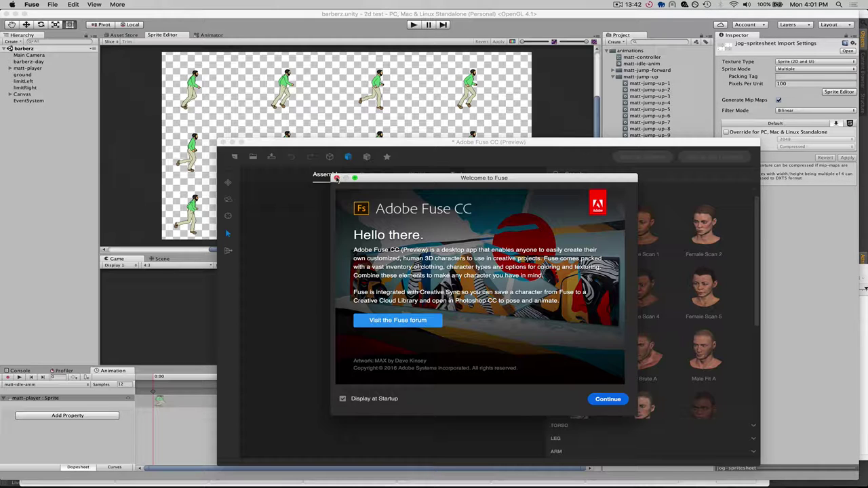
# - Close the Welcome to Fuse screen to reveal the empty Assemble workspace and head library
pyautogui.click(337, 179)
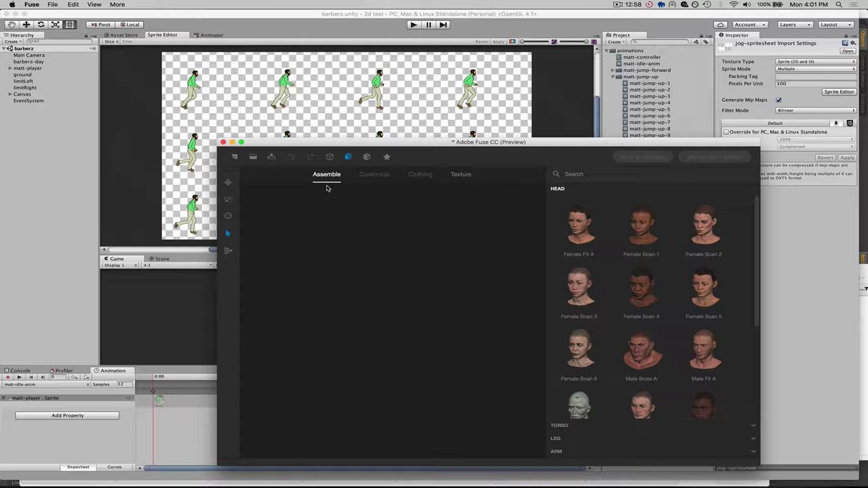
pyautogui.hotkey('alt', 'space')
pyautogui.write('creat')
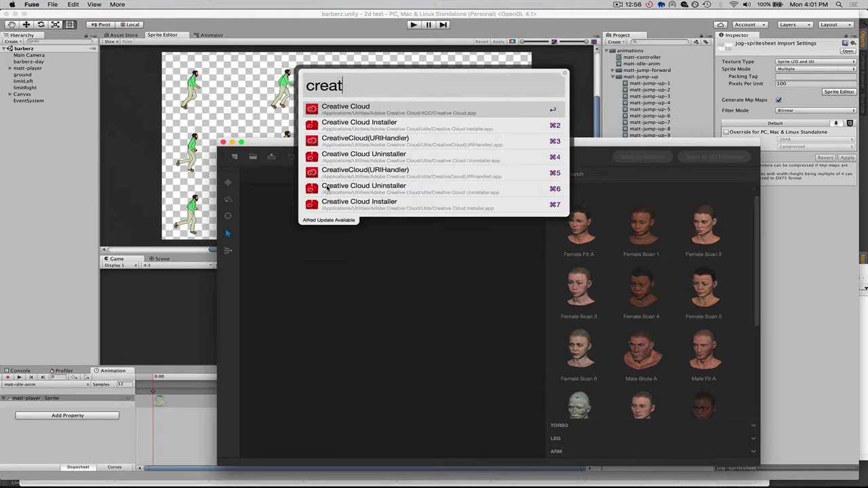
pyautogui.press('Escape')
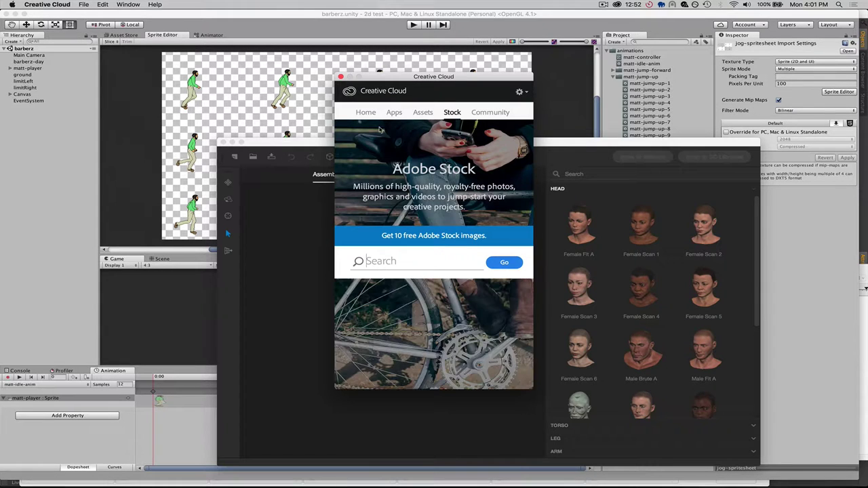
pyautogui.click(389, 113)
pyautogui.scroll(-7, 450, 260)
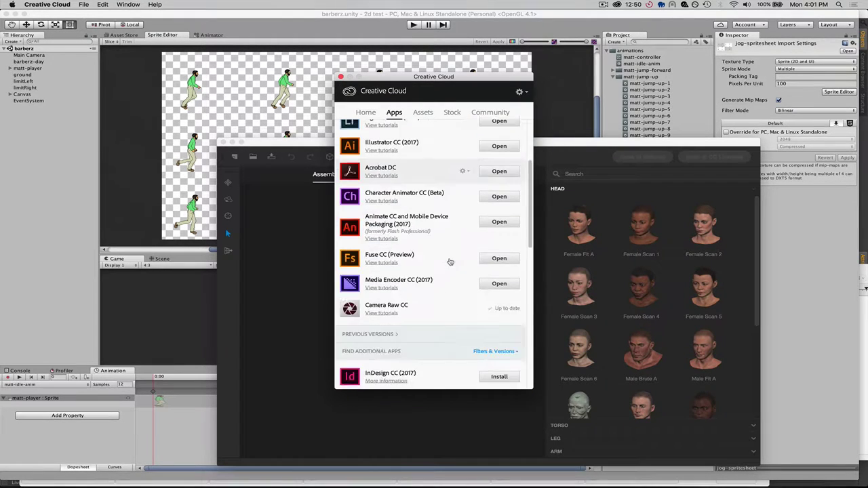
pyautogui.scroll(3, 445, 259)
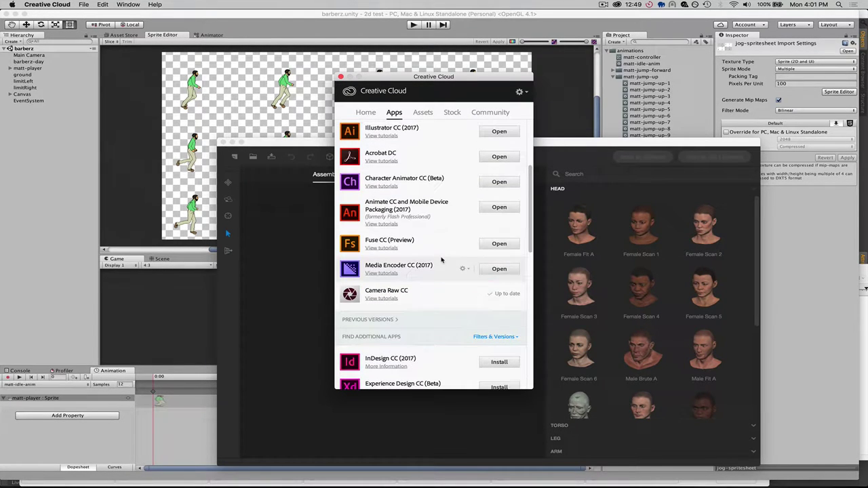
pyautogui.click(377, 242)
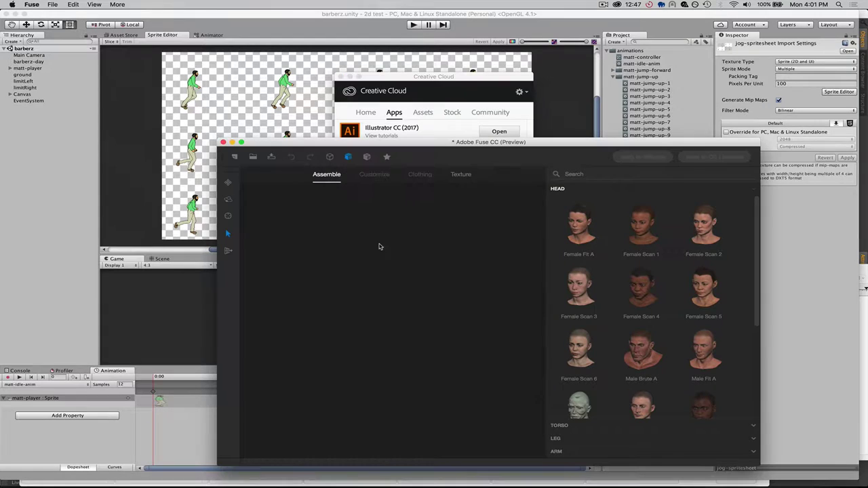
pyautogui.click(437, 86)
pyautogui.scroll(-1, 468, 288)
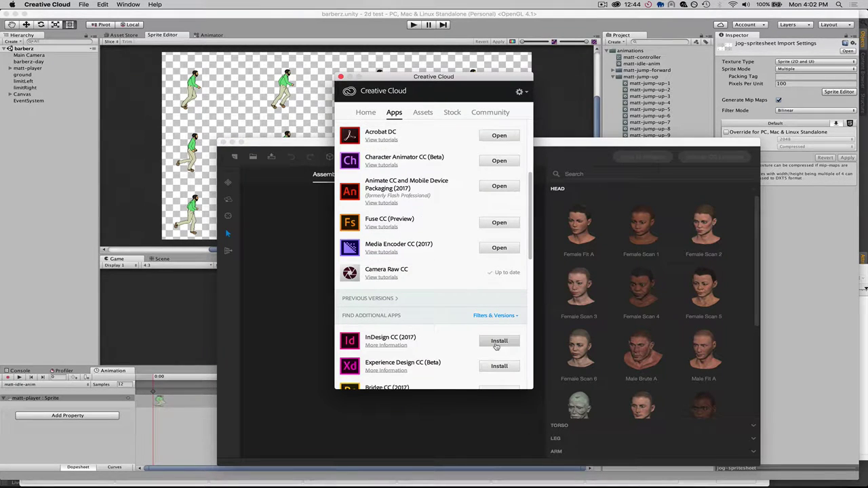
pyautogui.scroll(5, 448, 271)
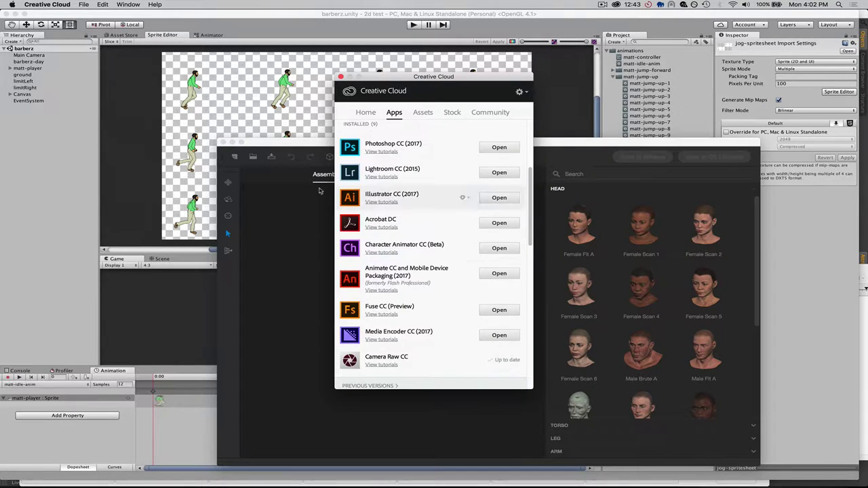
pyautogui.click(340, 76)
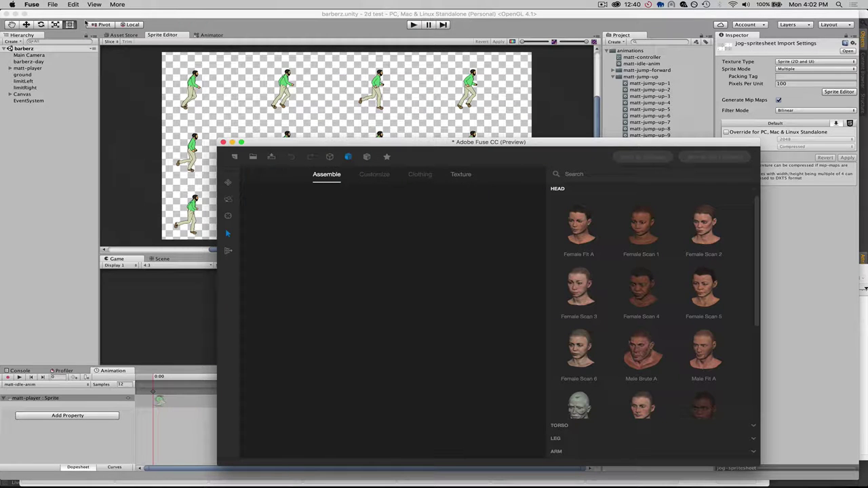
# - Assemble a body from the Female Fit A head, Female Scan 5 legs and Female Scan 6 arms
pyautogui.click(52, 5)
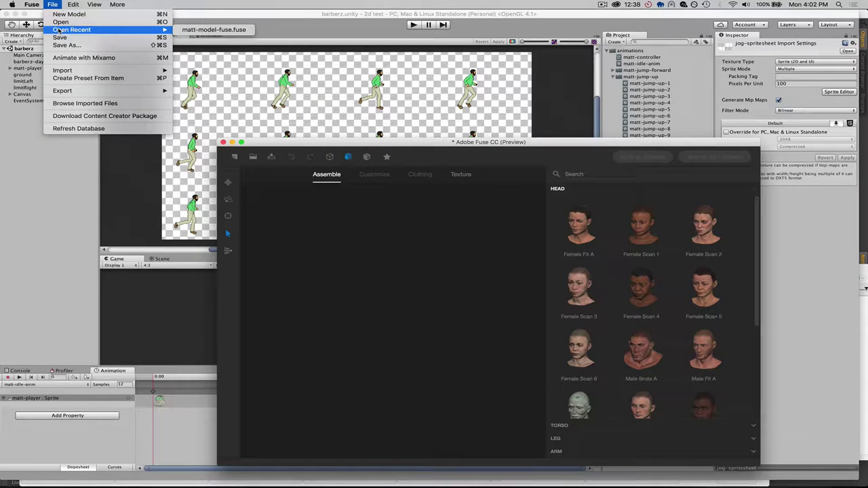
pyautogui.click(407, 285)
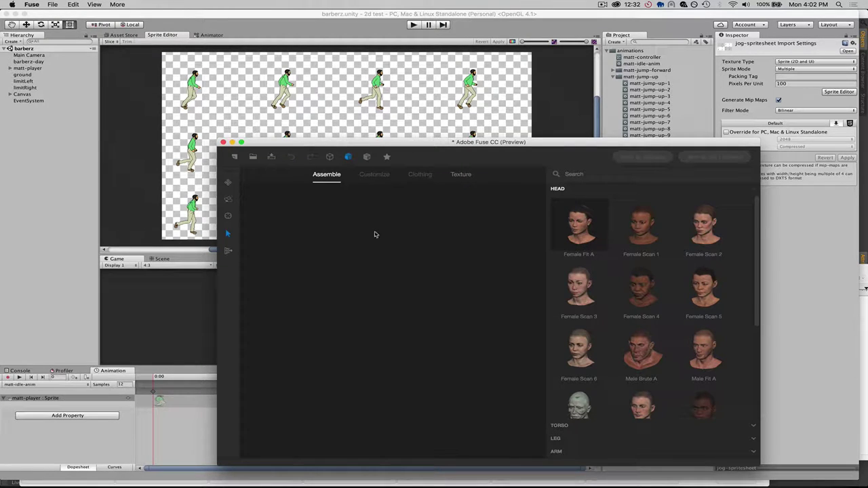
pyautogui.click(577, 231)
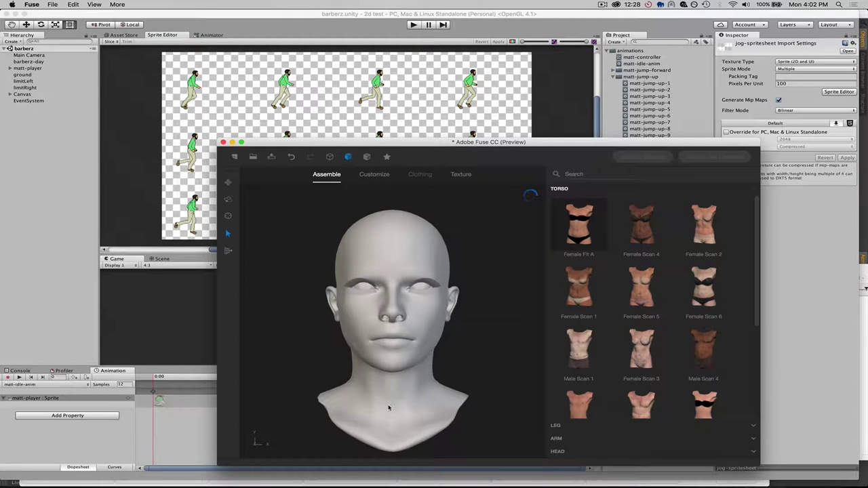
pyautogui.scroll(-3, 579, 311)
pyautogui.click(567, 282)
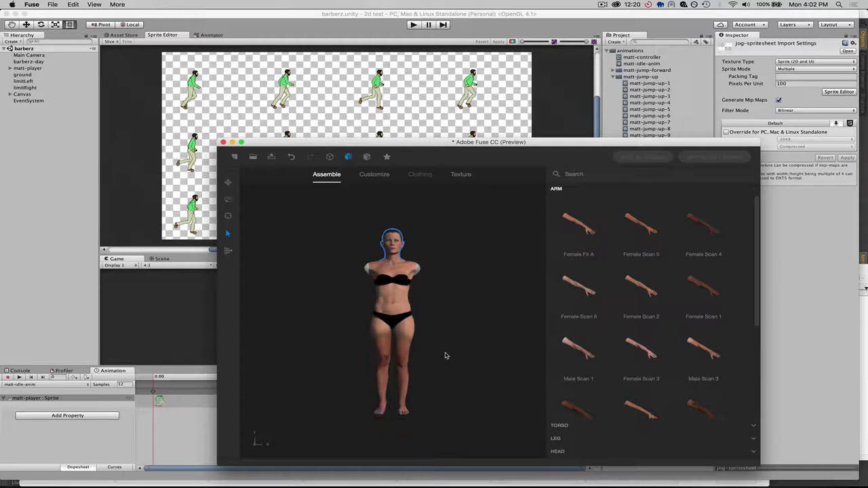
pyautogui.click(569, 350)
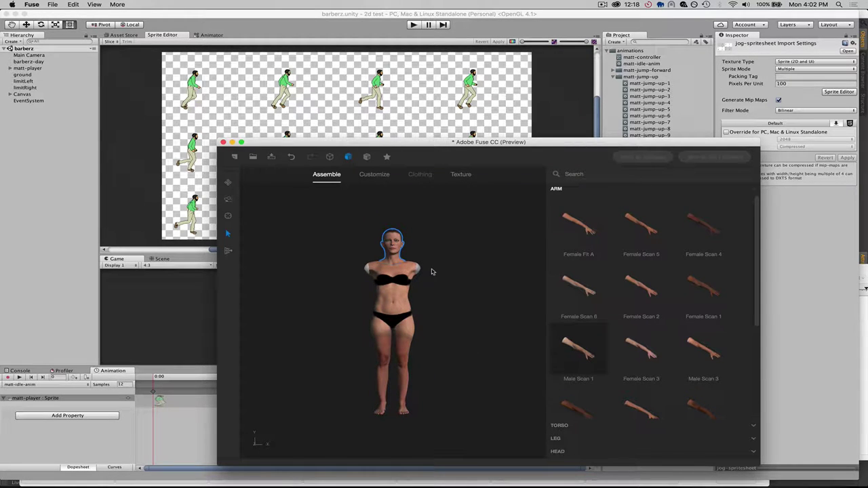
pyautogui.click(571, 285)
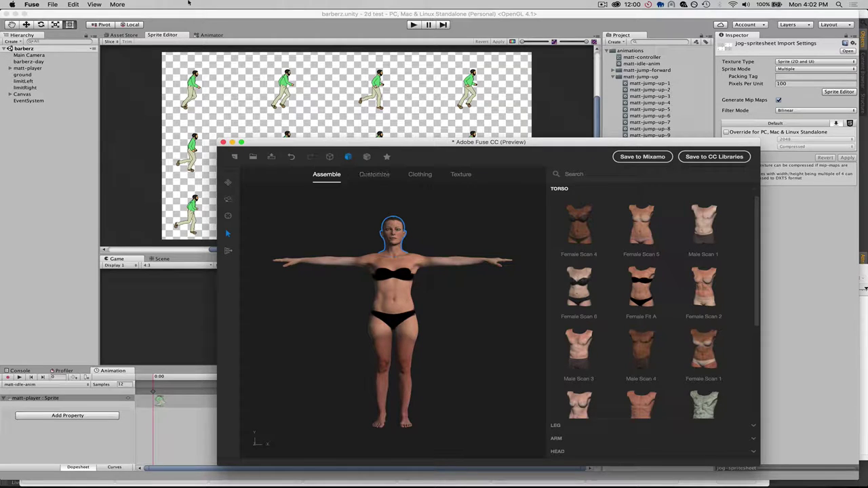
# - Open matt-model-fuse.fuse from Open Recent, choosing Don't Save for the unsaved body
pyautogui.click(52, 4)
pyautogui.moveTo(72, 30)
pyautogui.click(233, 31)
pyautogui.click(444, 309)
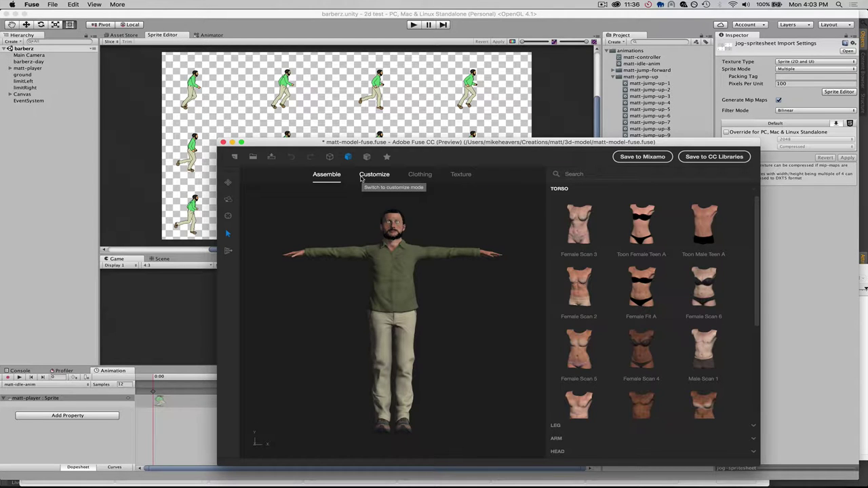
# - Try the Arms Short/Long slider in Customize, undo it, and show the Clothing tops catalogue
pyautogui.click(374, 175)
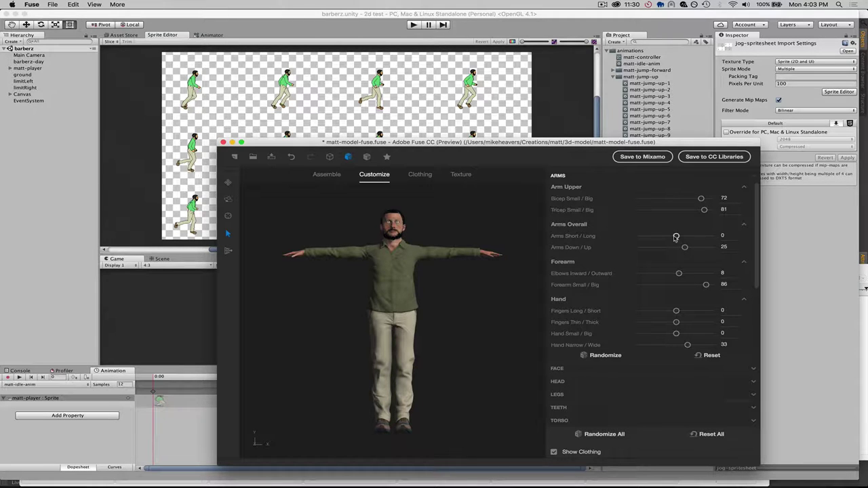
pyautogui.moveTo(676, 236)
pyautogui.mouseDown()
pyautogui.moveTo(695, 236)
pyautogui.moveTo(651, 236)
pyautogui.moveTo(673, 236)
pyautogui.mouseUp()
pyautogui.press('super+z')
pyautogui.click(420, 174)
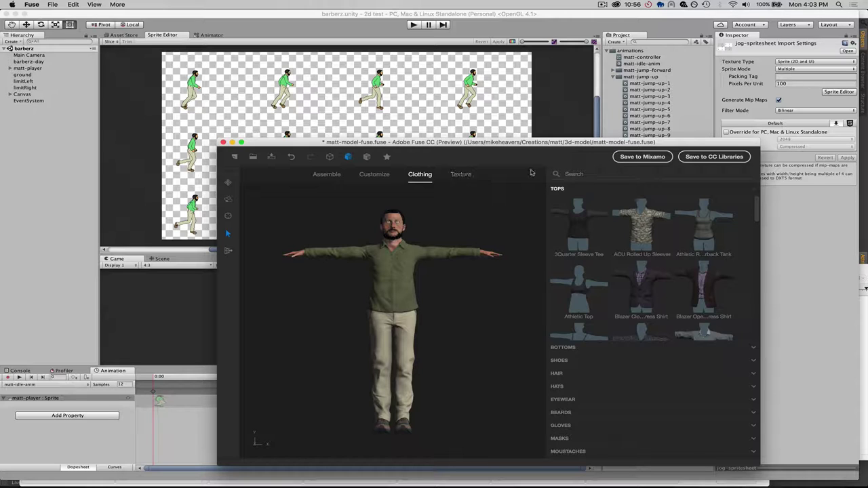
# - Send the character to Mixamo and load Mixamo's My Animations page in a new Chrome tab
pyautogui.click(634, 157)
pyautogui.press('super+Tab')
pyautogui.press('super+Tab')
pyautogui.press('super+Tab')
pyautogui.press('super+Tab')
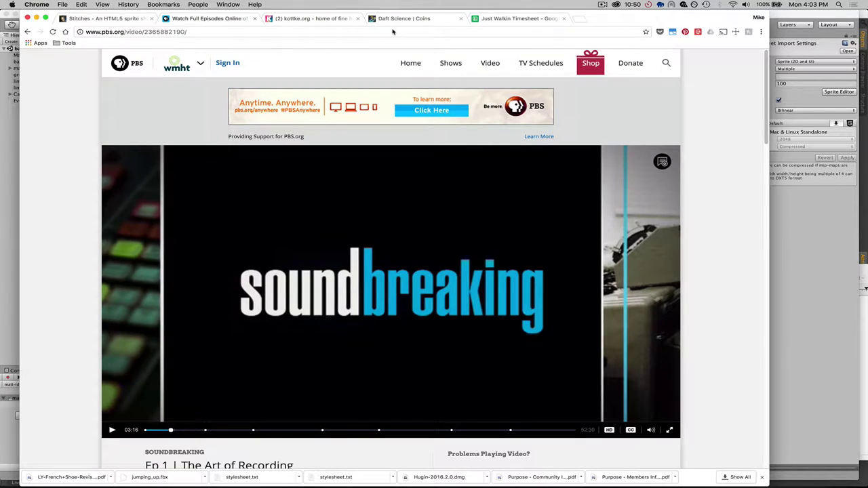
pyautogui.press('super+t')
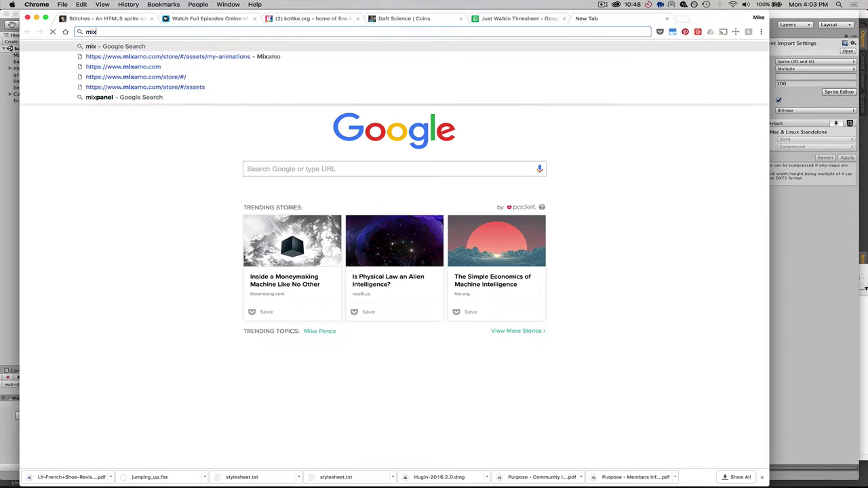
pyautogui.write('mo')
pyautogui.press('Down')
pyautogui.press('Down')
pyautogui.press('Return')
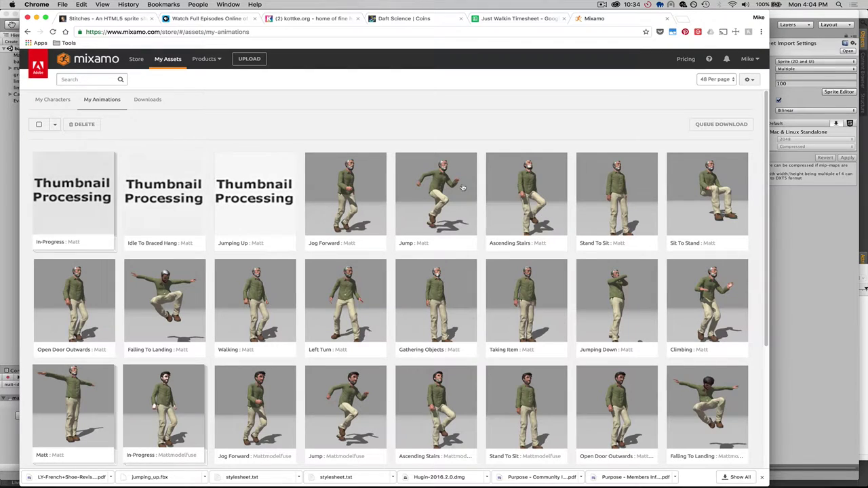
# - Look through the stored characters in My Characters, previewing the first, then return to My Animations
pyautogui.click(63, 101)
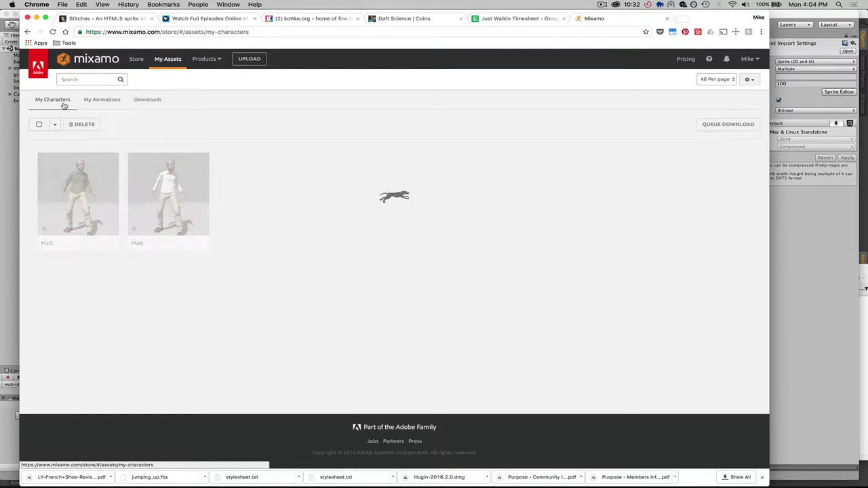
pyautogui.click(97, 199)
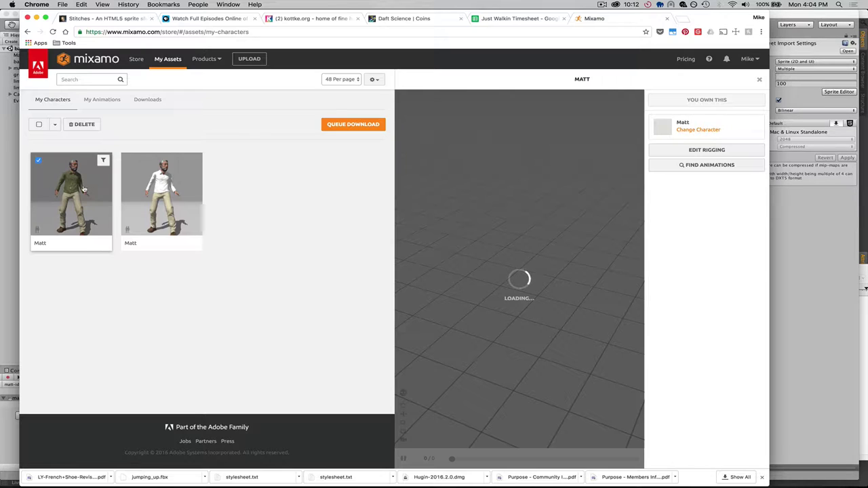
pyautogui.click(90, 100)
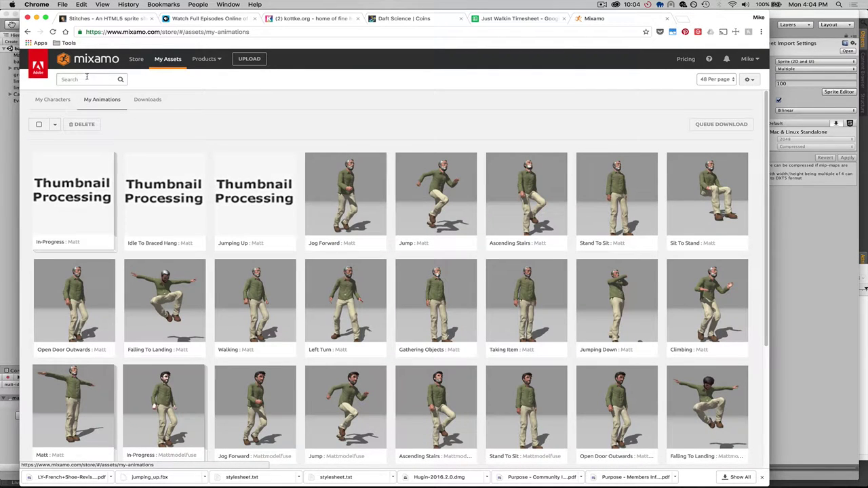
# - Tick the In-Progress, Jump, Ascending Stairs and Stand To Sit Mattmodelfuse animations
pyautogui.scroll(-5, 532, 244)
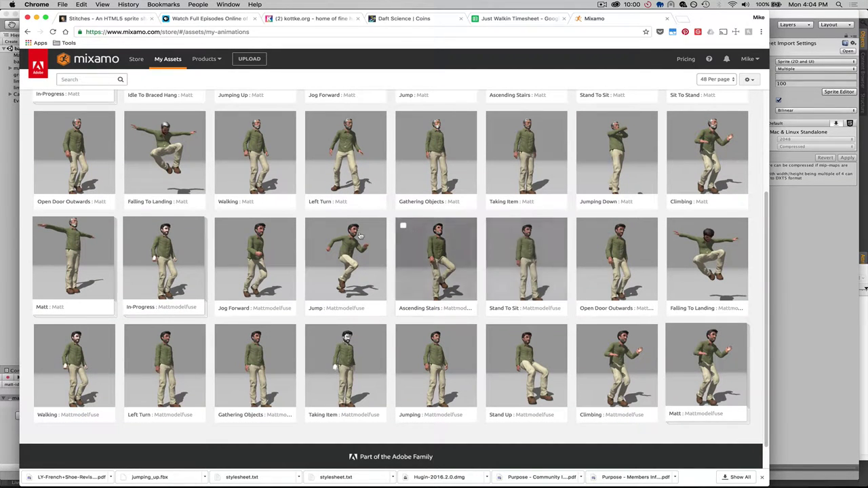
pyautogui.scroll(1, 346, 271)
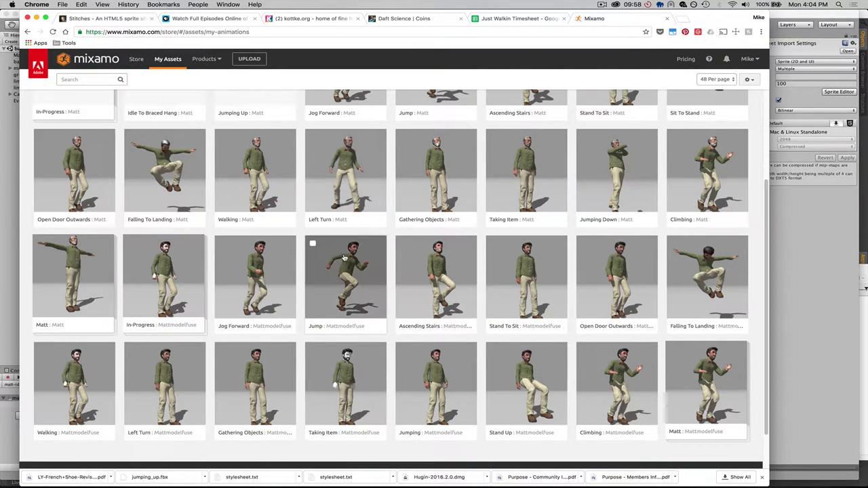
pyautogui.click(131, 243)
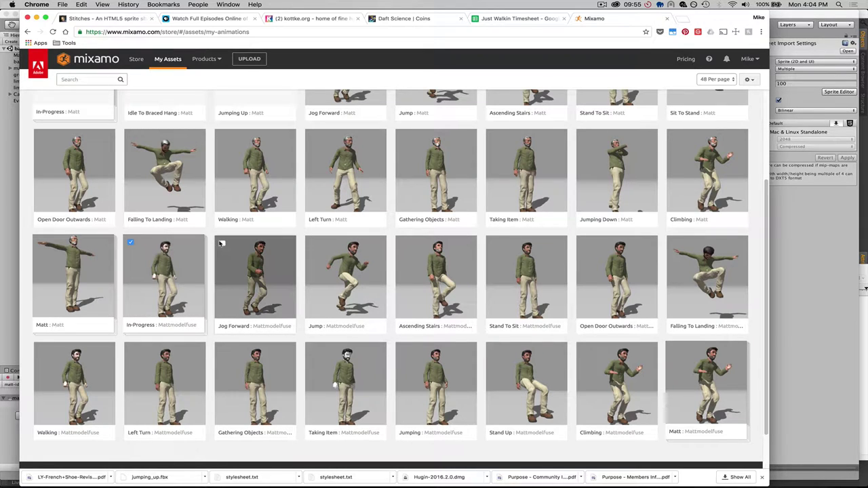
pyautogui.click(313, 243)
pyautogui.click(402, 244)
pyautogui.click(493, 243)
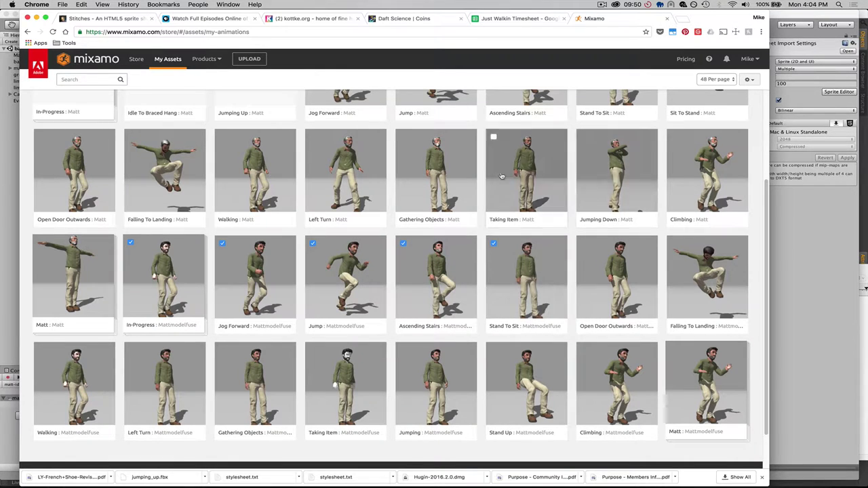
pyautogui.scroll(4, 111, 169)
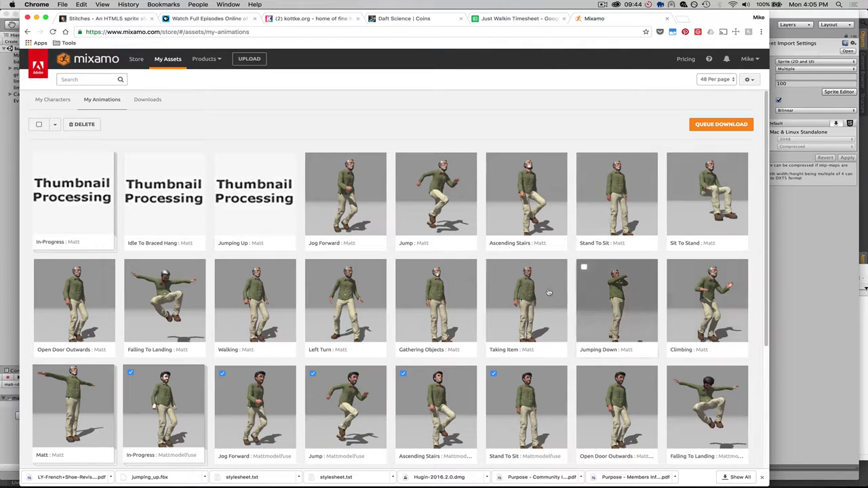
# - Search the Mixamo store for 'hang' and preview Free Hang Hop Left on the character
pyautogui.click(137, 59)
pyautogui.click(93, 79)
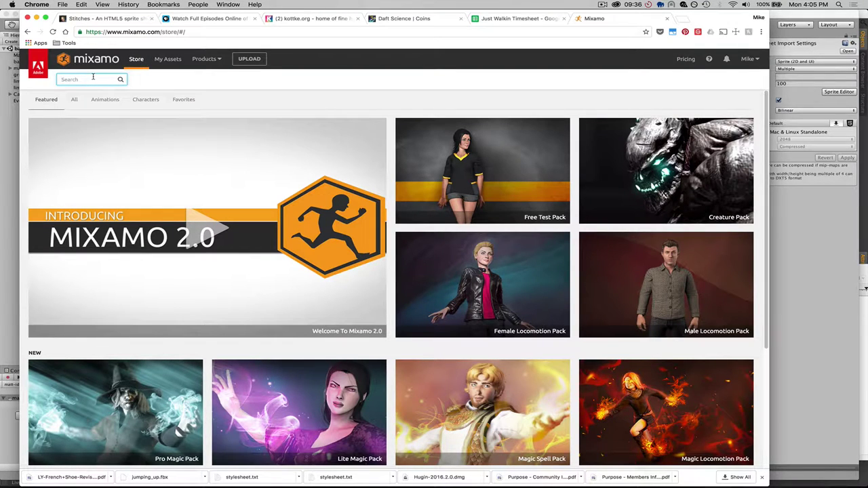
pyautogui.write('hang')
pyautogui.press('Return')
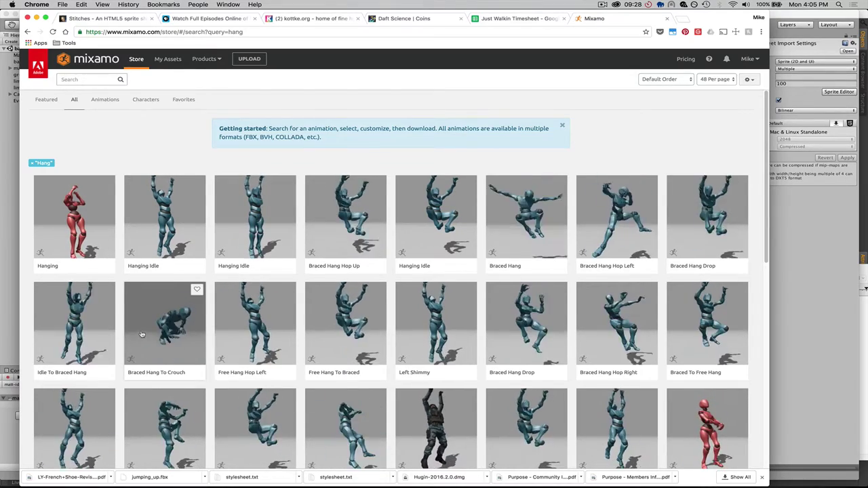
pyautogui.click(251, 315)
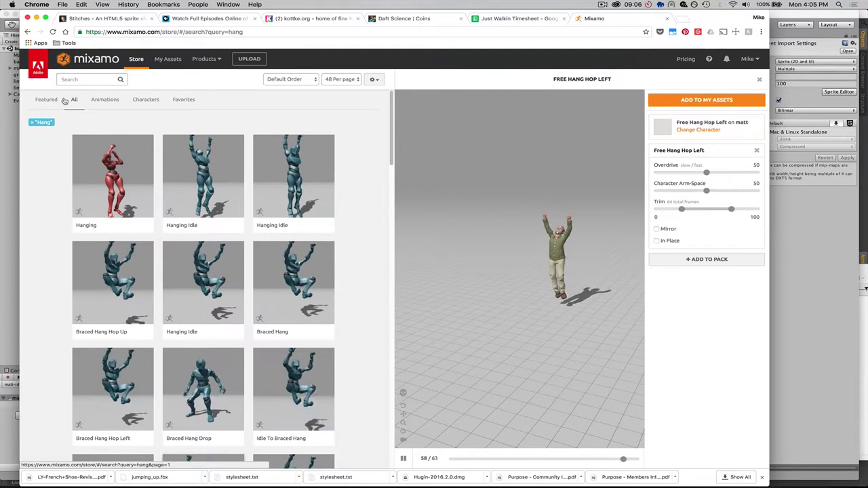
# - Show the My Assets Downloads list with Jumping Up (Matt) and the Matt Animation Pack FBX files
pyautogui.click(167, 59)
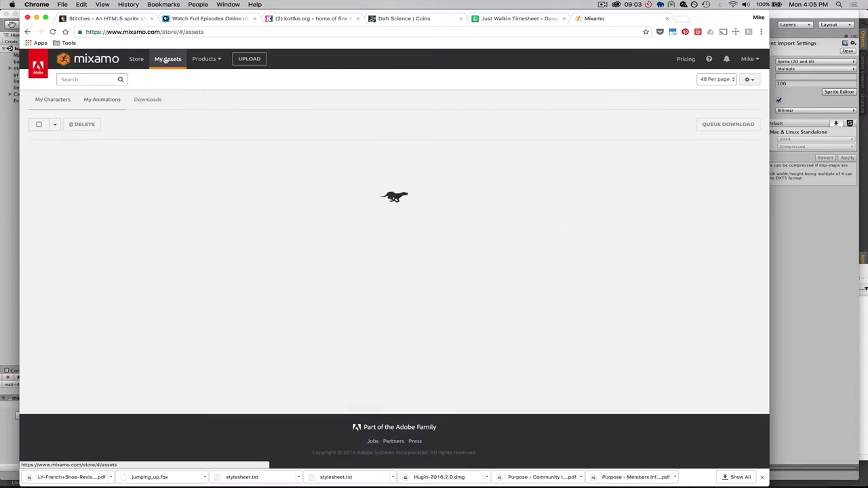
pyautogui.click(142, 100)
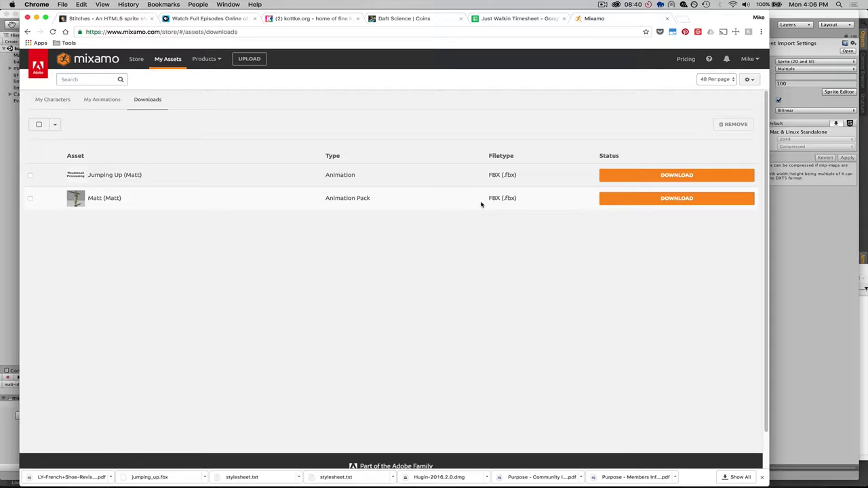
# - Switch to Cinema 4D and open matt.fbx to bring up its FBX Import Settings
pyautogui.press('super+Tab')
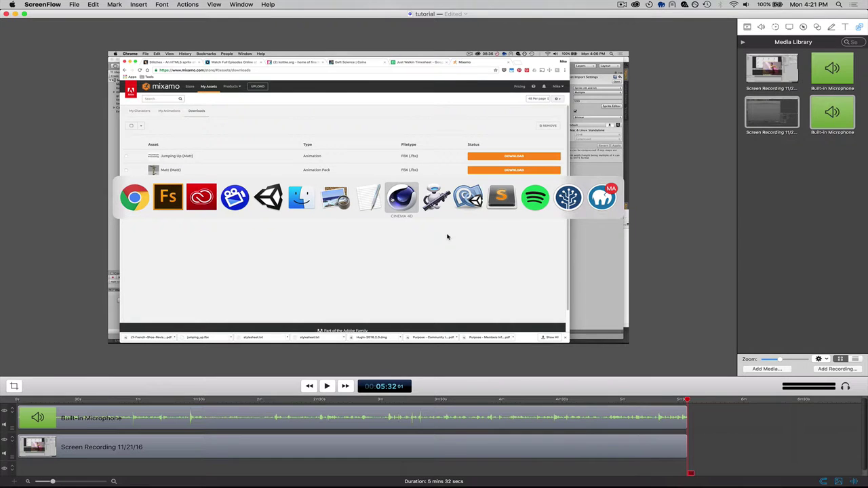
pyautogui.press('super+Tab')
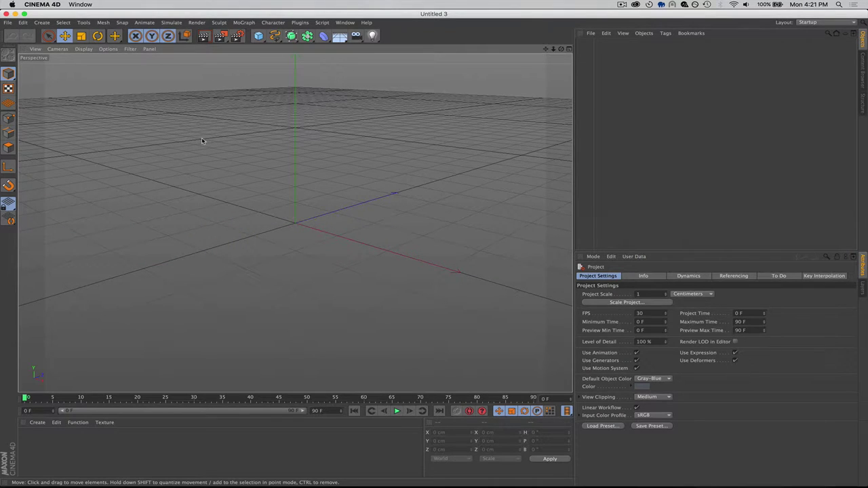
pyautogui.press('super+o')
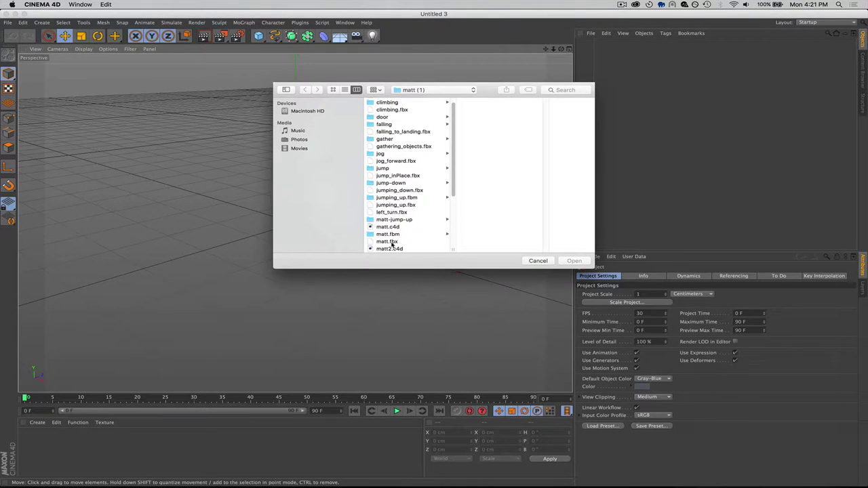
pyautogui.click(392, 242)
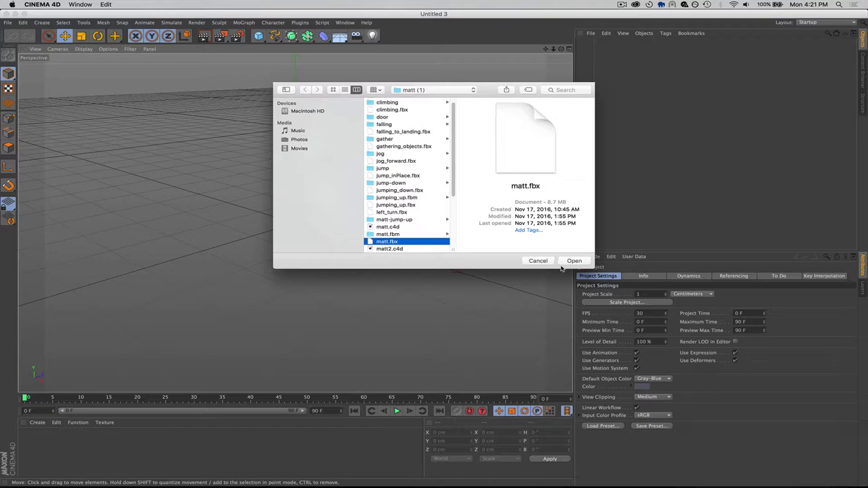
pyautogui.click(570, 261)
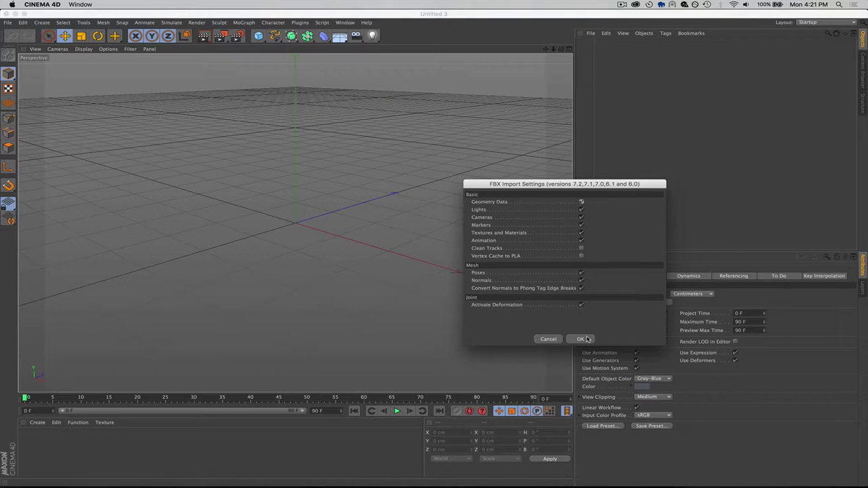
# - Import matt.fbx with the default settings and turn off Specular on all seven materials
pyautogui.click(581, 339)
pyautogui.click(601, 392)
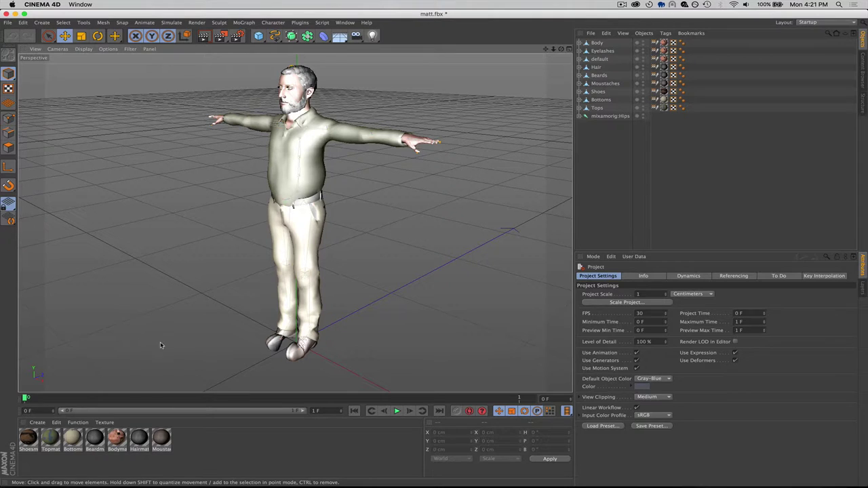
pyautogui.click(156, 442)
pyautogui.keyDown('shift'); pyautogui.click(26, 439); pyautogui.keyUp('shift')
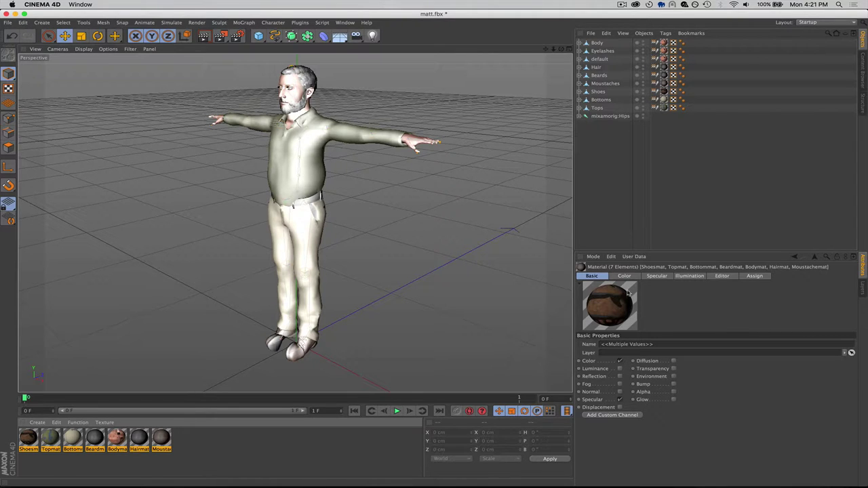
pyautogui.click(593, 277)
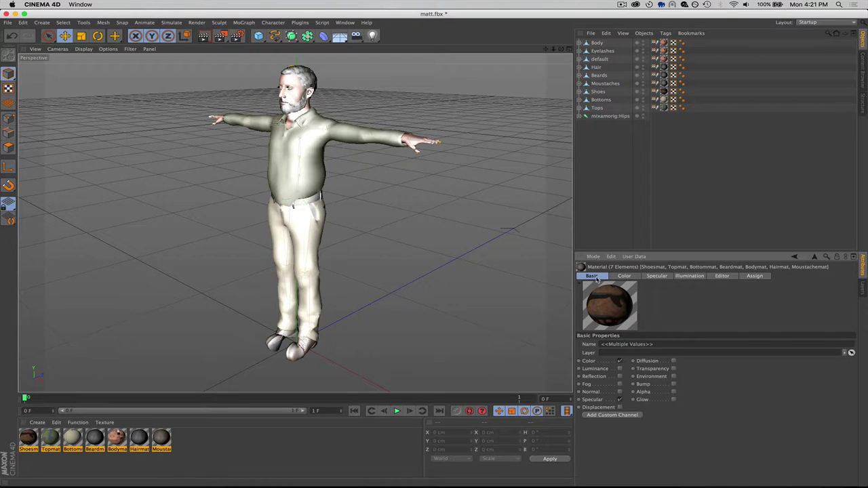
pyautogui.click(621, 399)
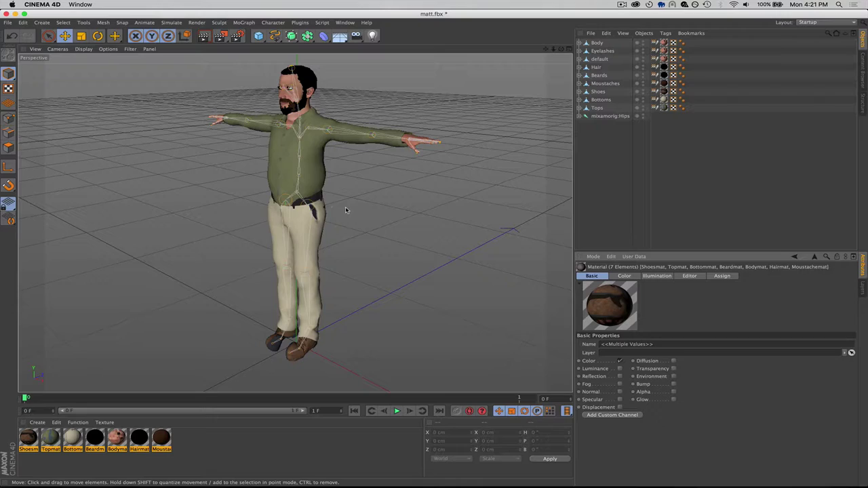
pyautogui.keyDown('alt'); pyautogui.moveTo(290, 201); pyautogui.dragTo(390, 180); pyautogui.keyUp('alt')
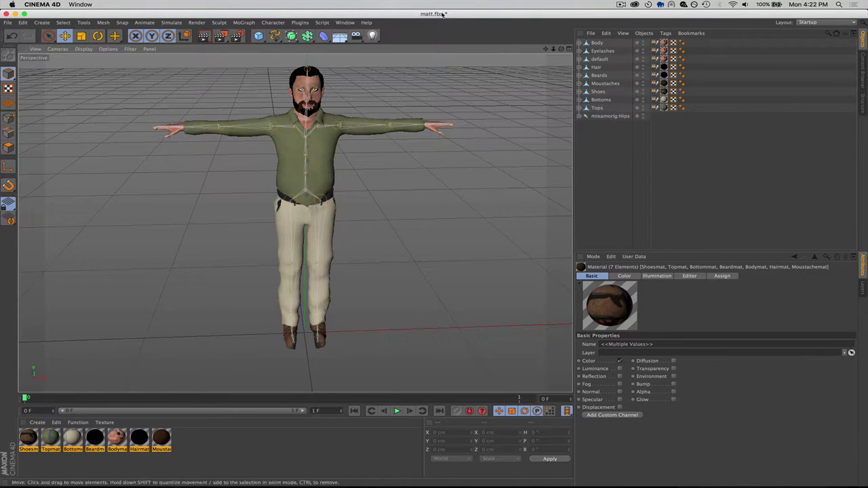
# - Add a null named 'character' and parent the nine meshes, Body through Tops, under it
pyautogui.moveTo(258, 35); pyautogui.dragTo(280, 47)
pyautogui.doubleClick(598, 43)
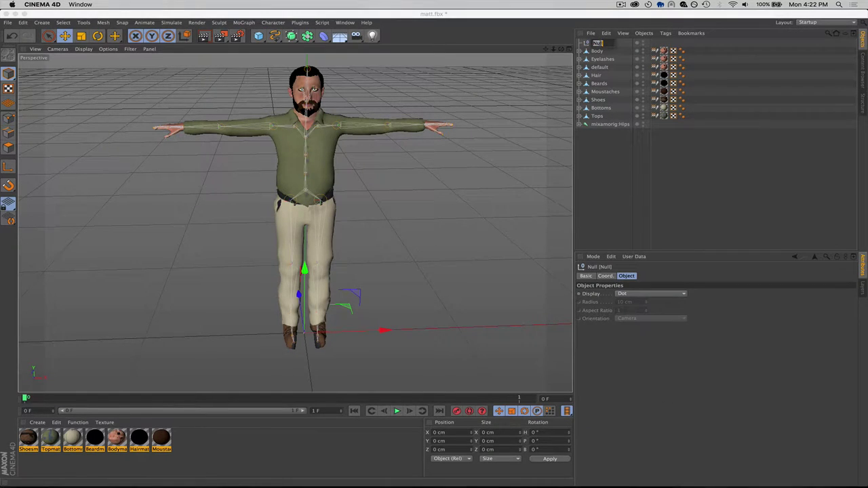
pyautogui.write('character')
pyautogui.press('Return')
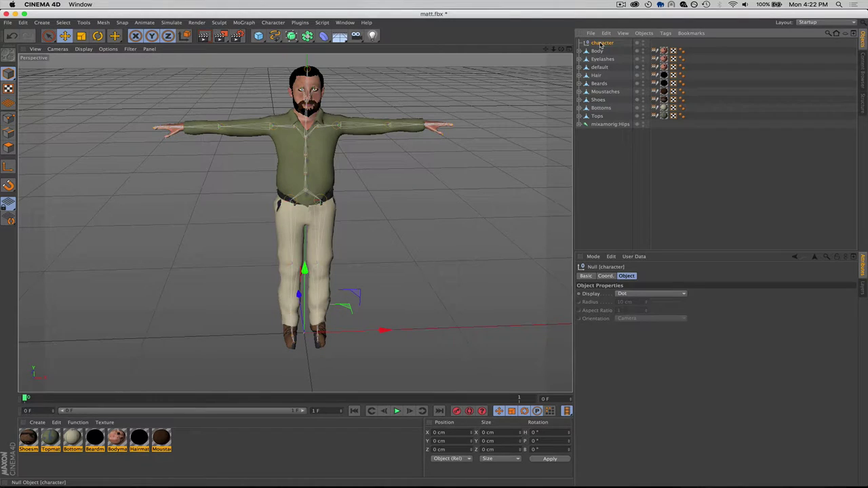
pyautogui.click(597, 51)
pyautogui.keyDown('shift'); pyautogui.click(601, 117); pyautogui.keyUp('shift')
pyautogui.moveTo(604, 53); pyautogui.dragTo(604, 44)
# - Hide the meshes, test-raise the left arm joint, then undo it and show the meshes again
pyautogui.click(645, 43)
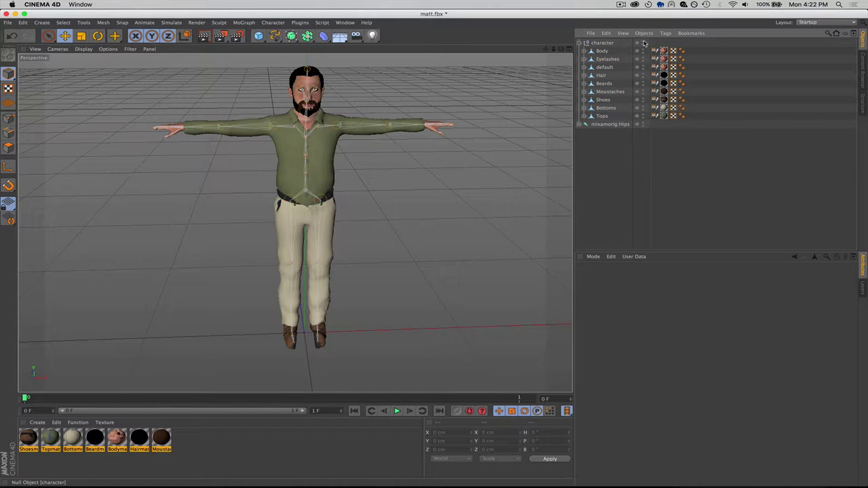
pyautogui.click(643, 42)
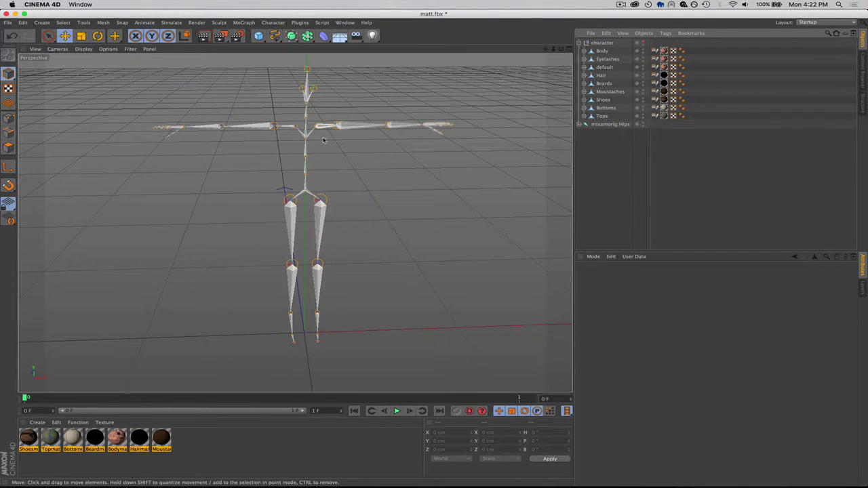
pyautogui.click(349, 126)
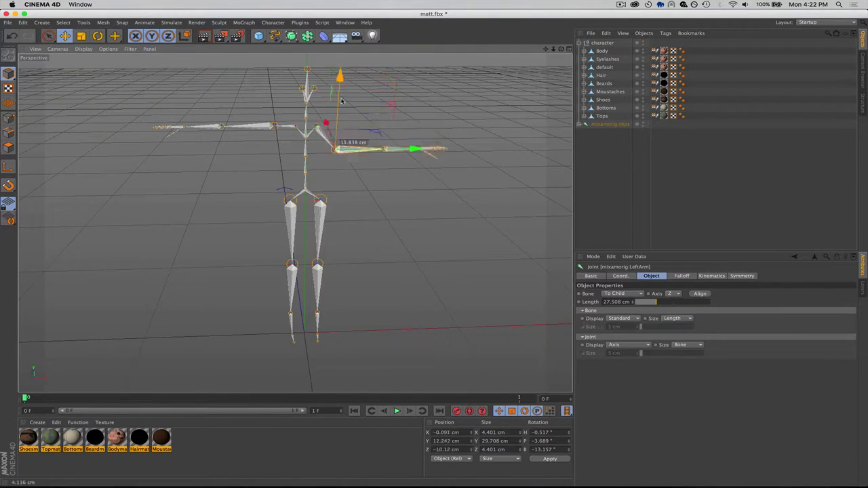
pyautogui.moveTo(342, 110); pyautogui.dragTo(341, 63)
pyautogui.click(644, 43)
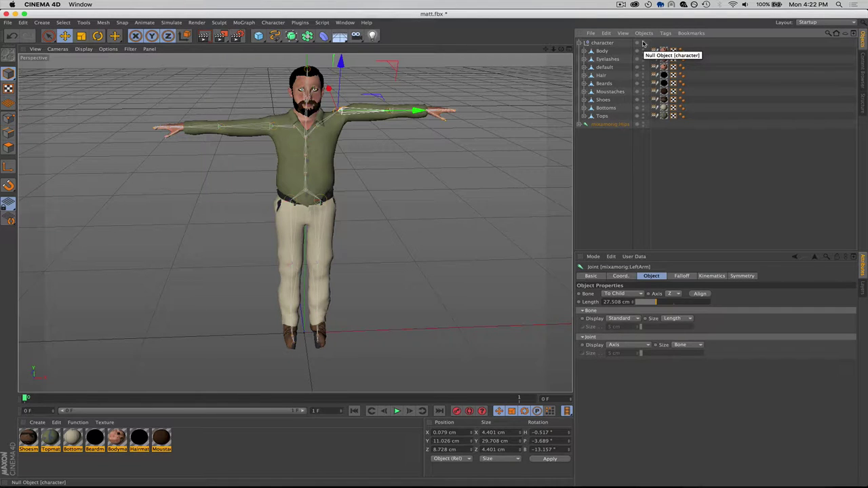
pyautogui.click(643, 43)
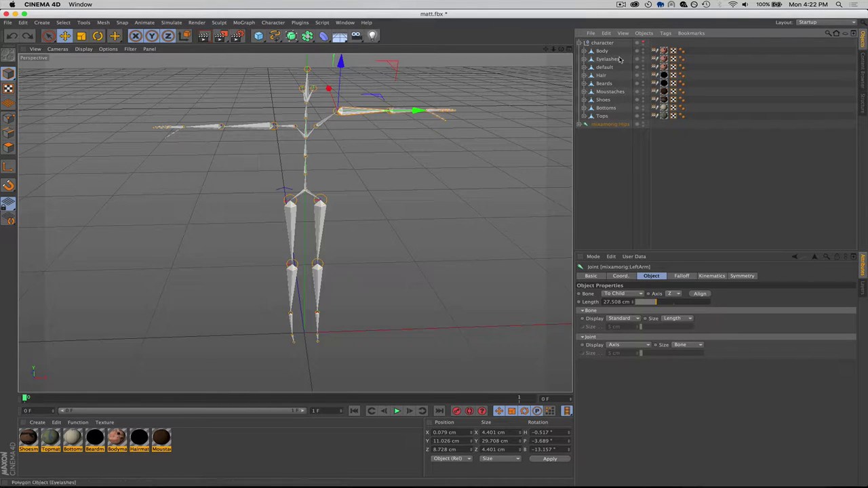
pyautogui.hotkey('ctrl', 'shift', 'z')
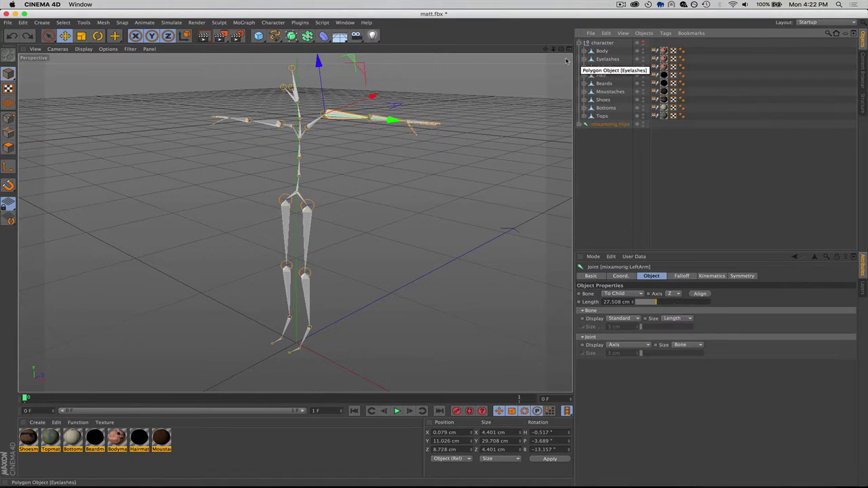
pyautogui.hotkey('ctrl', 'z')
pyautogui.click(644, 43)
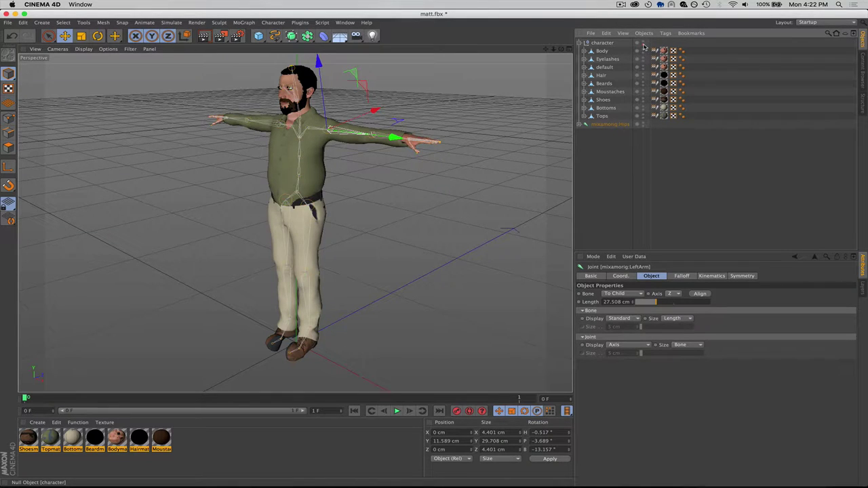
# - Switch the viewport to the Left camera view and frame the character
pyautogui.click(57, 49)
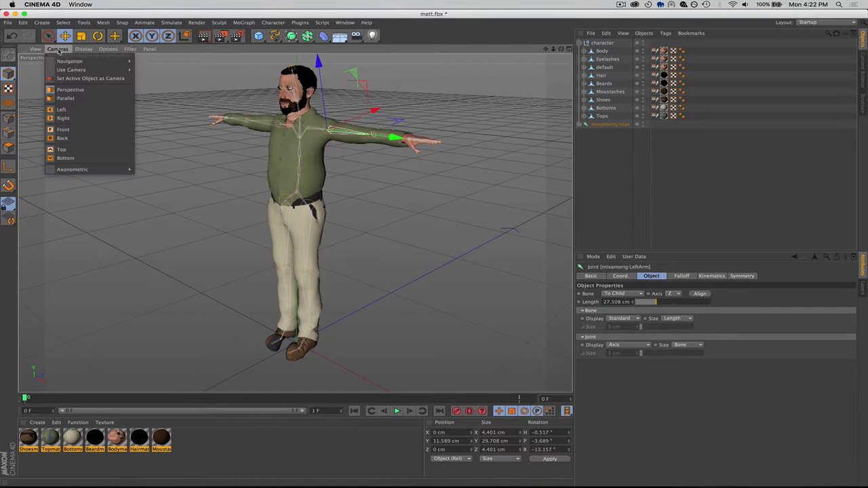
pyautogui.click(83, 110)
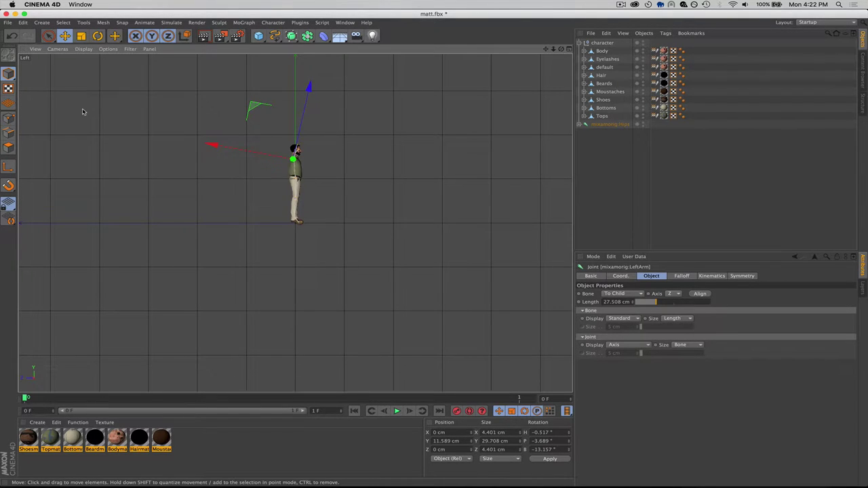
pyautogui.scroll(5, 313, 247)
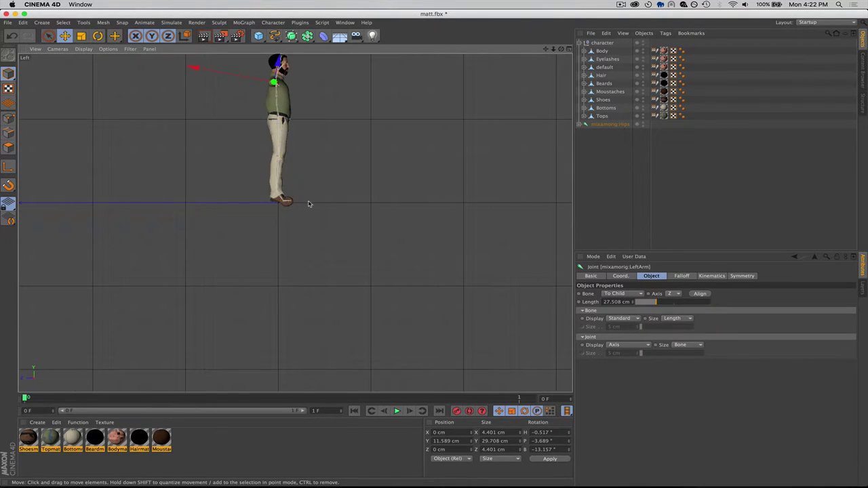
pyautogui.keyDown('alt'); pyautogui.moveTo(305, 203); pyautogui.dragTo(323, 238); pyautogui.keyUp('alt')
pyautogui.press('super+shift+z')
pyautogui.moveTo(296, 223)
pyautogui.keyDown('alt'); pyautogui.mouseDown(button='right')
pyautogui.moveTo(339, 233)
pyautogui.moveTo(324, 303)
pyautogui.mouseUp(button='right'); pyautogui.keyUp('alt')
pyautogui.keyDown('alt'); pyautogui.moveTo(324, 303); pyautogui.dragTo(307, 308, button='middle'); pyautogui.keyUp('alt')
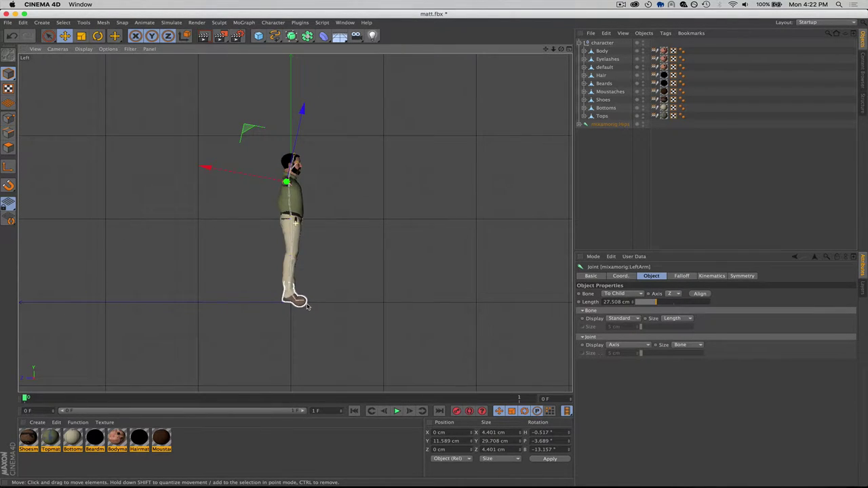
# - Deselect the arm joint and rename mixamorig:Hips to 't-pose'
pyautogui.click(112, 117)
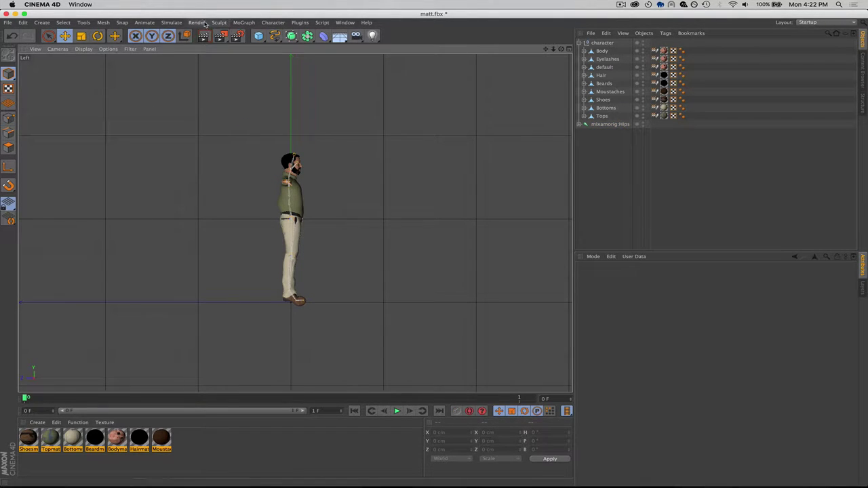
pyautogui.doubleClick(619, 125)
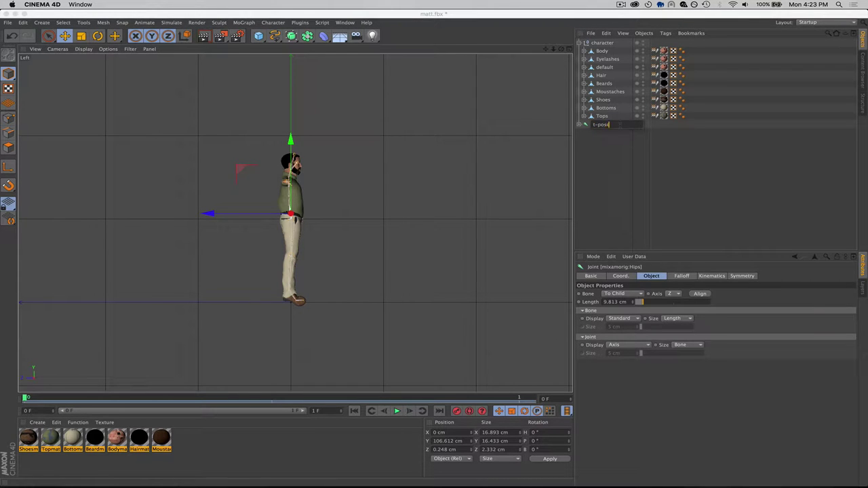
pyautogui.press('Return')
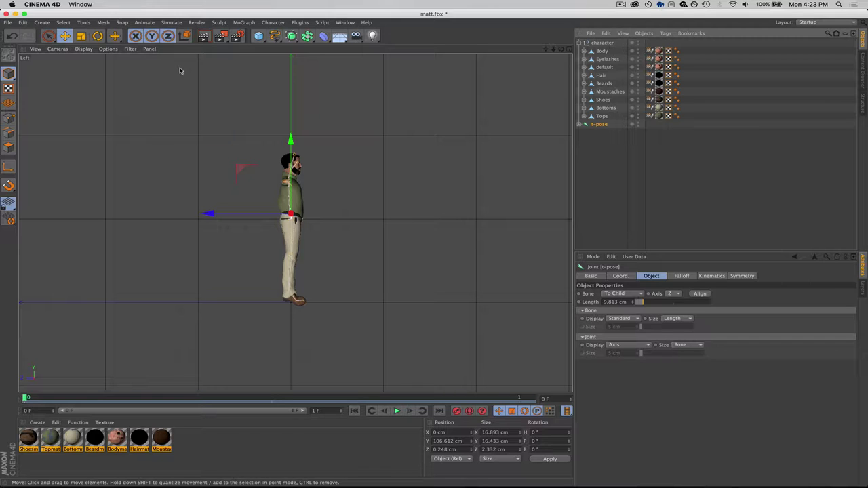
# - Merge jog_forward.fbx into the scene via File > Merge
pyautogui.click(8, 22)
pyautogui.click(32, 53)
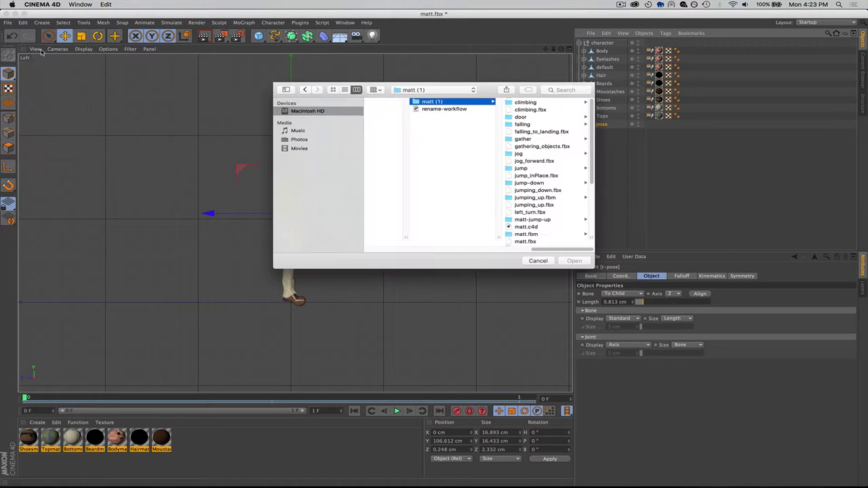
pyautogui.scroll(2, 543, 128)
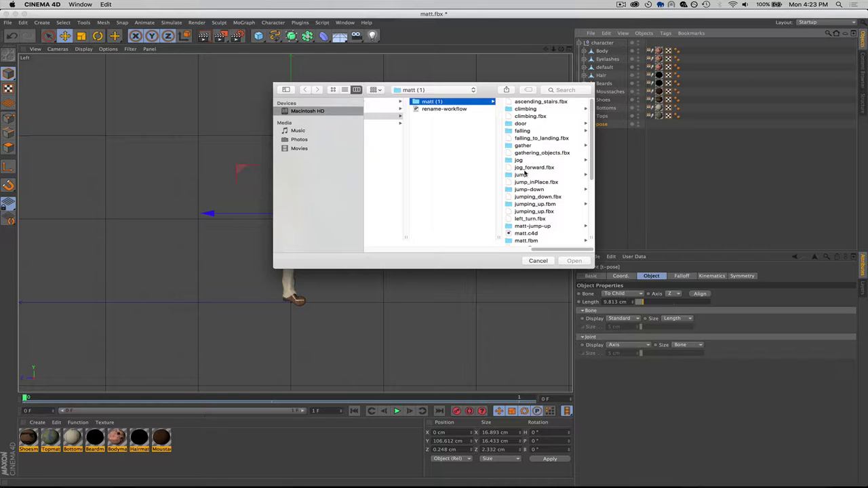
pyautogui.click(524, 167)
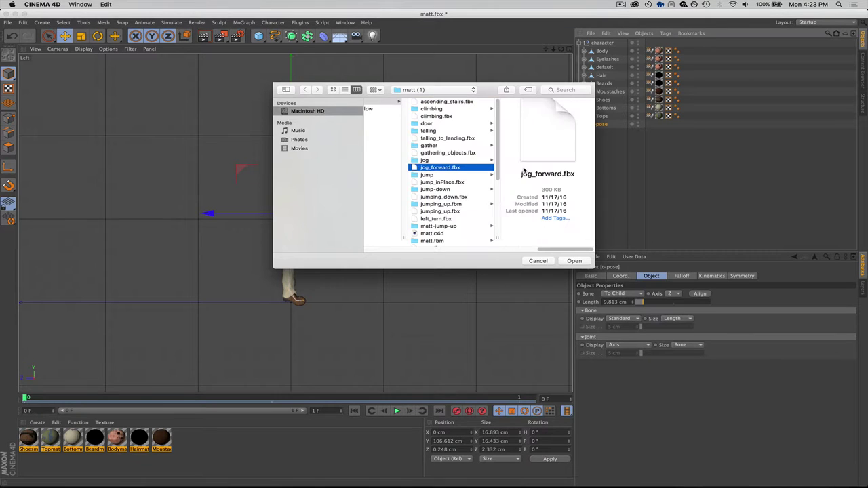
pyautogui.click(573, 261)
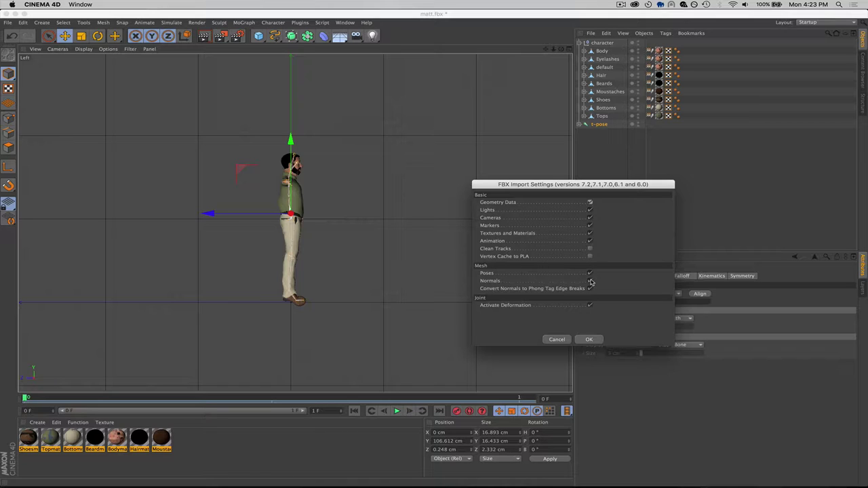
# - Untick Normals, Deformation, Textures, Markers and Cameras, then accept the import and animation take
pyautogui.click(590, 280)
pyautogui.click(590, 305)
pyautogui.click(590, 233)
pyautogui.click(590, 225)
pyautogui.click(590, 218)
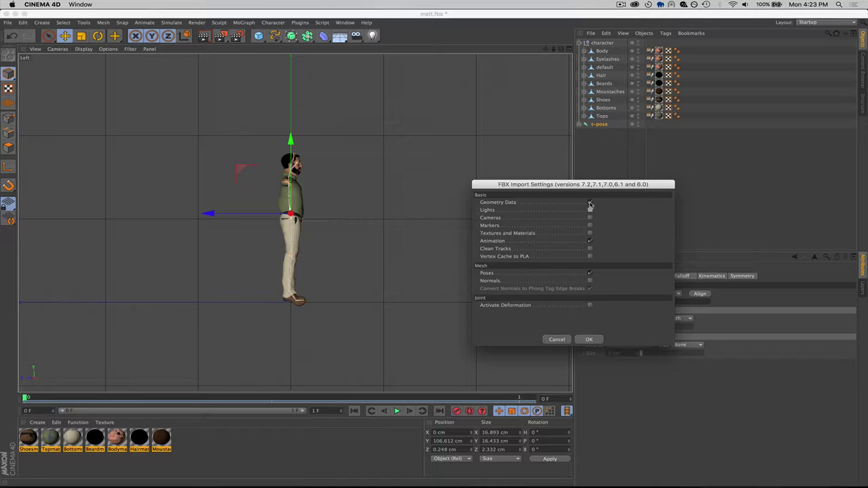
pyautogui.click(589, 339)
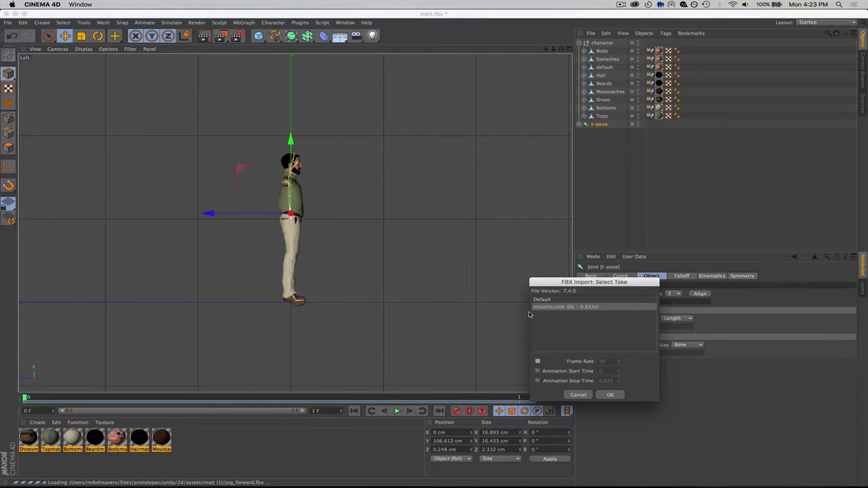
pyautogui.click(610, 396)
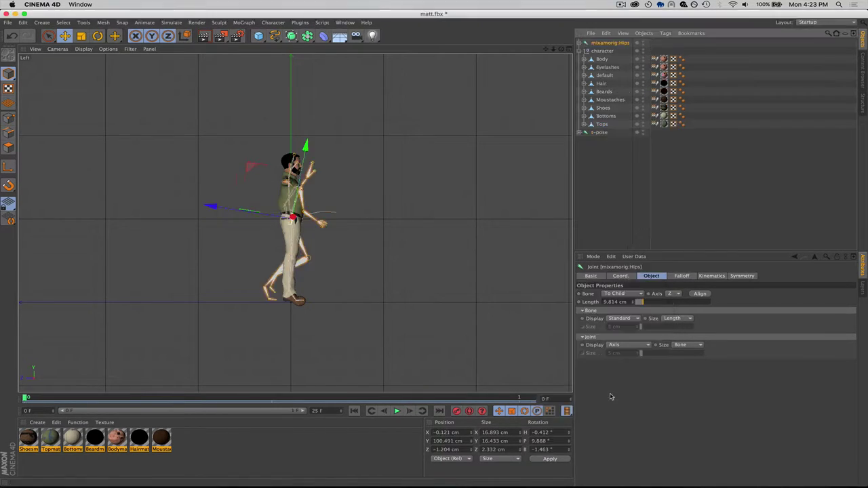
# - Rename the imported mixamorig:Hips rig to 'jog'
pyautogui.doubleClick(600, 44)
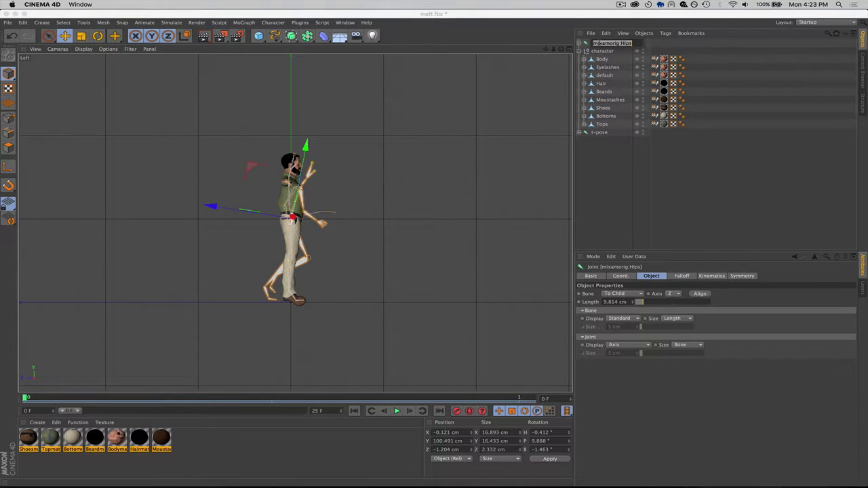
pyautogui.write('jog')
pyautogui.press('Return')
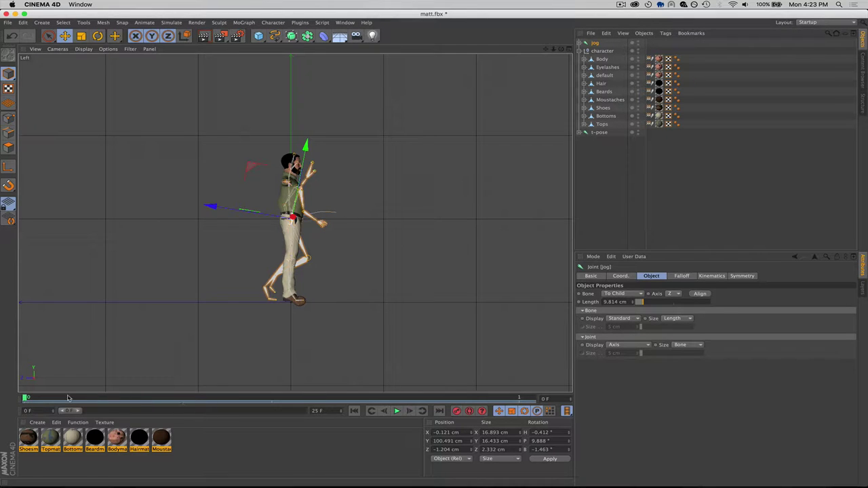
# - Enlarge the timeline, then play, jump through and step frame by frame through the jog animation
pyautogui.moveTo(58, 404); pyautogui.dragTo(92, 389)
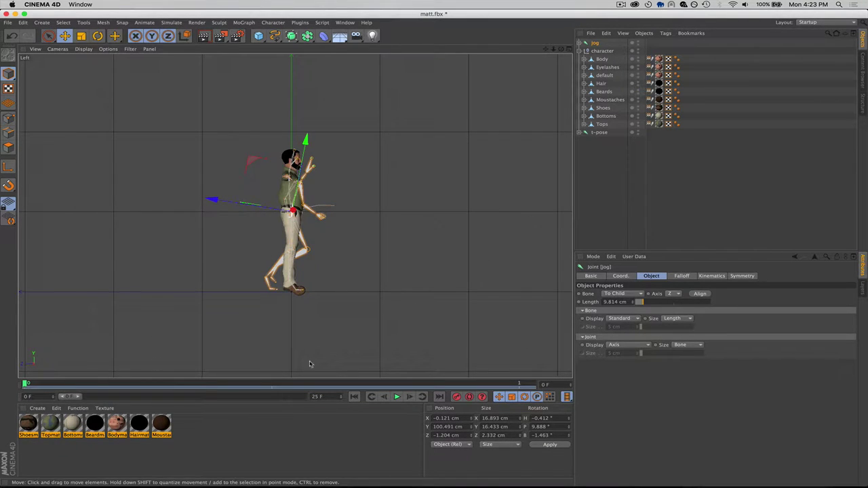
pyautogui.click(396, 396)
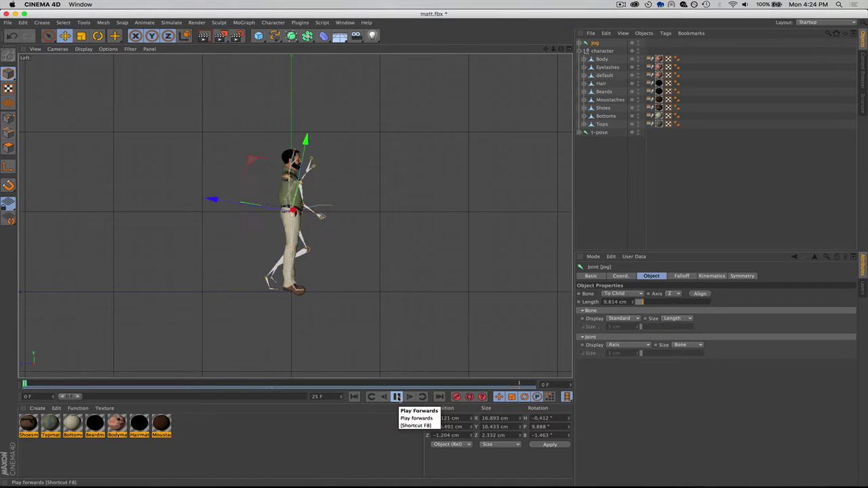
pyautogui.click(397, 396)
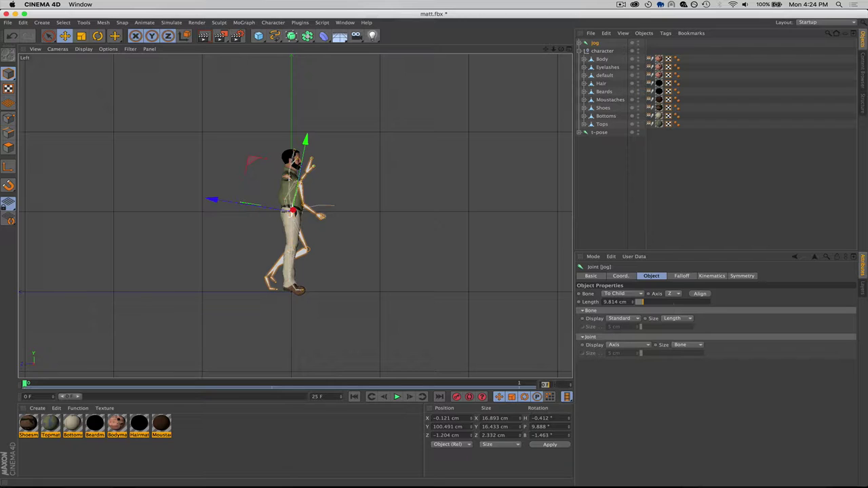
pyautogui.hotkey('shift', 'g')
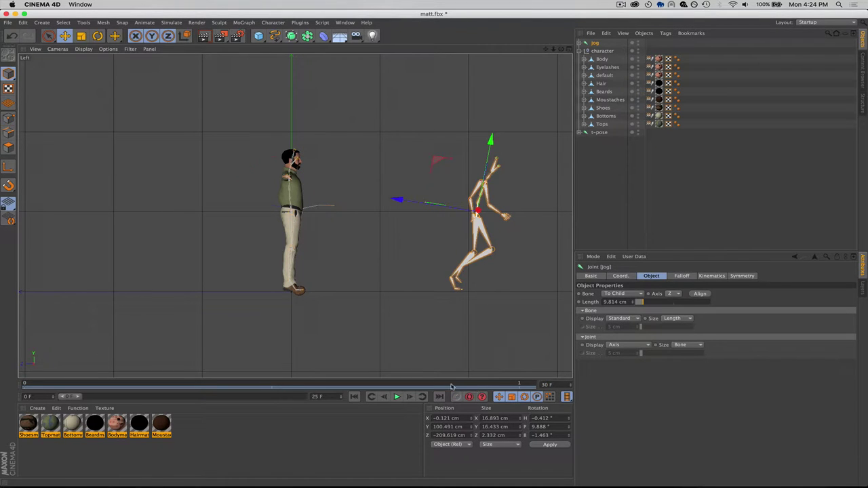
pyautogui.press('g')
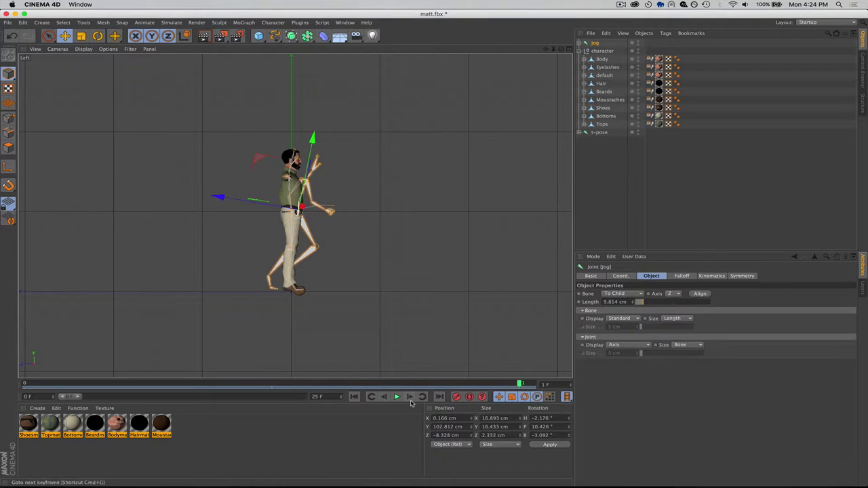
pyautogui.click(409, 397)
pyautogui.click(409, 397)
pyautogui.click(410, 397)
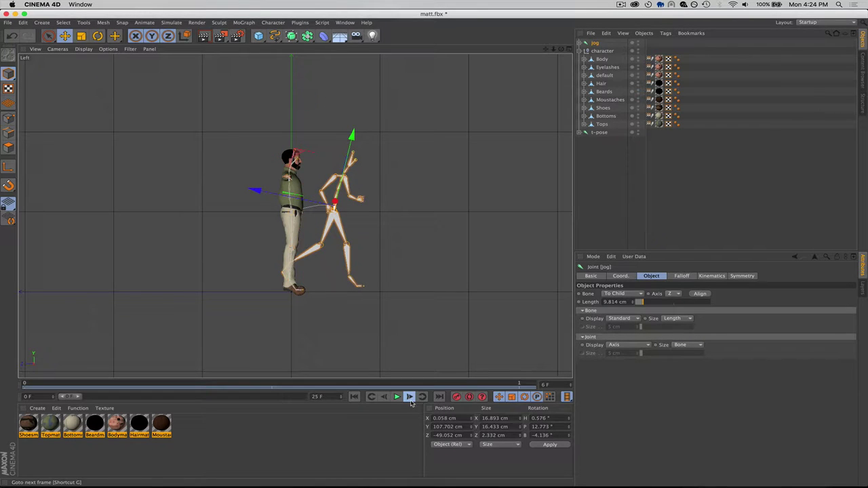
pyautogui.click(409, 397)
pyautogui.click(398, 397)
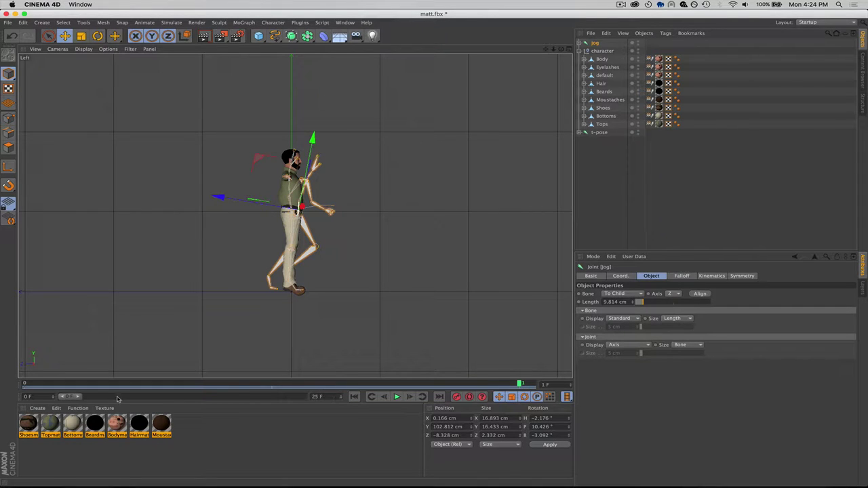
# - Show the whole 25-frame range, then play and scrub through the jog cycle from frame 0
pyautogui.moveTo(80, 396); pyautogui.dragTo(336, 398)
pyautogui.click(27, 384)
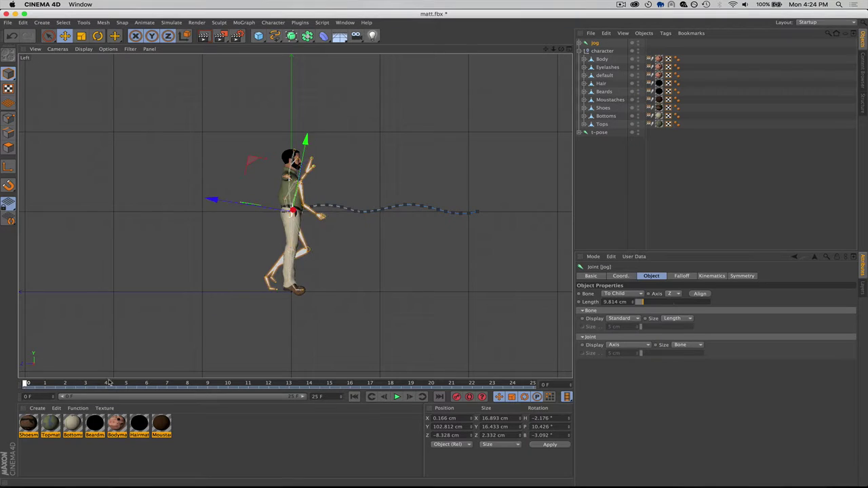
pyautogui.click(397, 397)
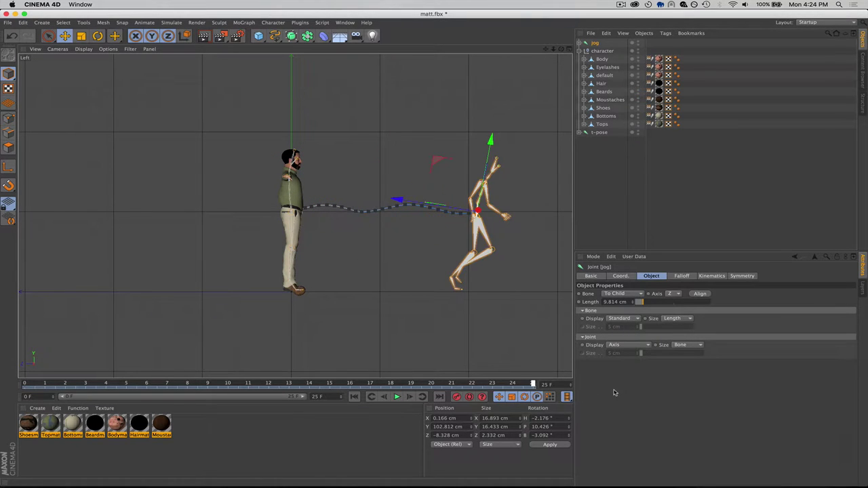
pyautogui.moveTo(505, 384)
pyautogui.mouseDown()
pyautogui.moveTo(85, 384)
pyautogui.moveTo(582, 392)
pyautogui.moveTo(550, 385)
pyautogui.mouseUp()
# - Try a 30-frame end, scrub frames 25 to 30, then set the end frame back to 25
pyautogui.write('30')
pyautogui.press('Return')
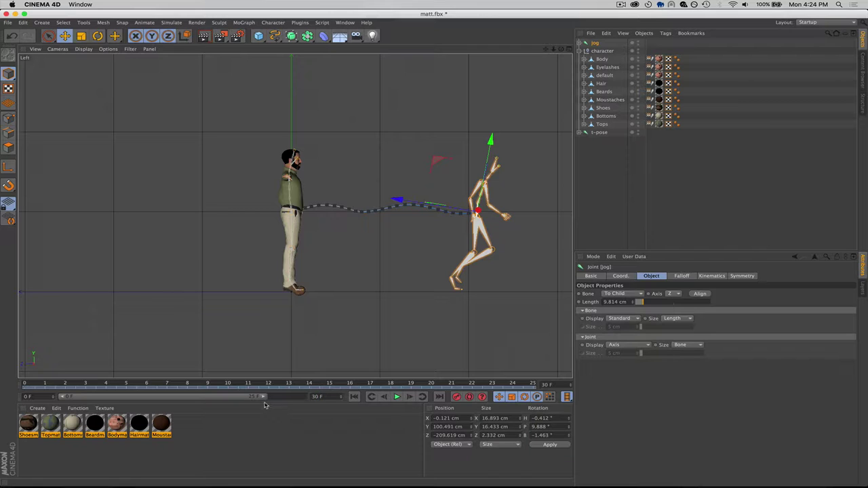
pyautogui.moveTo(264, 399); pyautogui.dragTo(307, 397)
pyautogui.moveTo(465, 384)
pyautogui.mouseDown()
pyautogui.moveTo(532, 385)
pyautogui.moveTo(453, 386)
pyautogui.mouseUp()
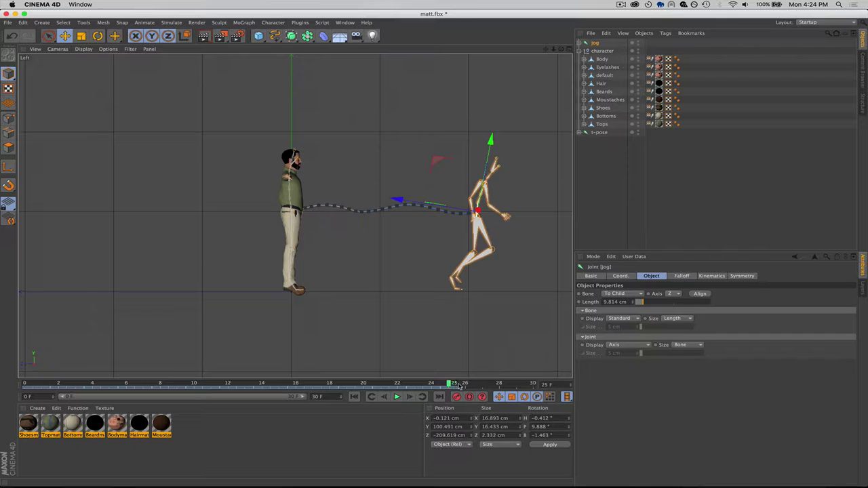
pyautogui.write('25')
pyautogui.press('Return')
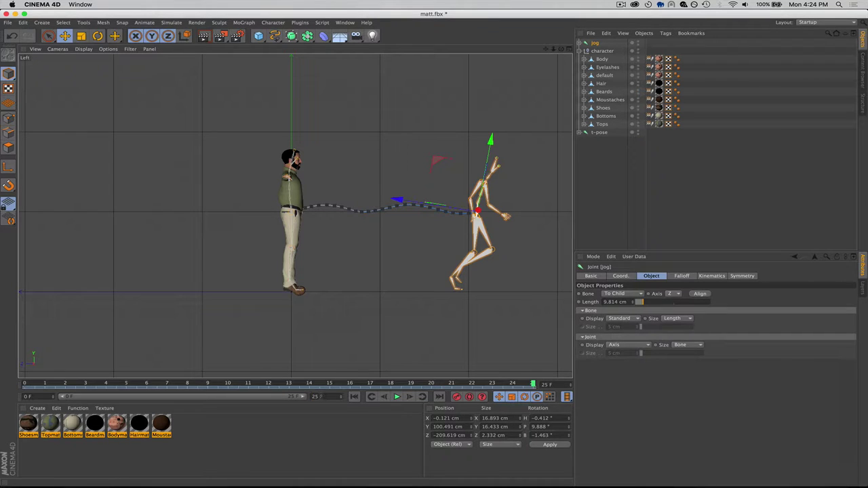
# - Add a Retarget tag to t-pose with t-pose as Target and jog as Source, then scrub to preview
pyautogui.click(600, 132)
pyautogui.rightClick(608, 136)
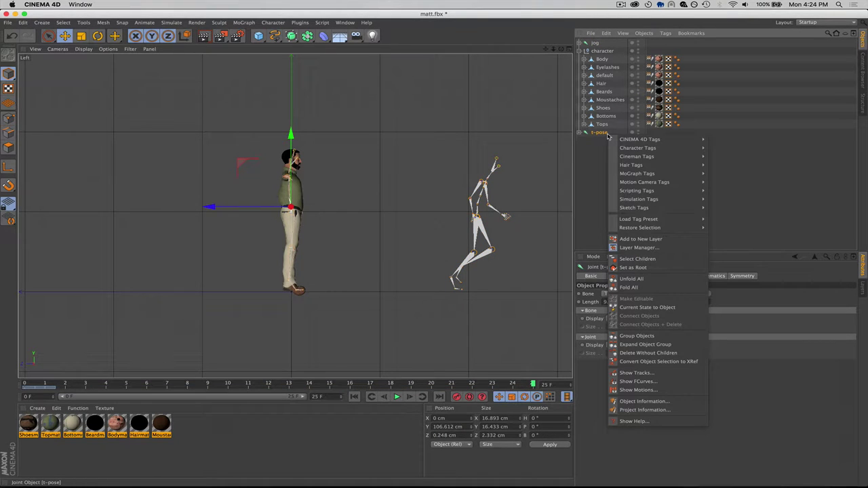
pyautogui.moveTo(621, 141)
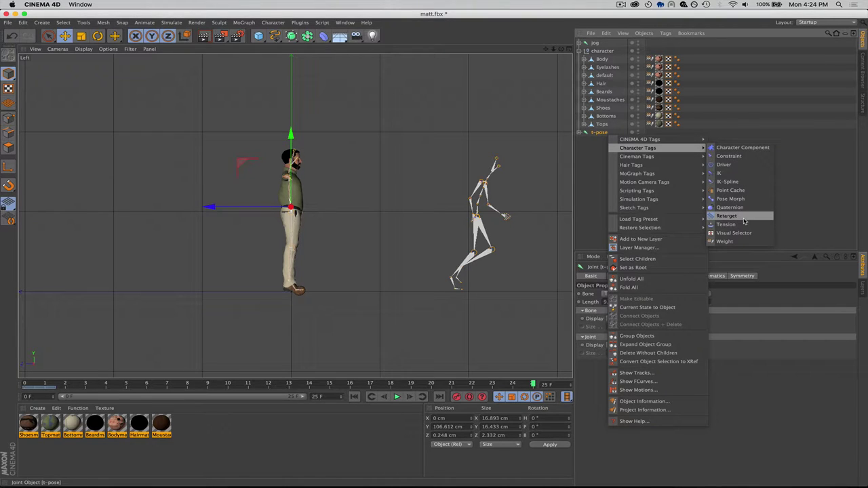
pyautogui.click(726, 215)
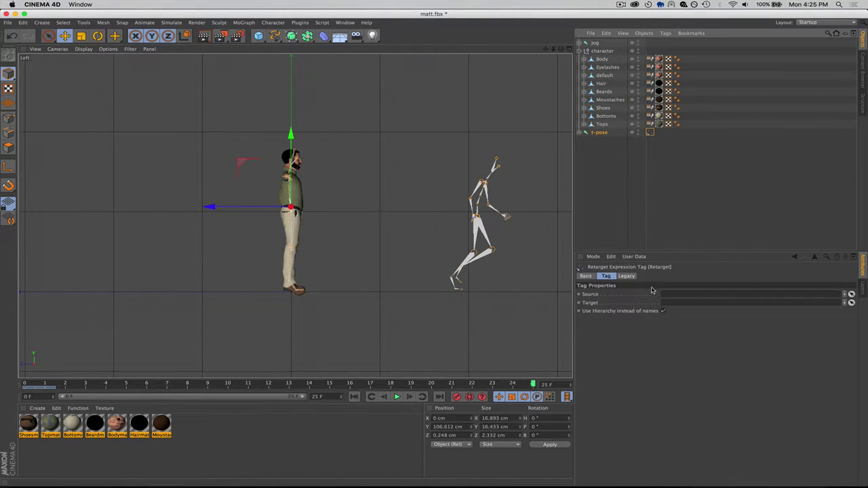
pyautogui.moveTo(600, 132); pyautogui.dragTo(689, 303)
pyautogui.moveTo(594, 44); pyautogui.dragTo(699, 294)
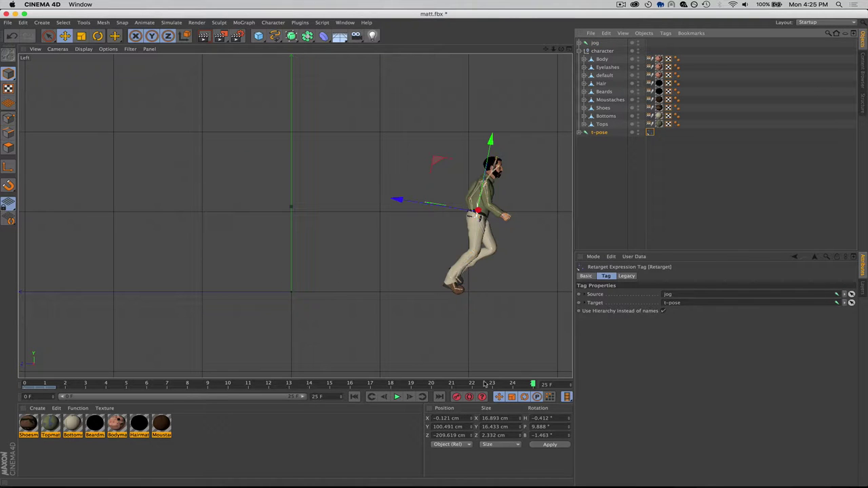
pyautogui.moveTo(487, 384); pyautogui.dragTo(25, 384)
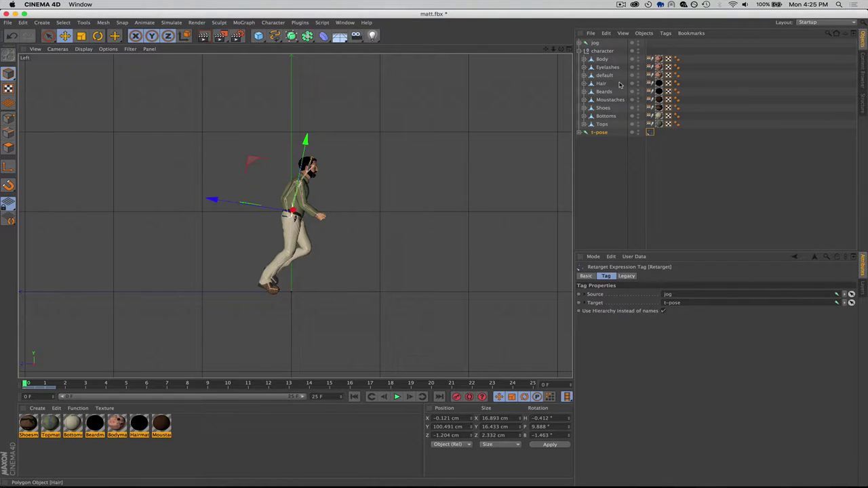
# - Create a new Sketch Material through the Material Manager's Create > Shader menu
pyautogui.click(264, 450)
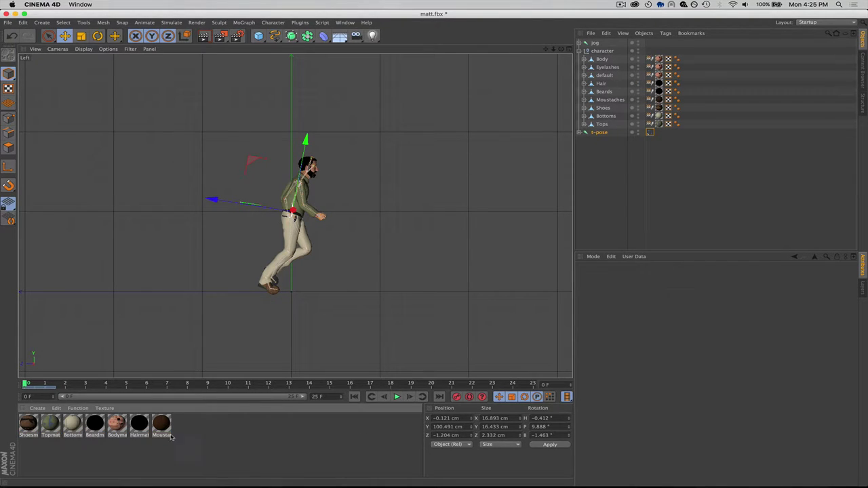
pyautogui.click(36, 409)
pyautogui.moveTo(68, 348)
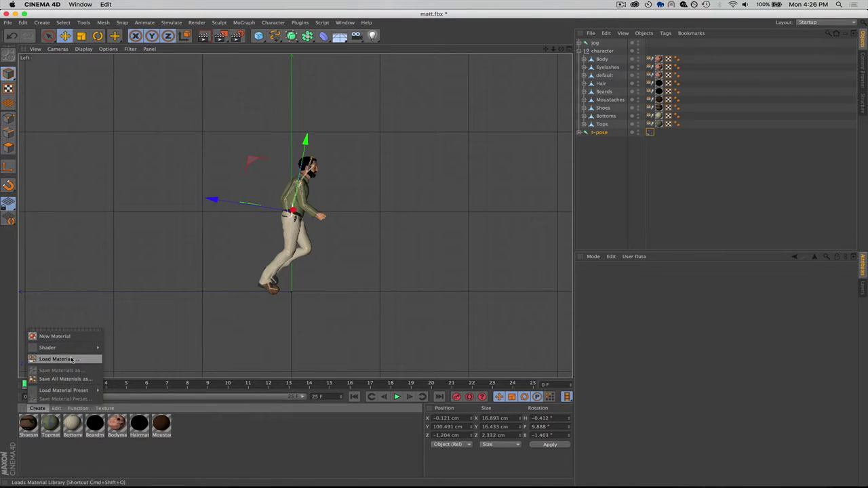
pyautogui.click(71, 359)
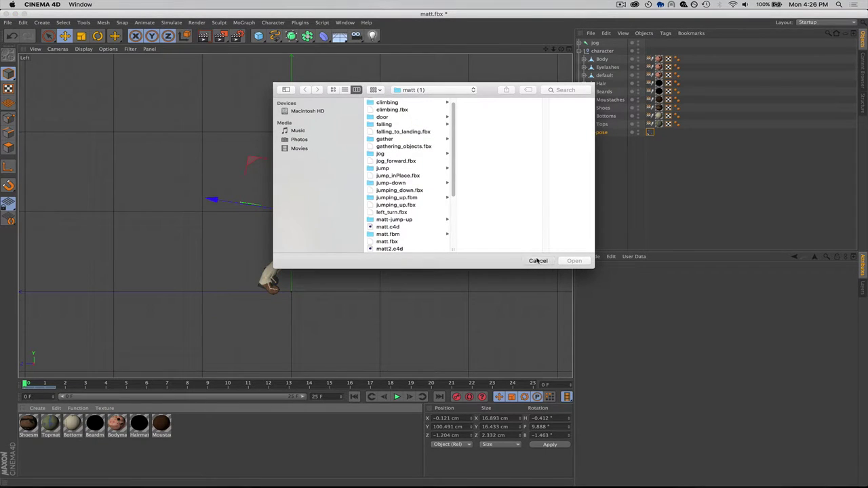
pyautogui.click(538, 262)
pyautogui.click(104, 409)
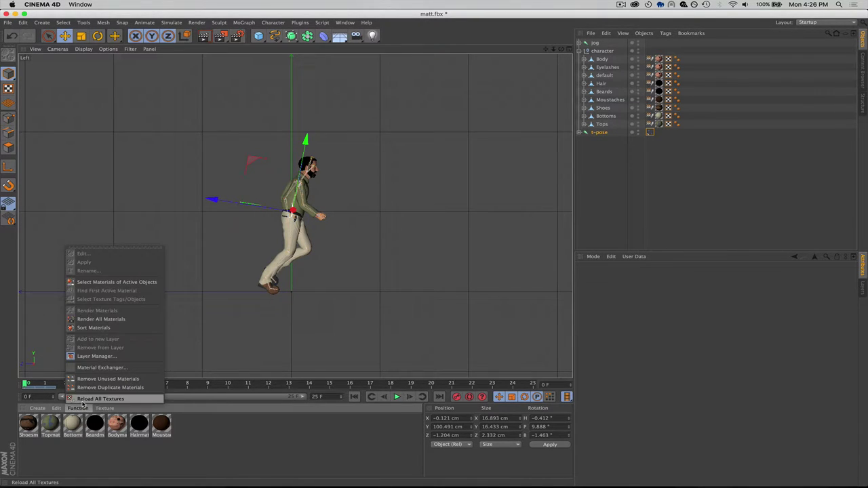
pyautogui.moveTo(55, 409)
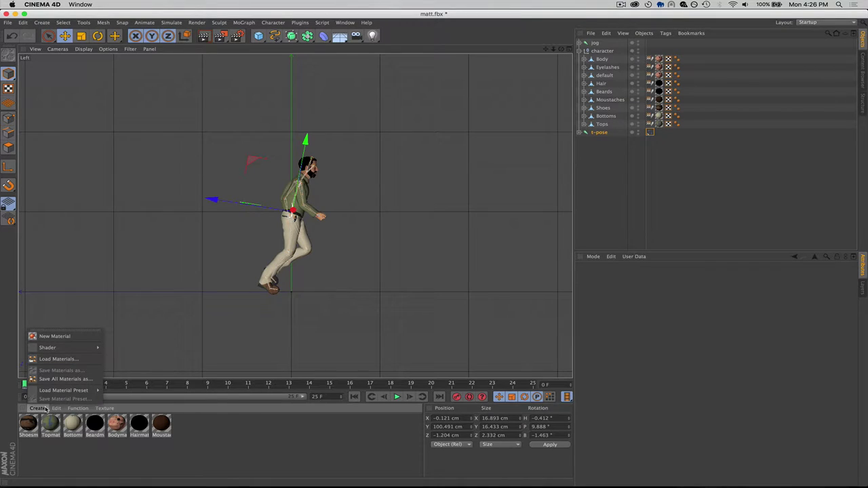
pyautogui.moveTo(46, 347)
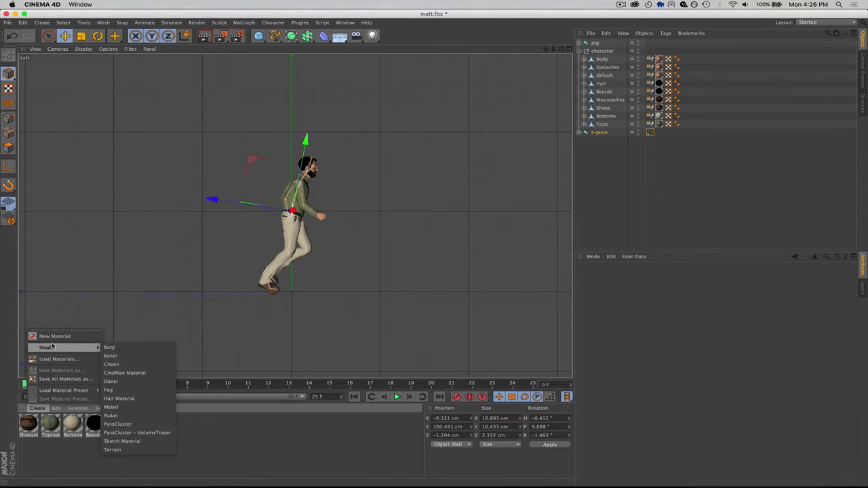
pyautogui.click(125, 442)
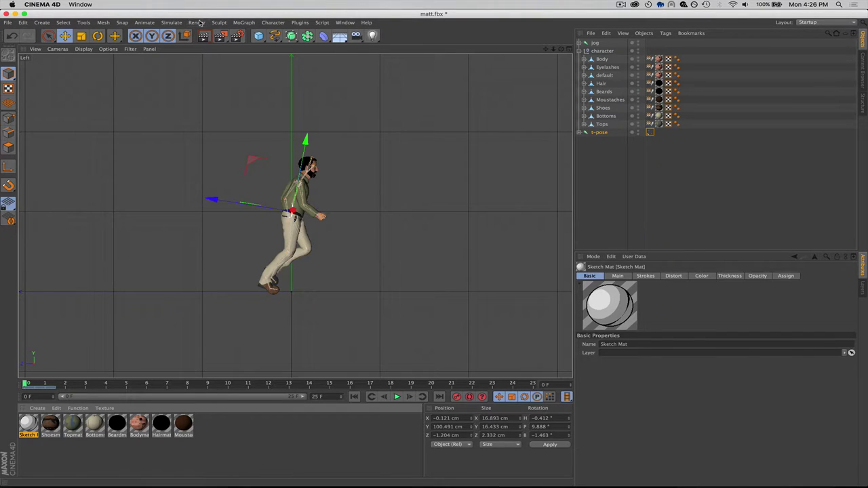
pyautogui.click(196, 22)
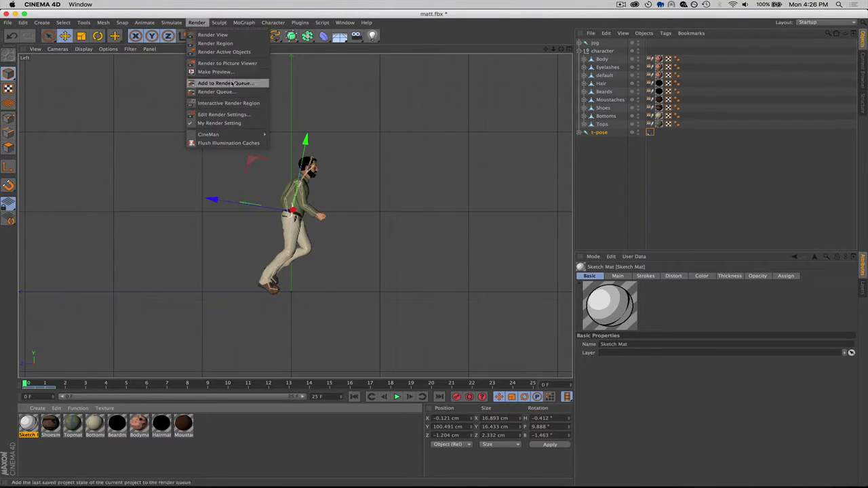
# - Start an Interactive Render Region, crop its left and right edges around the character, and review Sketch Mat settings
pyautogui.click(234, 103)
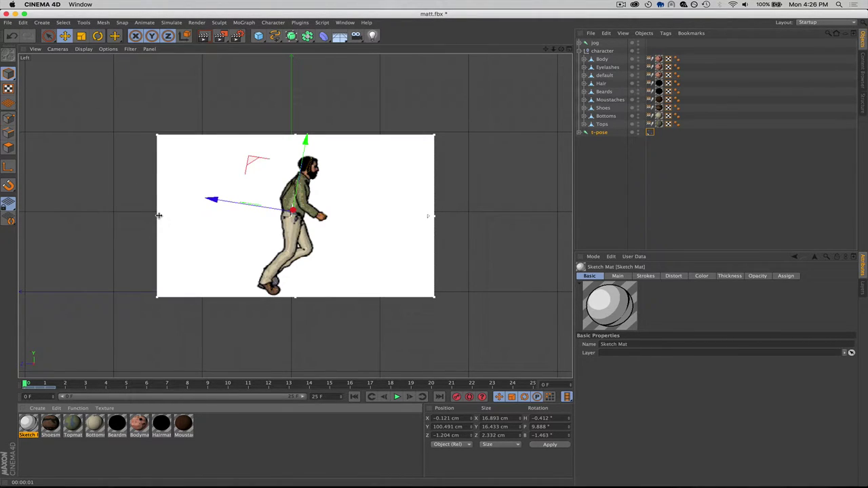
pyautogui.moveTo(159, 215); pyautogui.dragTo(228, 216)
pyautogui.moveTo(437, 217); pyautogui.dragTo(373, 217)
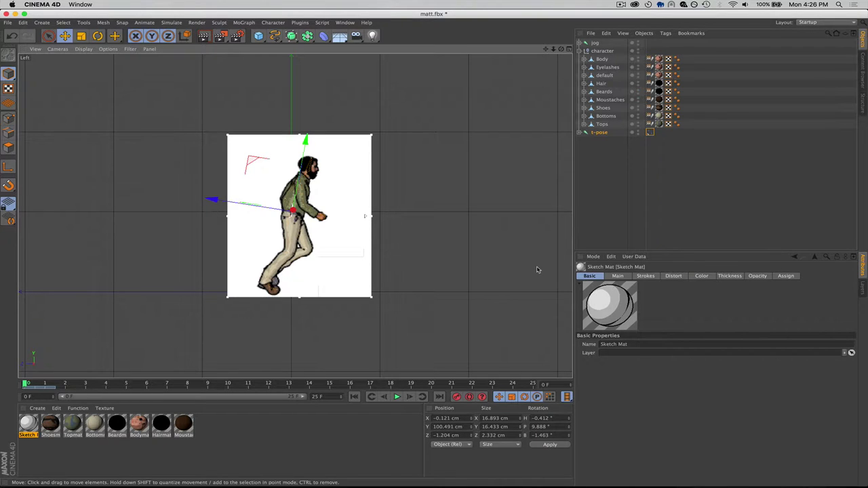
pyautogui.click(638, 276)
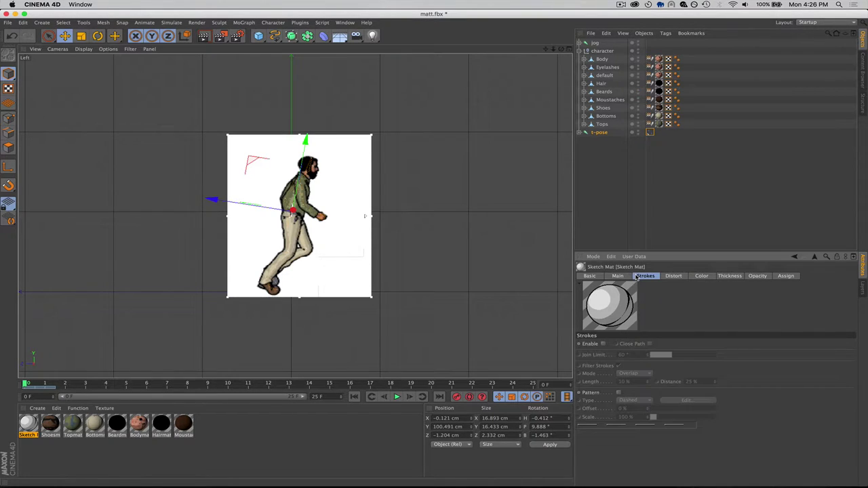
pyautogui.click(613, 278)
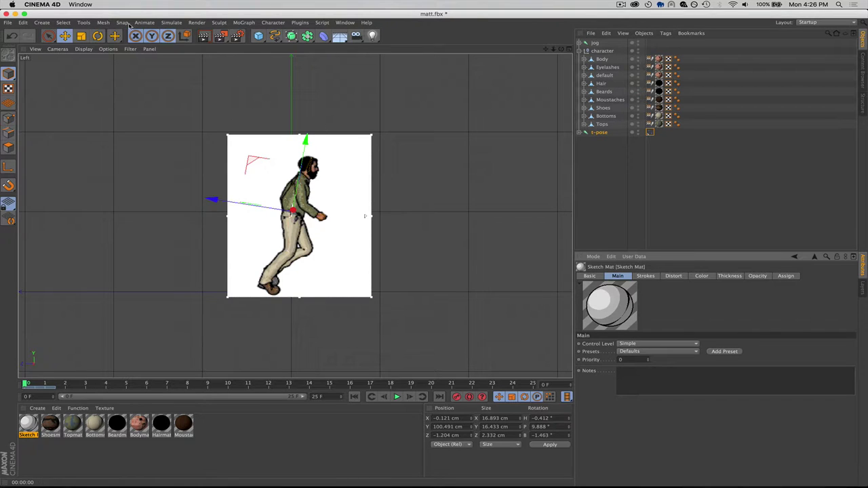
pyautogui.click(197, 22)
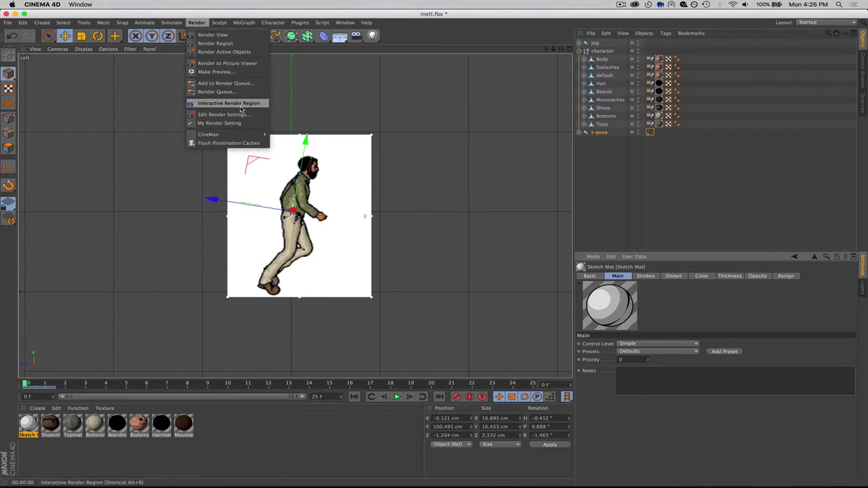
# - In Render Settings, set the Sketch and Toon Shading Background to Off
pyautogui.click(240, 115)
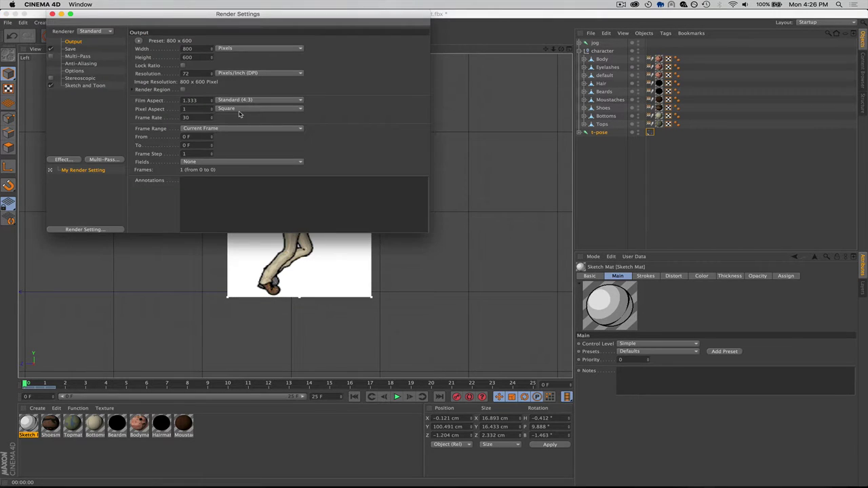
pyautogui.click(84, 86)
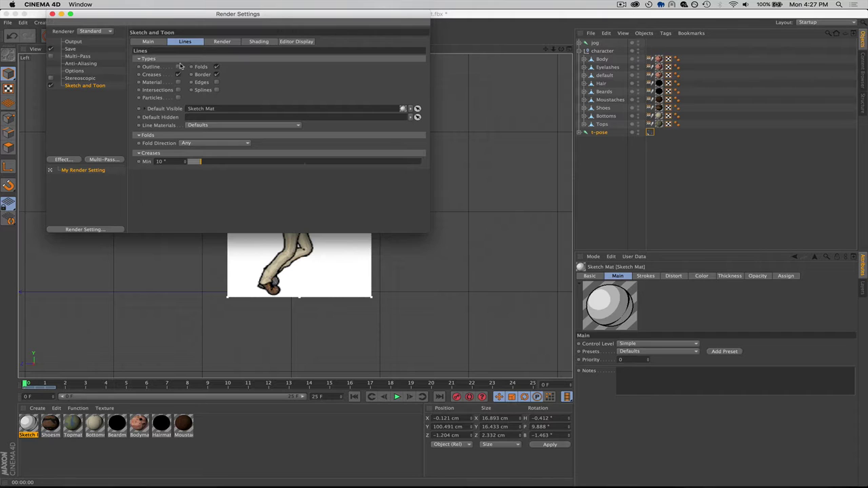
pyautogui.click(156, 44)
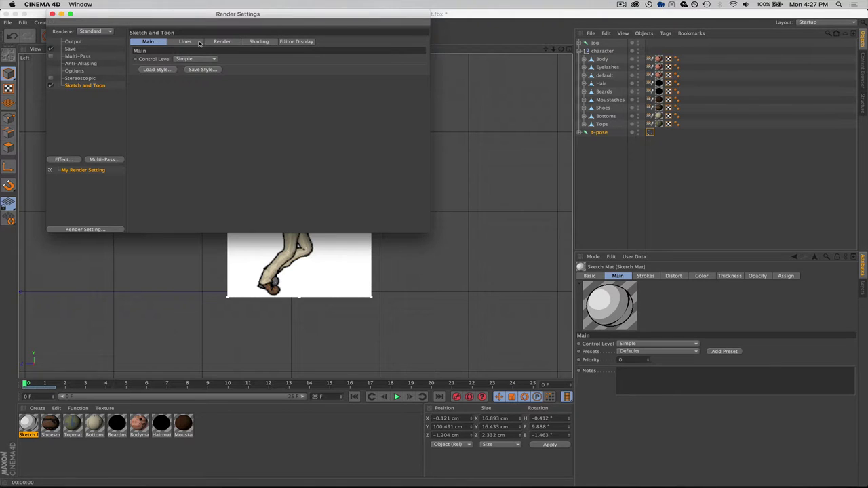
pyautogui.click(233, 42)
pyautogui.click(261, 42)
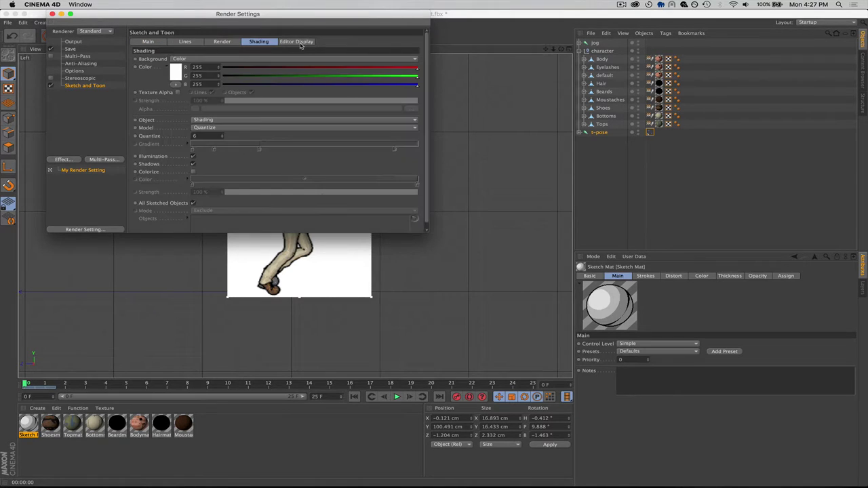
pyautogui.click(191, 59)
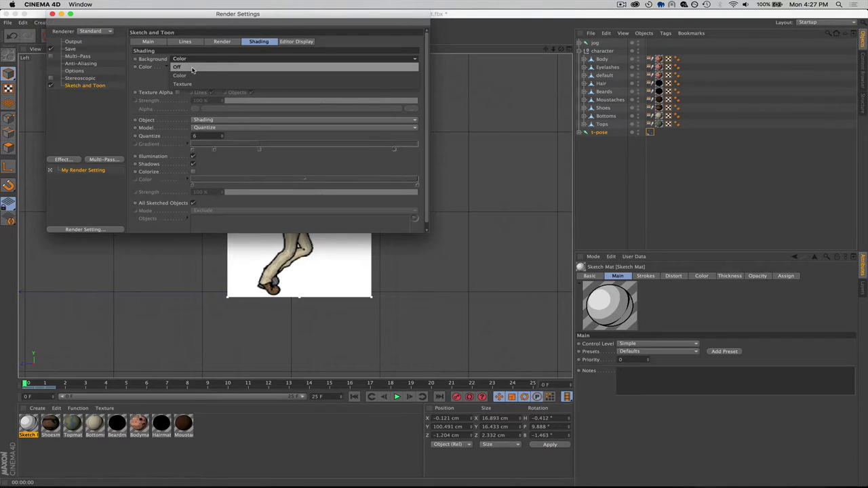
pyautogui.click(192, 68)
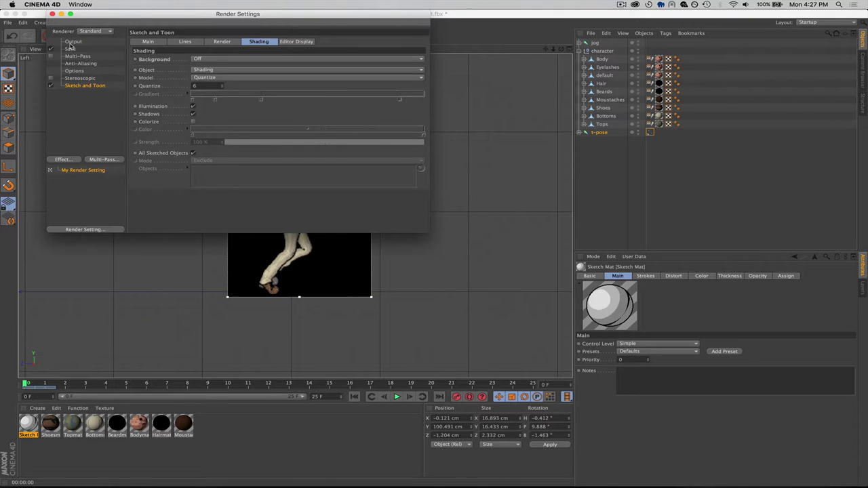
pyautogui.click(72, 42)
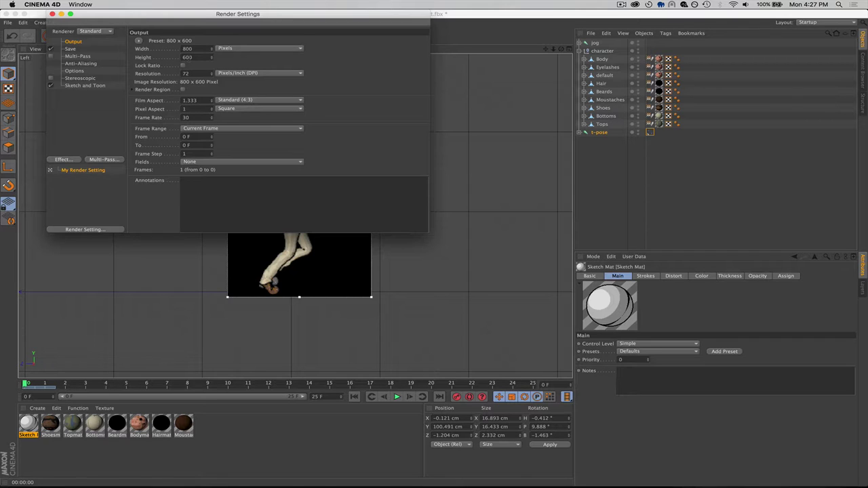
# - Enable Render Region in Output and copy its borders from the interactive render region
pyautogui.click(133, 90)
pyautogui.click(183, 90)
pyautogui.click(262, 99)
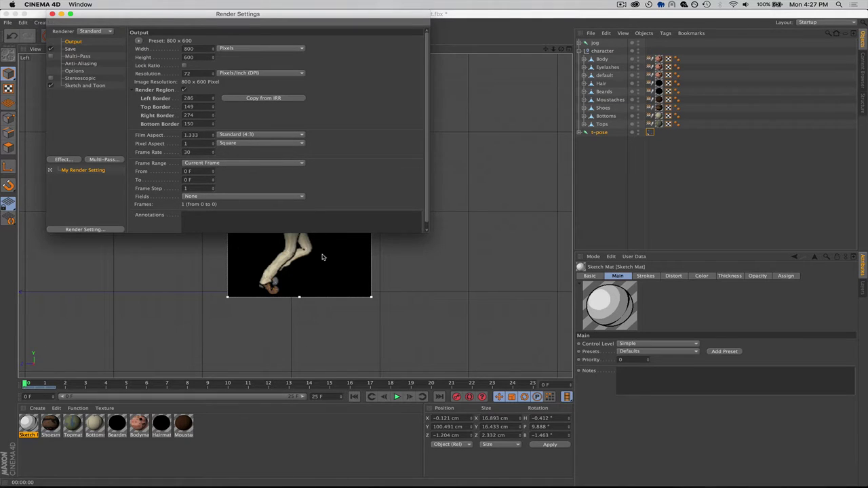
pyautogui.click(185, 325)
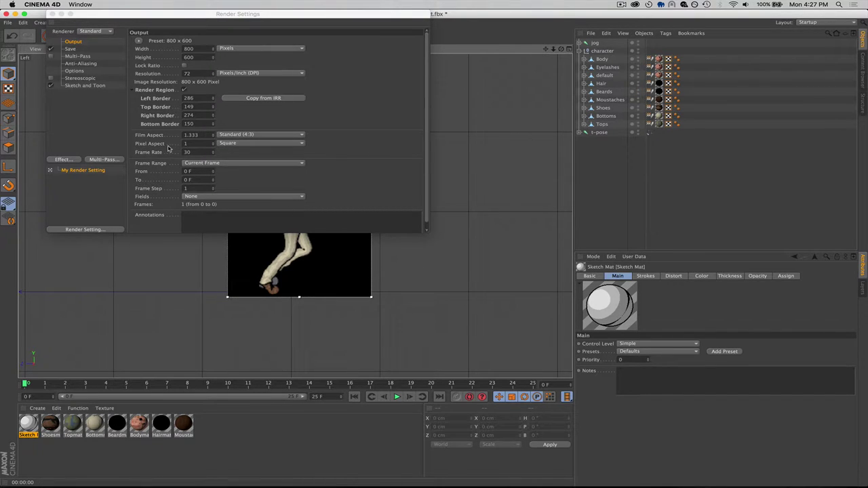
# - Set the saved image Format to PNG with Alpha Channel enabled
pyautogui.click(80, 51)
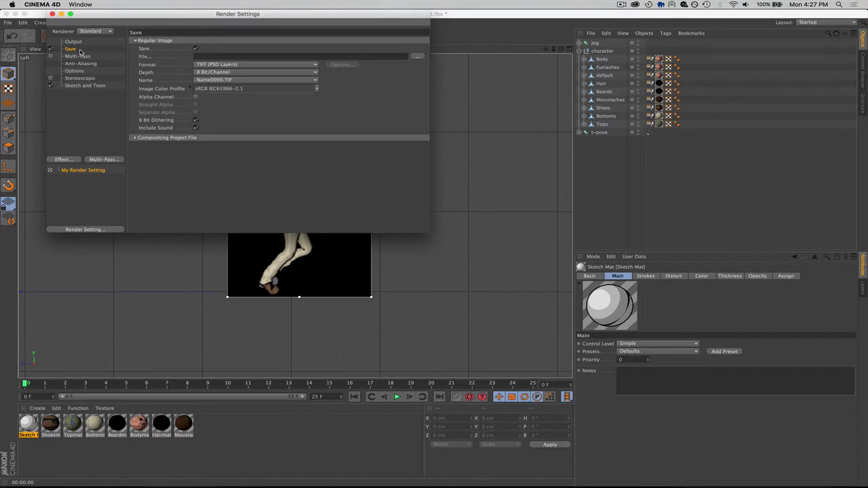
pyautogui.click(203, 65)
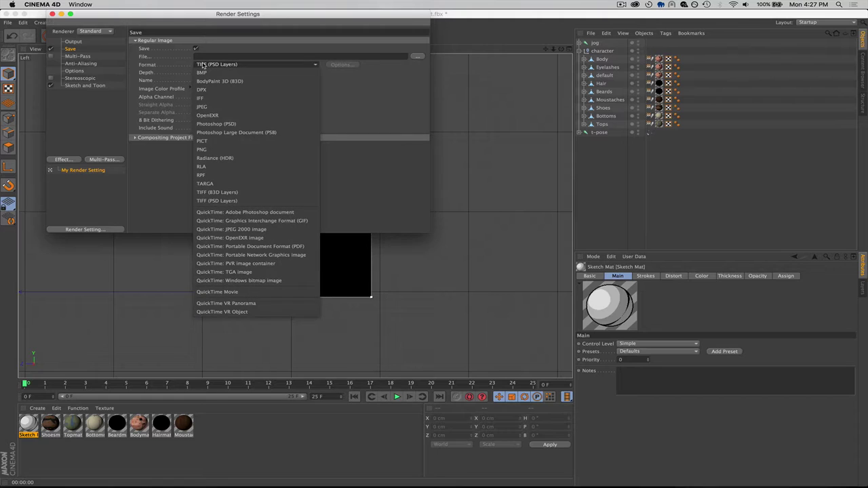
pyautogui.click(237, 150)
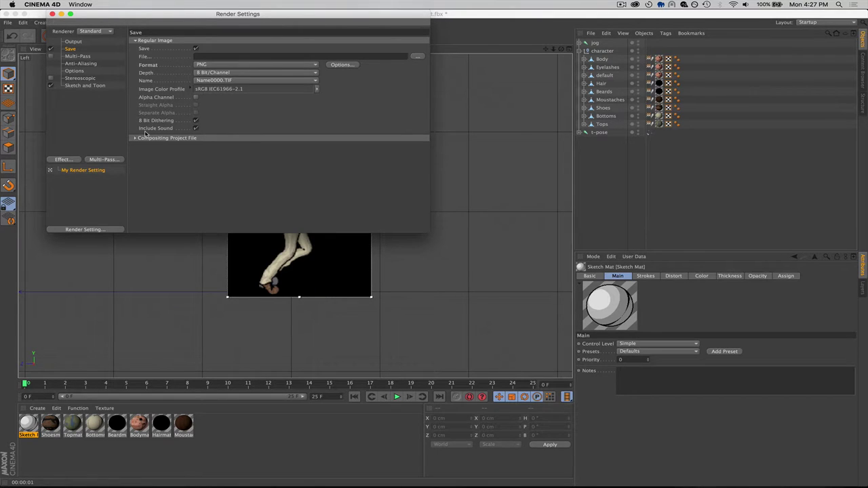
pyautogui.click(196, 97)
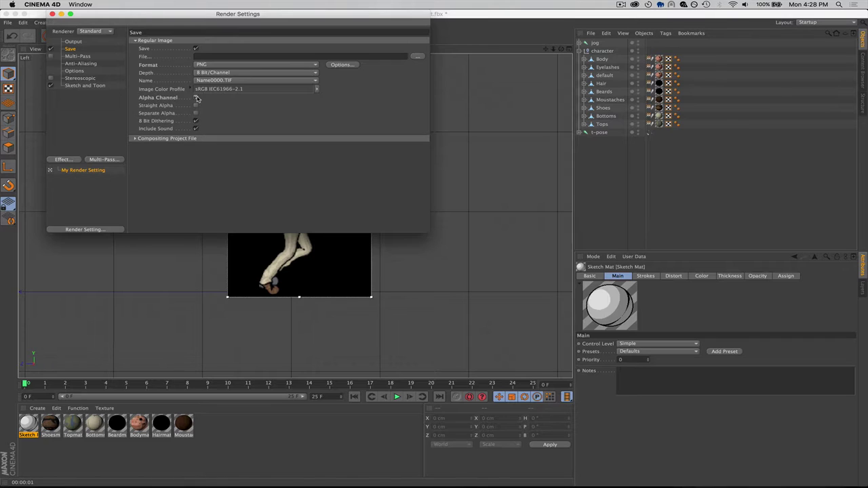
pyautogui.click(80, 42)
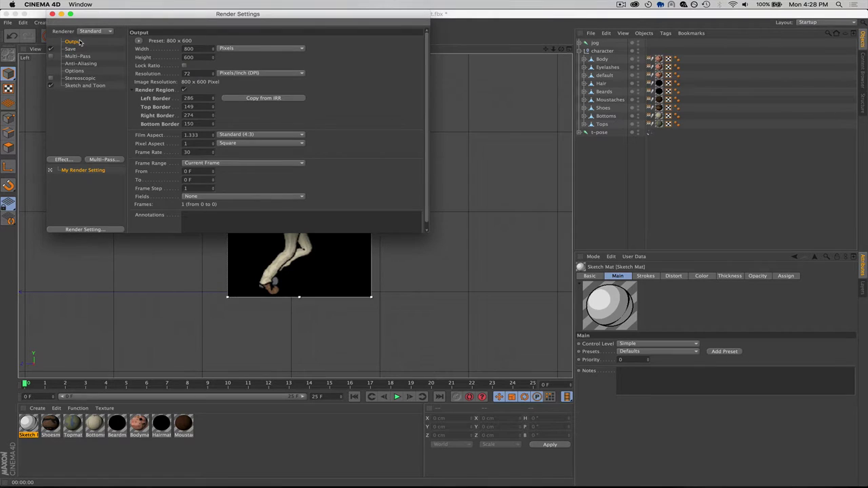
pyautogui.click(72, 49)
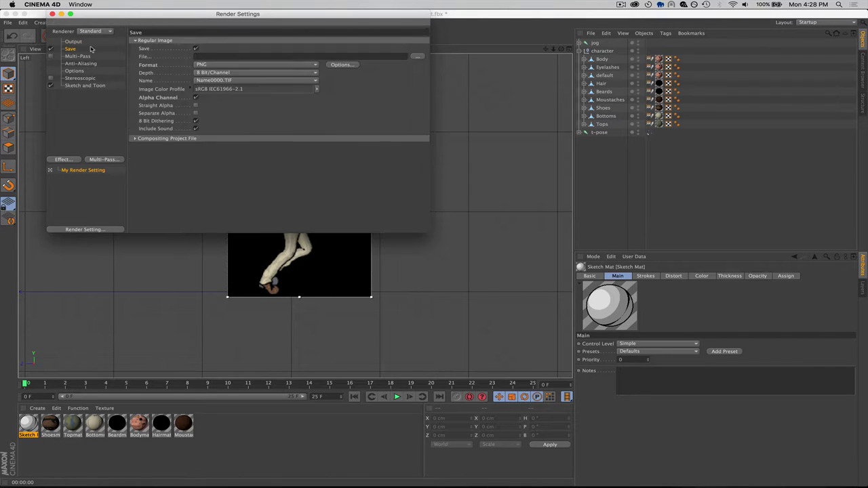
# - Set the render's save file to Desktop/Untitled in the home folder
pyautogui.click(417, 57)
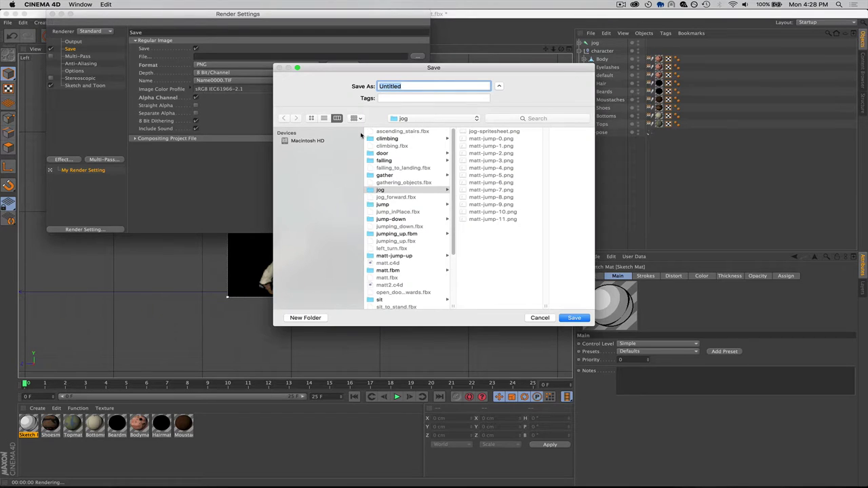
pyautogui.click(412, 118)
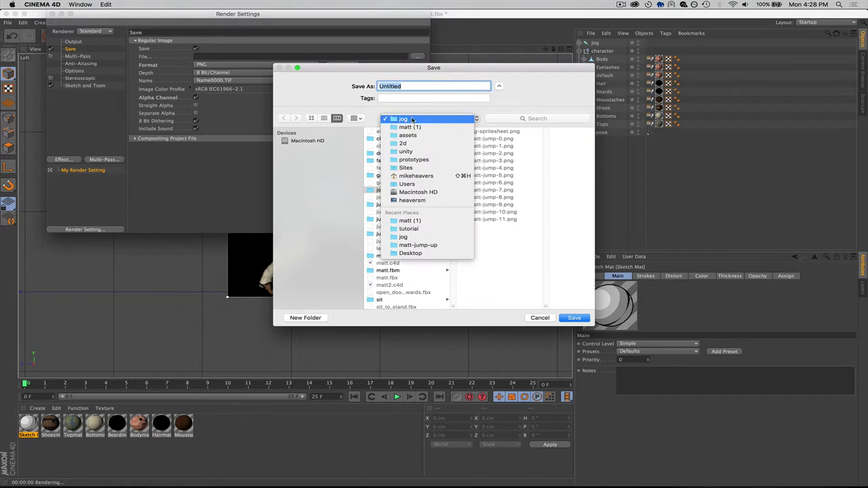
pyautogui.click(417, 177)
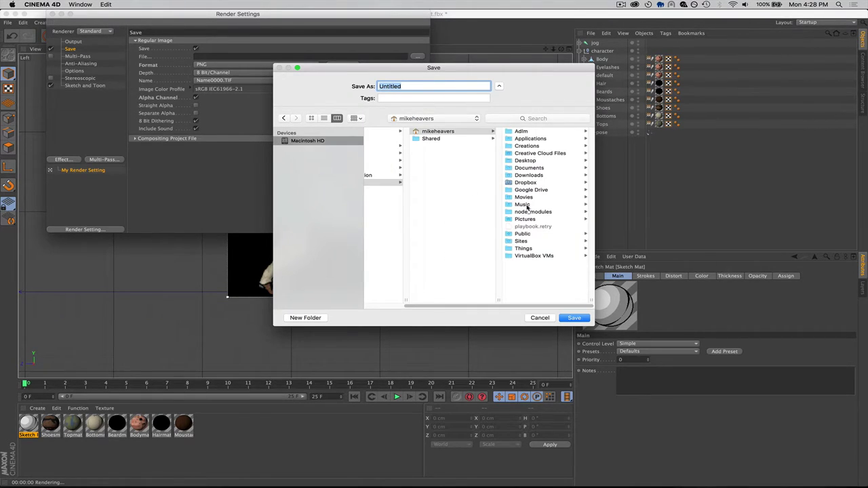
pyautogui.click(523, 161)
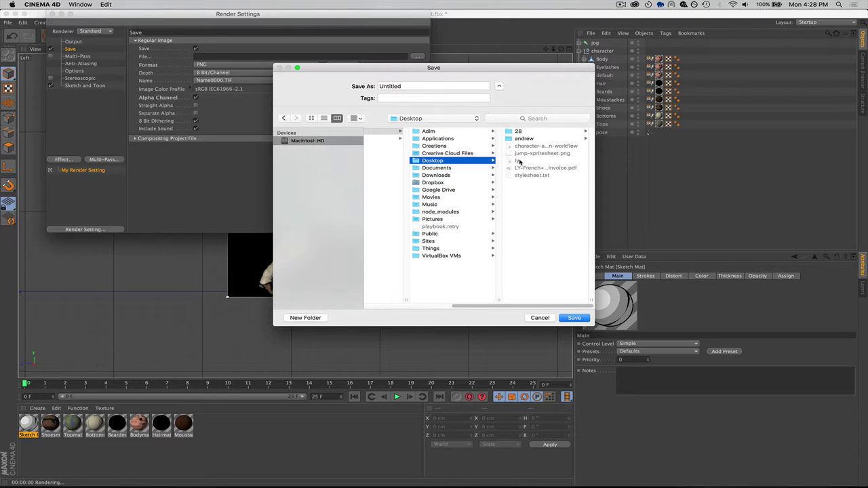
pyautogui.click(573, 318)
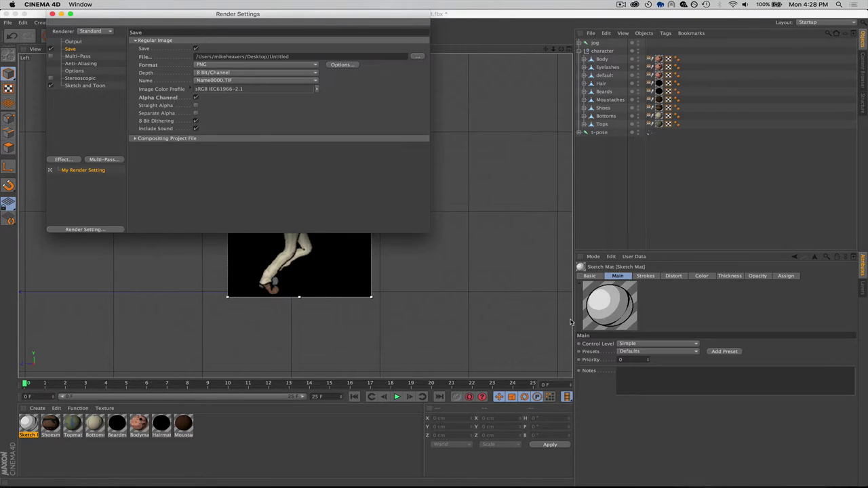
# - Close Render Settings and inspect the t-pose retarget tag and the Body's Phong tag
pyautogui.click(52, 14)
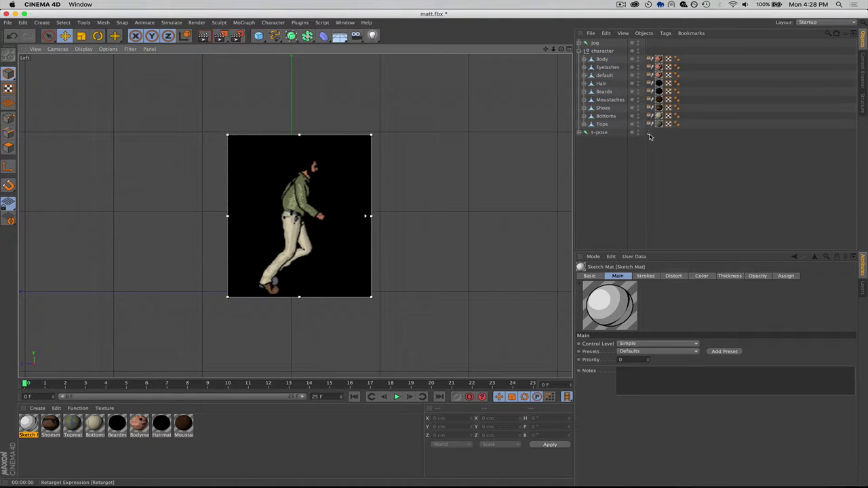
pyautogui.click(649, 133)
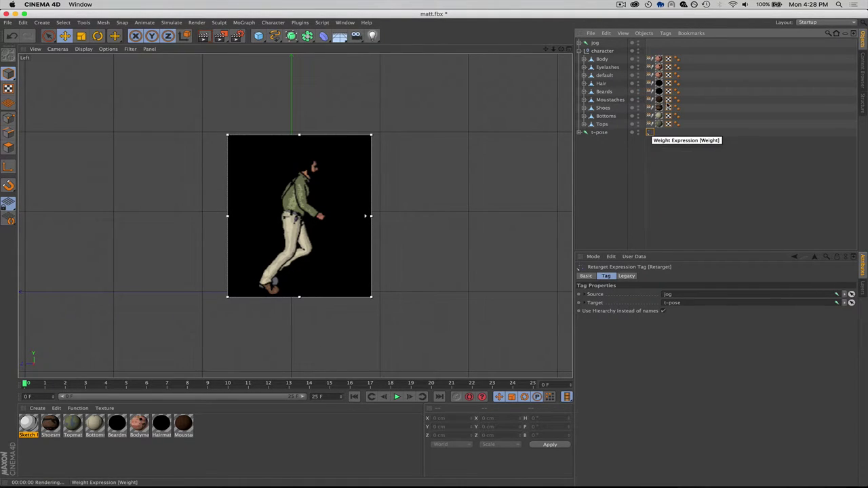
pyautogui.click(677, 60)
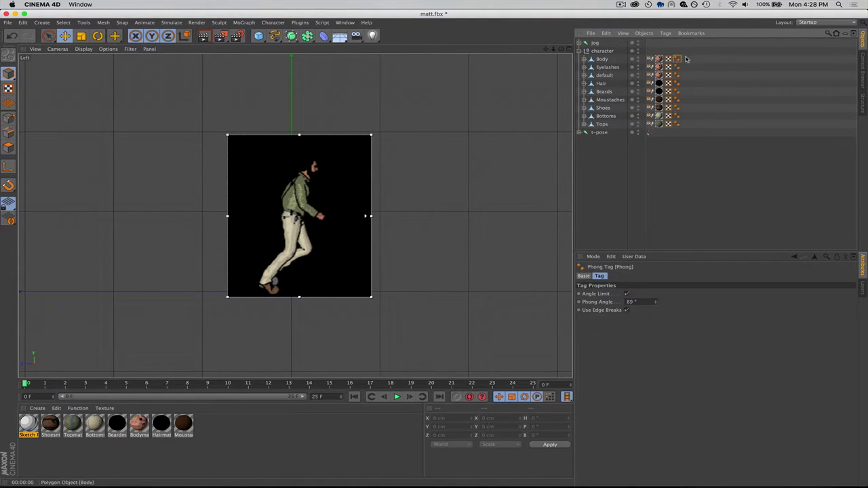
pyautogui.click(699, 61)
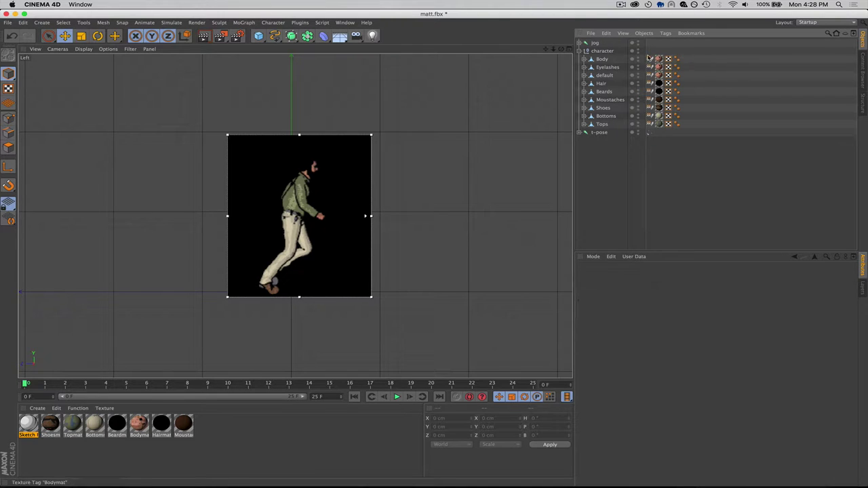
# - Select the Body object and bring up the CINEMA 4D Tags submenu
pyautogui.click(611, 59)
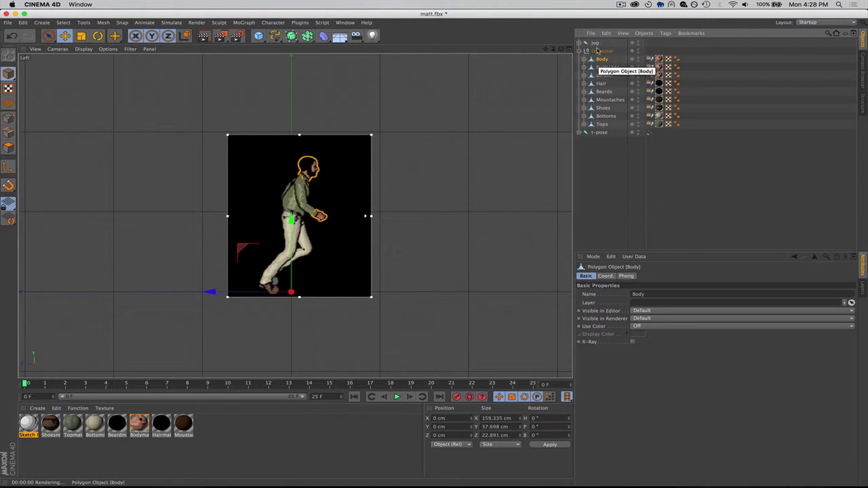
pyautogui.click(665, 33)
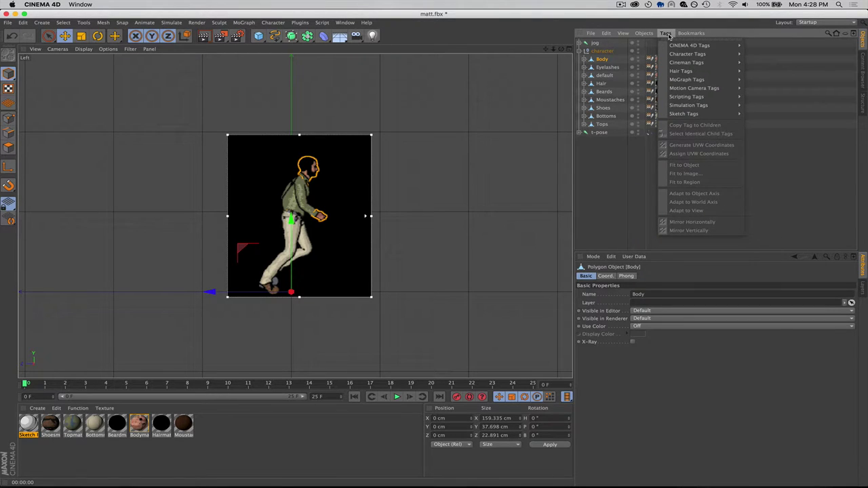
pyautogui.moveTo(689, 81)
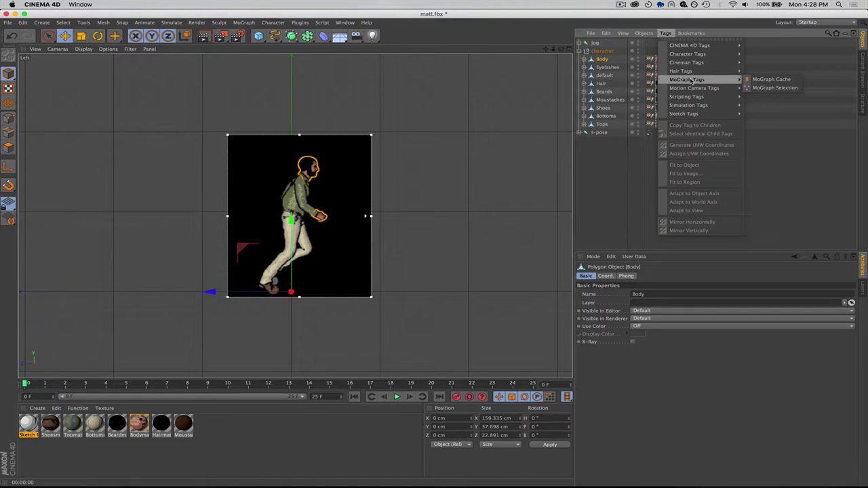
pyautogui.moveTo(695, 114)
pyautogui.moveTo(700, 48)
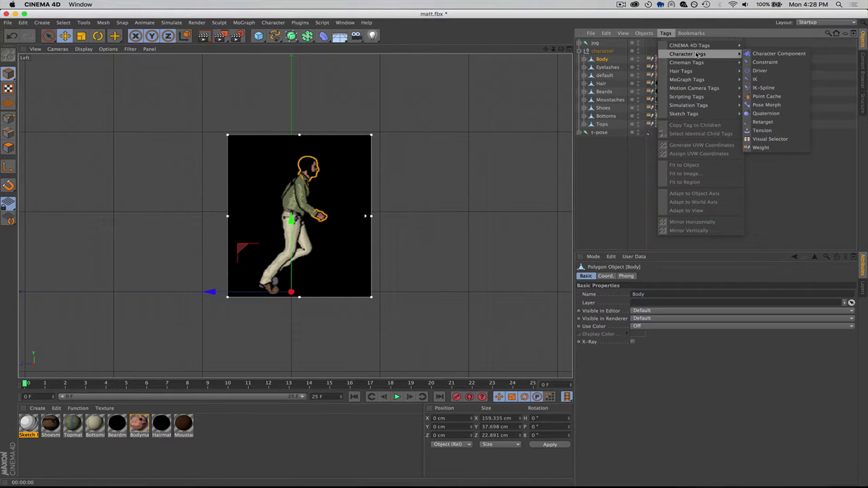
pyautogui.moveTo(697, 63)
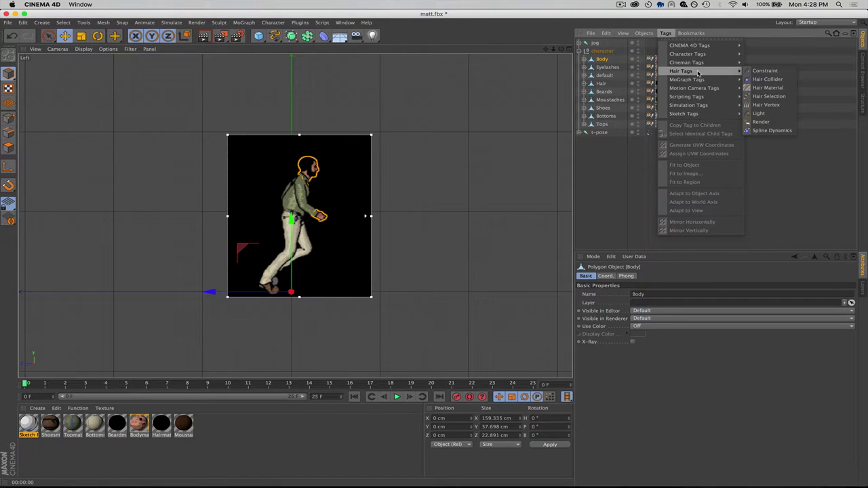
pyautogui.moveTo(703, 95)
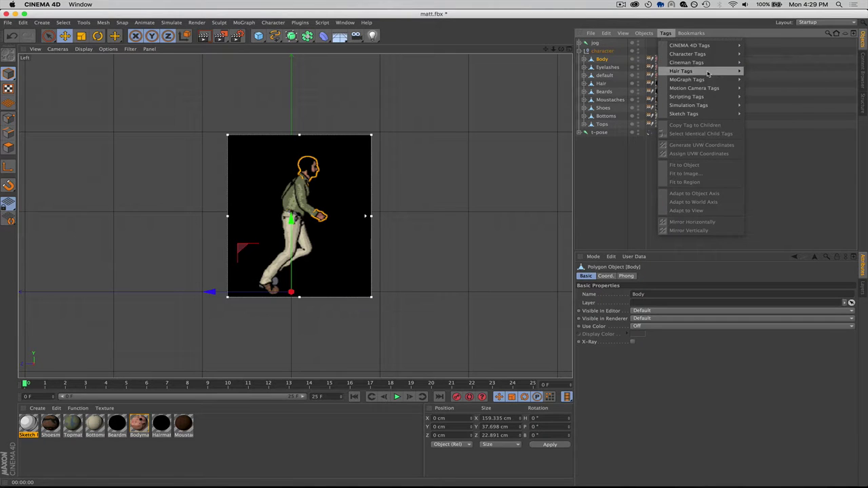
pyautogui.moveTo(708, 58)
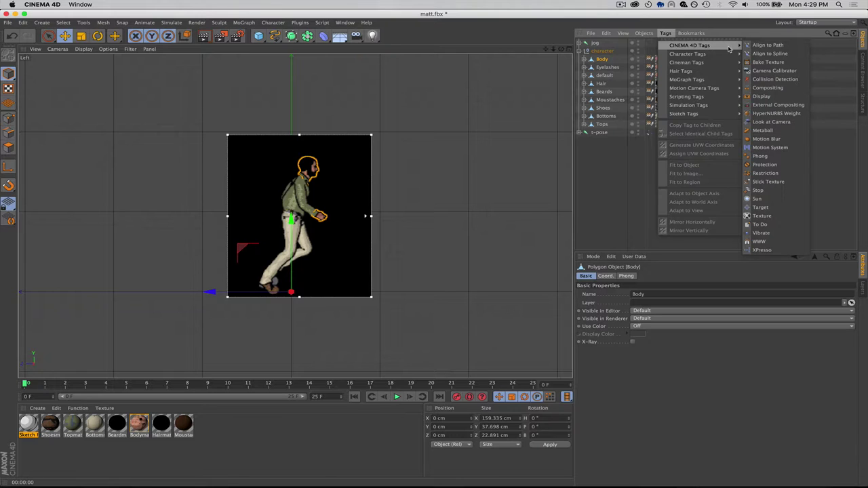
# - Add a Compositing tag to Body with Self Shadowing, Matte Object and a pale yellow matte colour
pyautogui.click(779, 89)
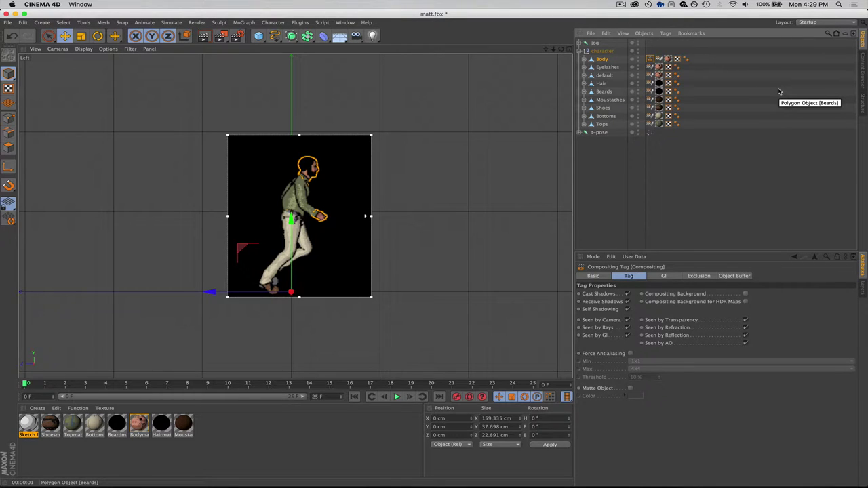
pyautogui.click(628, 308)
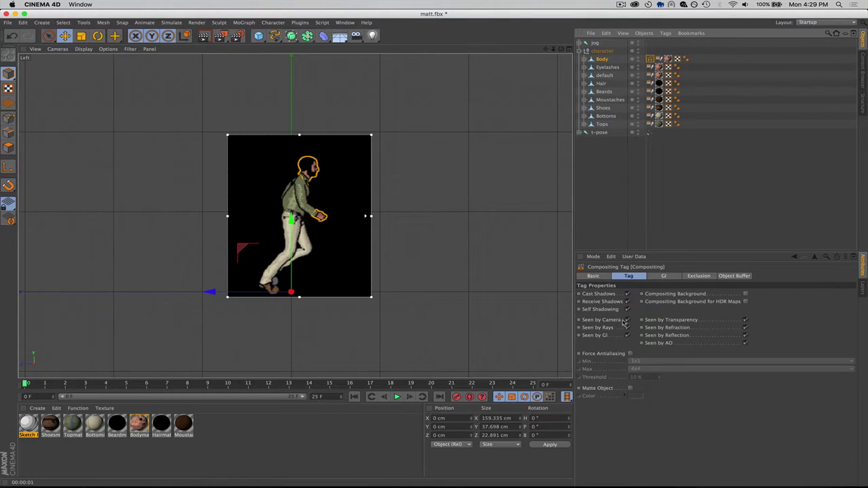
pyautogui.click(631, 388)
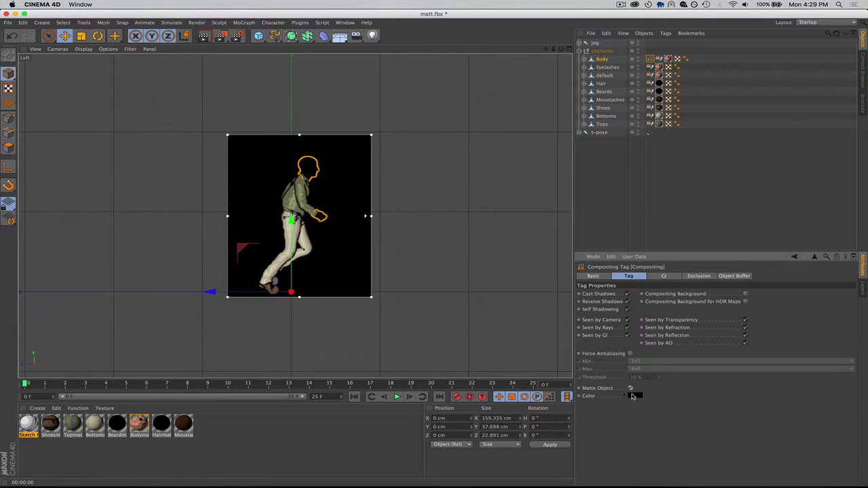
pyautogui.click(633, 396)
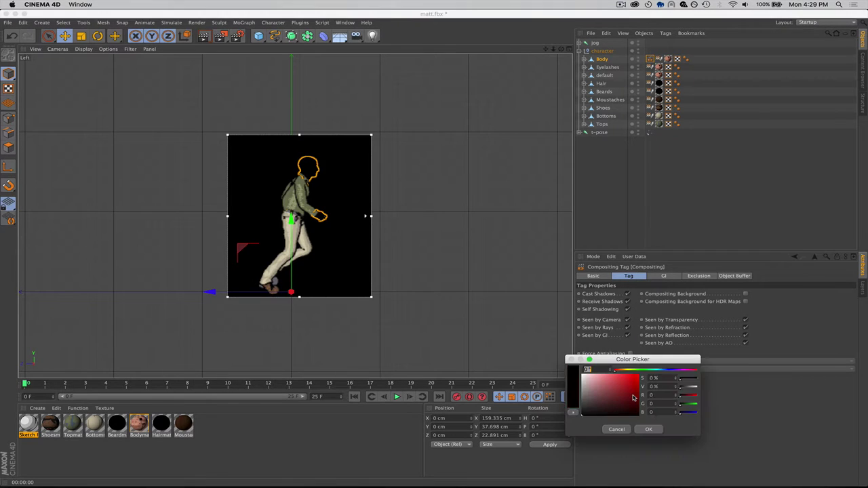
pyautogui.moveTo(638, 373); pyautogui.dragTo(605, 384)
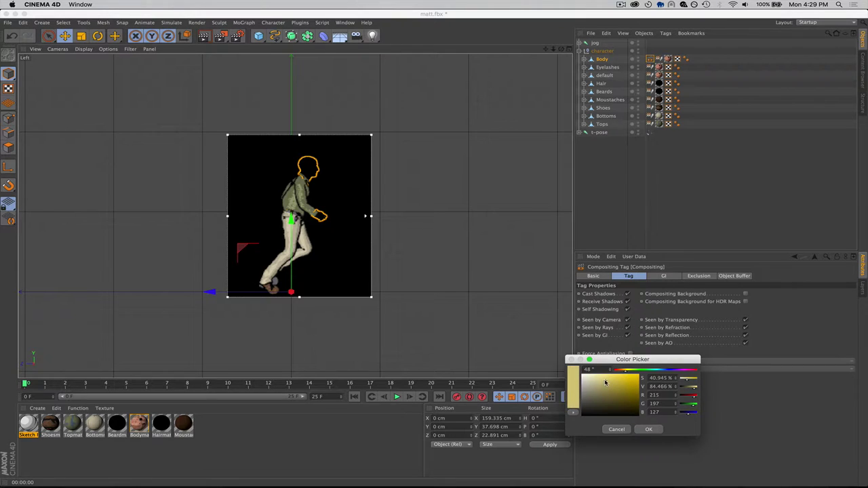
pyautogui.click(649, 430)
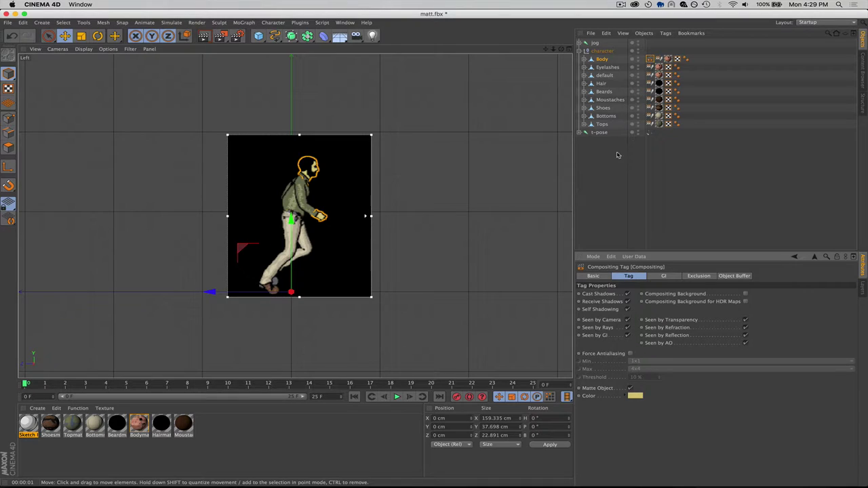
# - Select the Shoes, then Bottoms, then Tops objects in the Object Manager
pyautogui.click(649, 59)
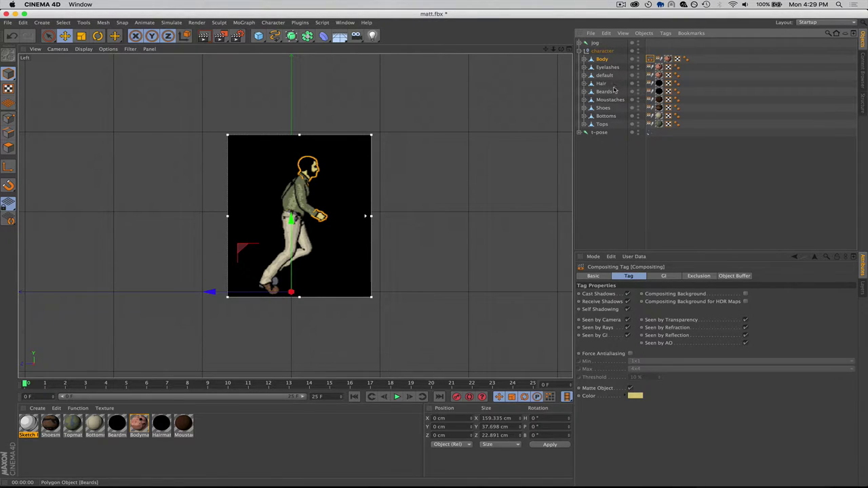
pyautogui.click(603, 108)
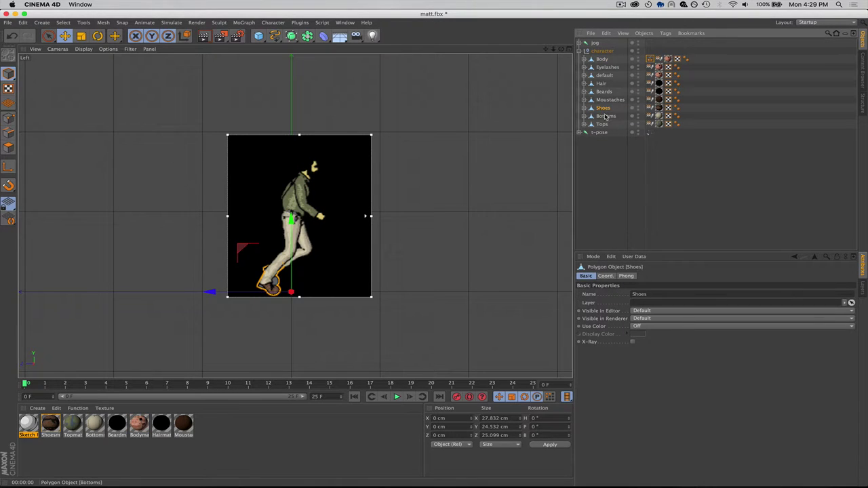
pyautogui.click(607, 117)
pyautogui.click(603, 125)
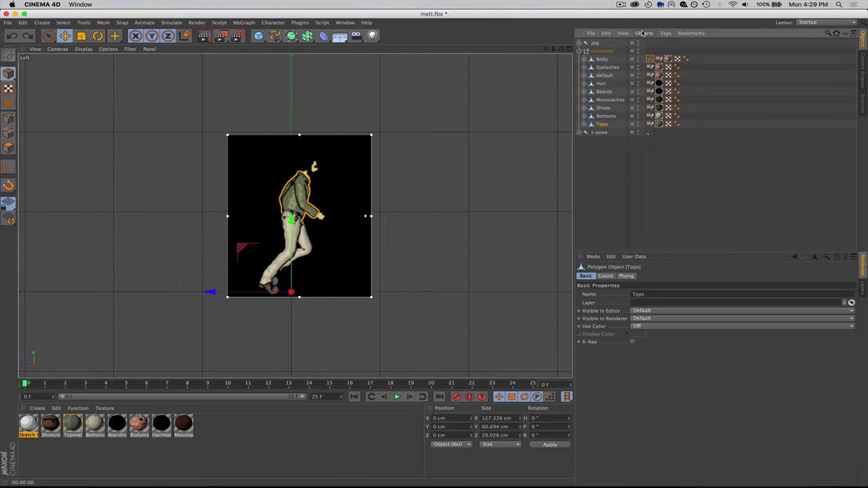
# - Give Tops a Compositing tag with Matte Object and a red matte colour, then deselect to preview
pyautogui.click(665, 34)
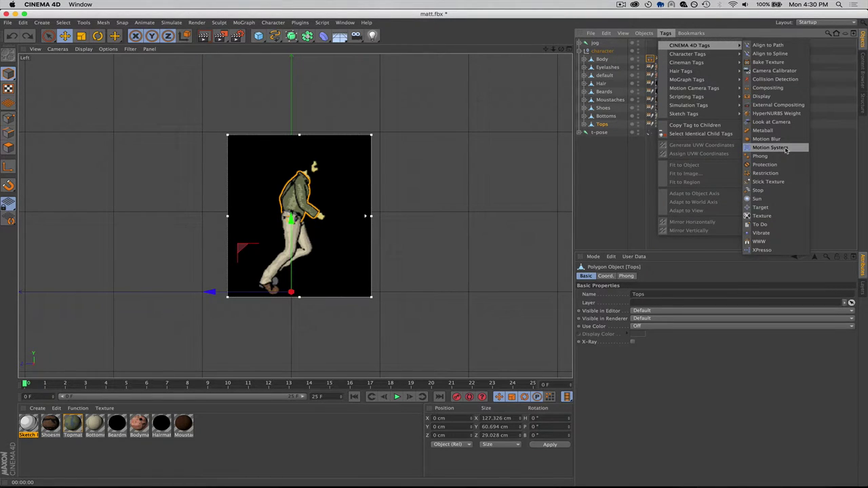
pyautogui.click(769, 87)
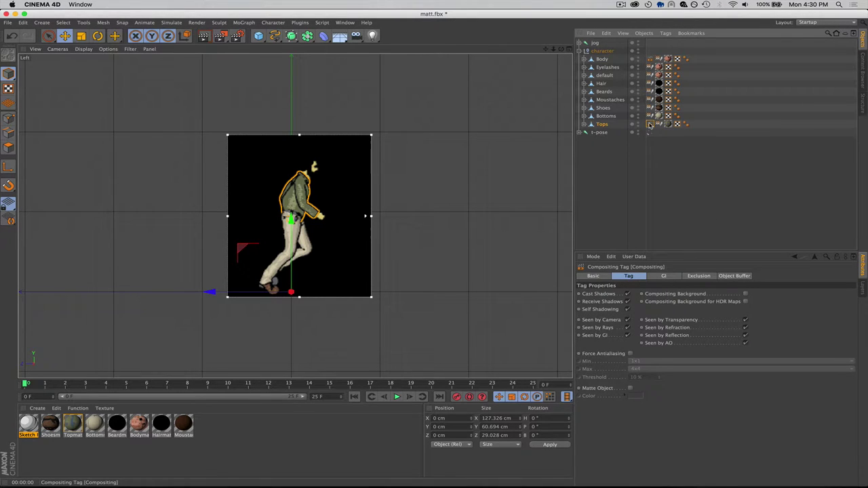
pyautogui.click(630, 389)
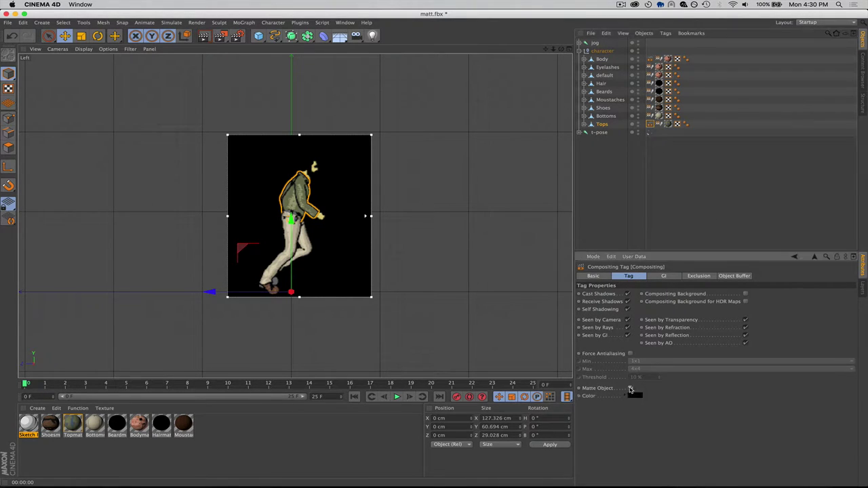
pyautogui.click(638, 396)
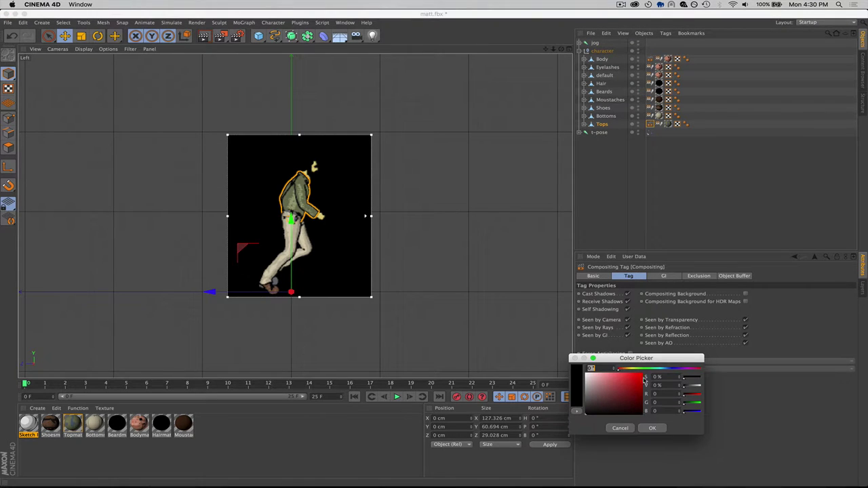
pyautogui.click(639, 377)
pyautogui.click(644, 428)
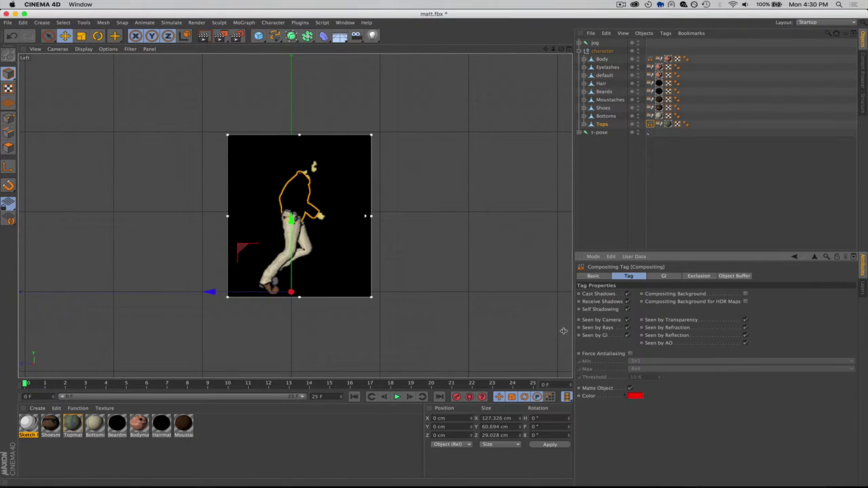
pyautogui.click(428, 198)
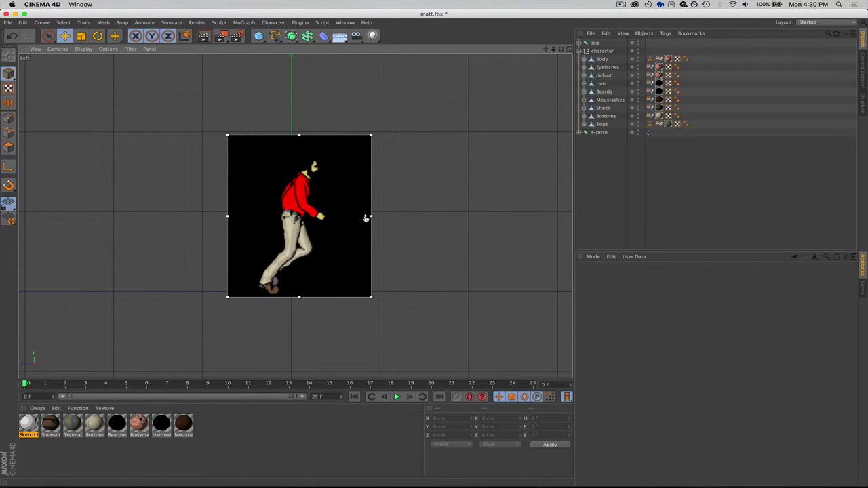
# - Adjust the interactive render region's quality and width and scrub to frame 25
pyautogui.moveTo(365, 217); pyautogui.dragTo(370, 124)
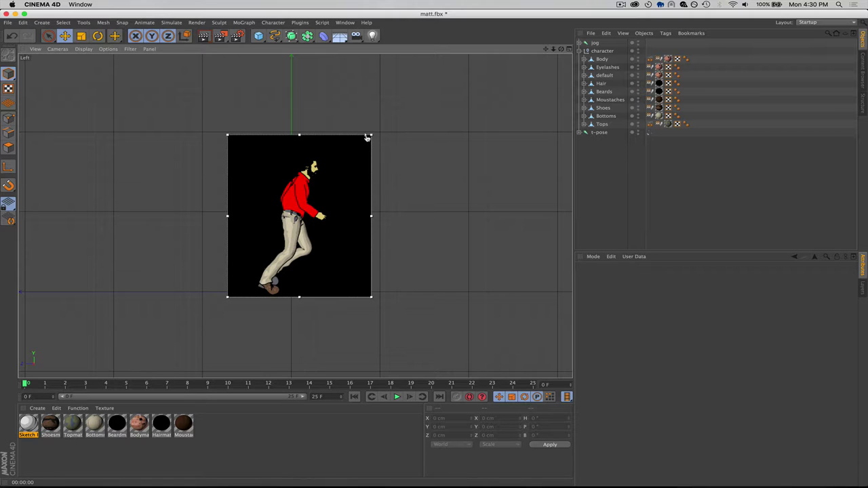
pyautogui.moveTo(372, 217); pyautogui.dragTo(571, 218)
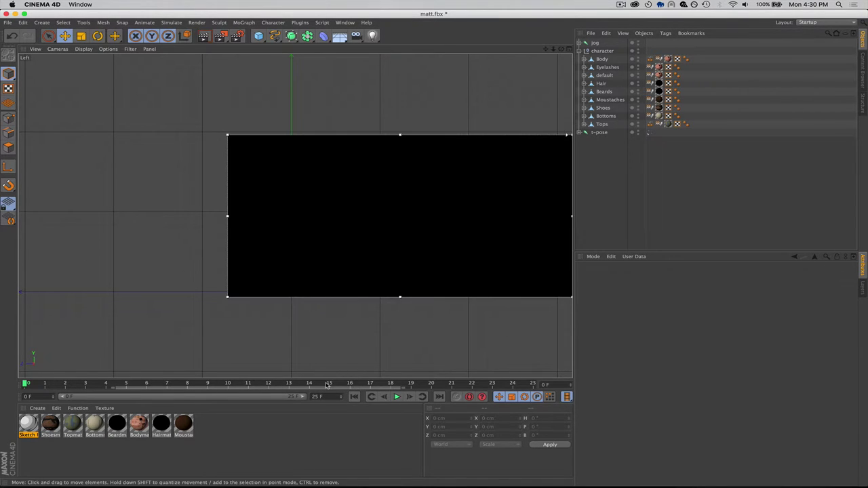
pyautogui.moveTo(331, 384); pyautogui.dragTo(532, 384)
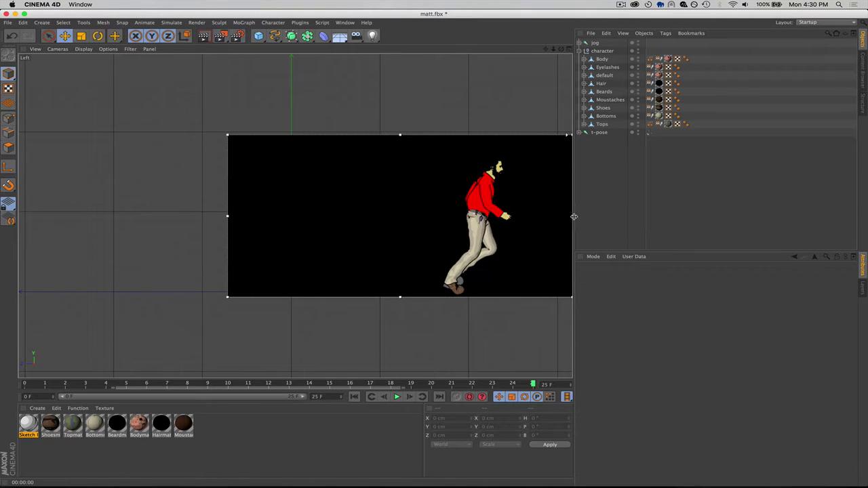
pyautogui.moveTo(573, 216); pyautogui.dragTo(514, 226)
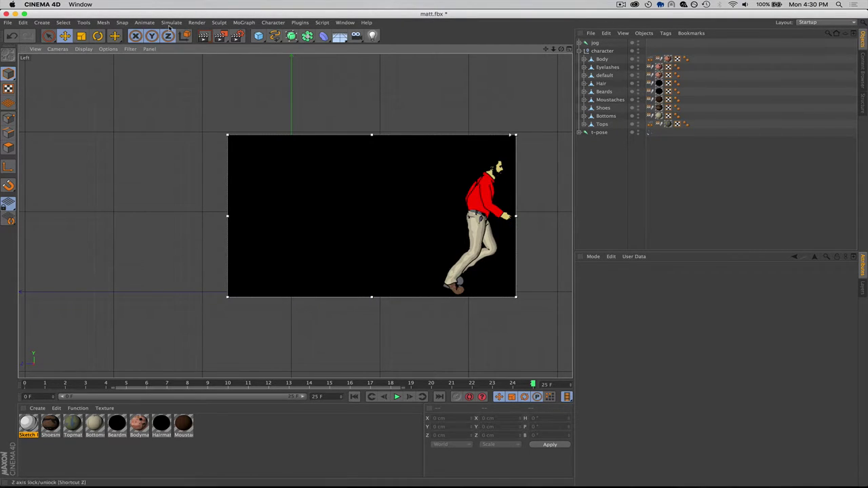
pyautogui.click(196, 23)
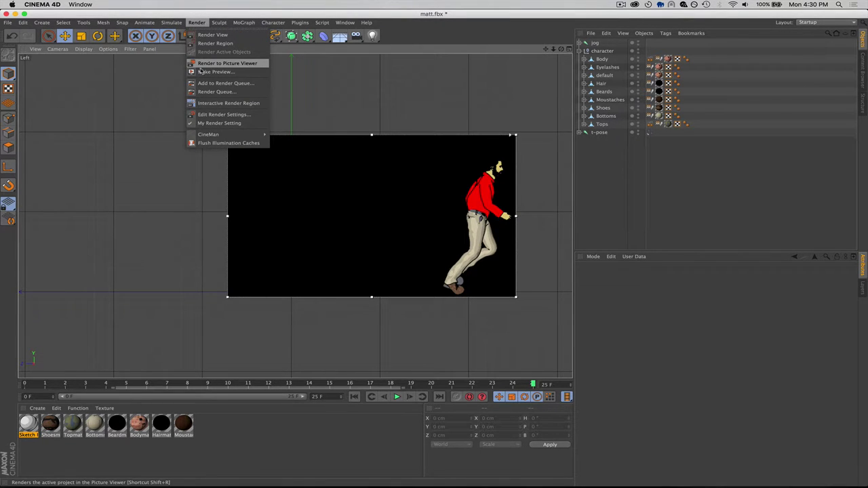
pyautogui.click(171, 93)
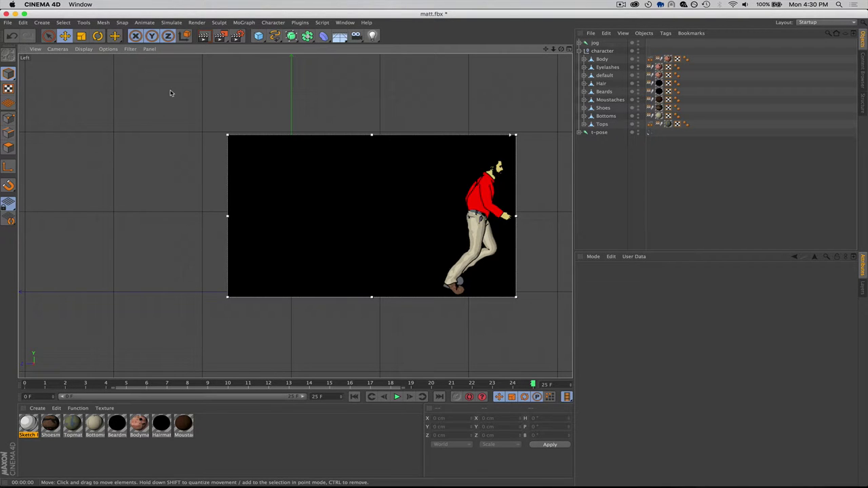
# - Close matt.fbx with Don't Save and bring up the app switcher
pyautogui.press('super+F4')
pyautogui.click(415, 166)
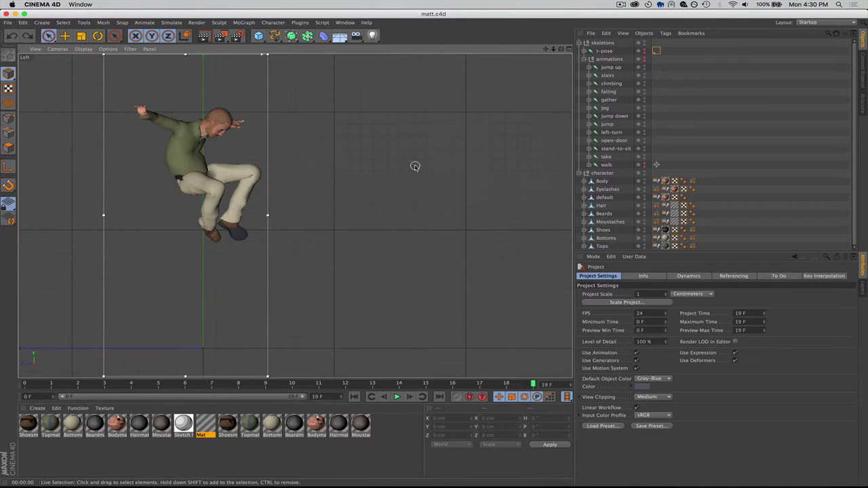
pyautogui.press('super+Tab')
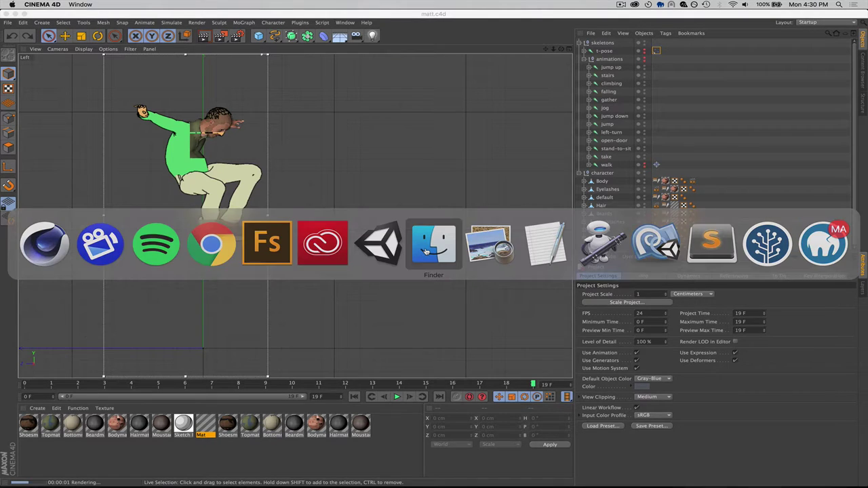
# - Quick Look through the matt-jump-0 to matt-jump-11 frames in the jog folder
pyautogui.click(425, 251)
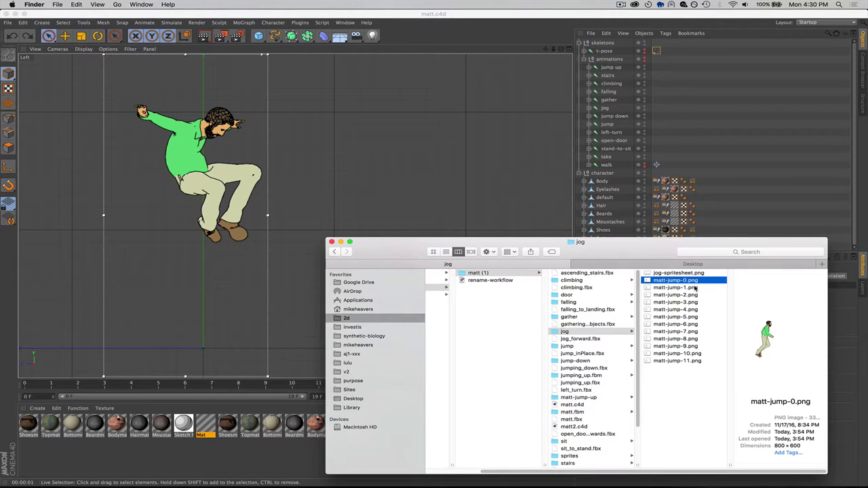
pyautogui.press('space')
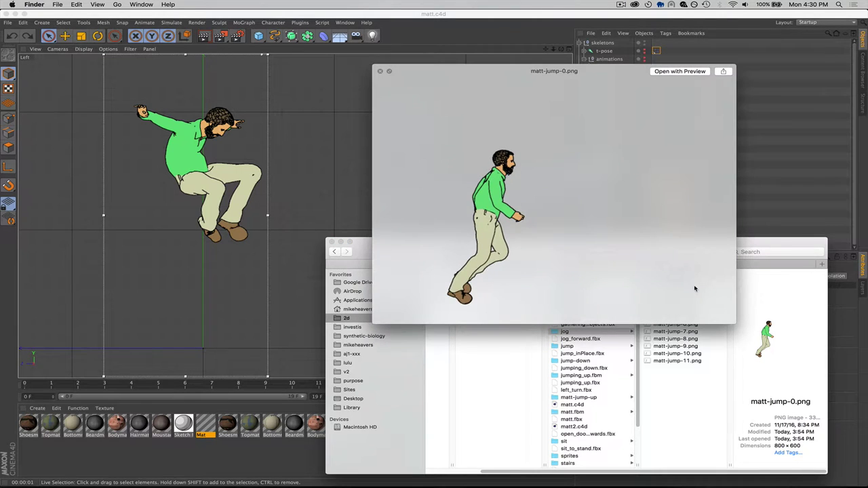
pyautogui.press('Down')
pyautogui.press('Down')
pyautogui.press('Down')
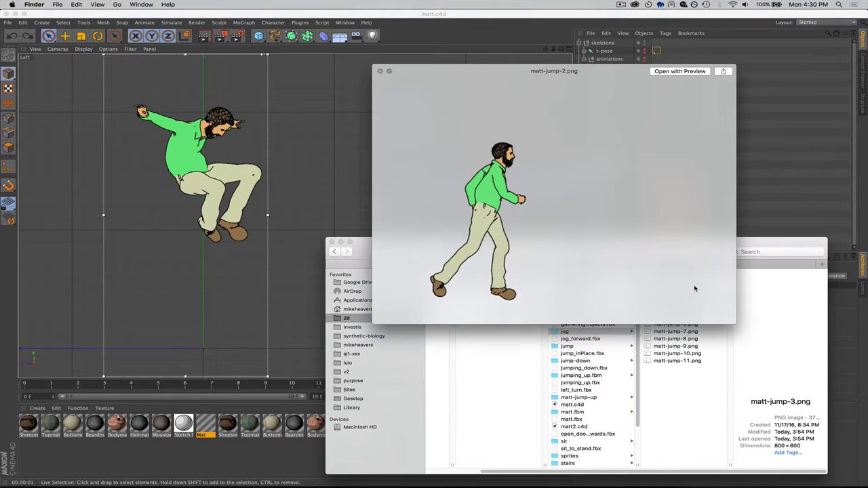
pyautogui.press('Up')
pyautogui.press('Up')
pyautogui.press('Up')
pyautogui.press('Down')
pyautogui.press('Down')
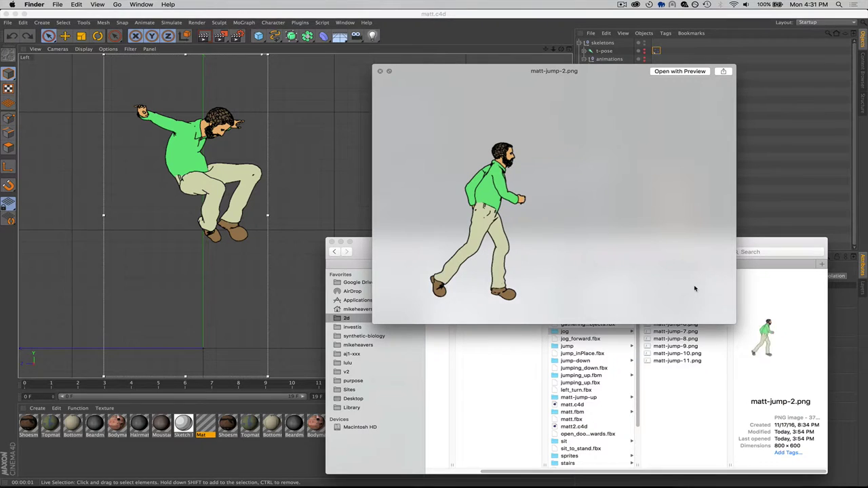
pyautogui.press('Down')
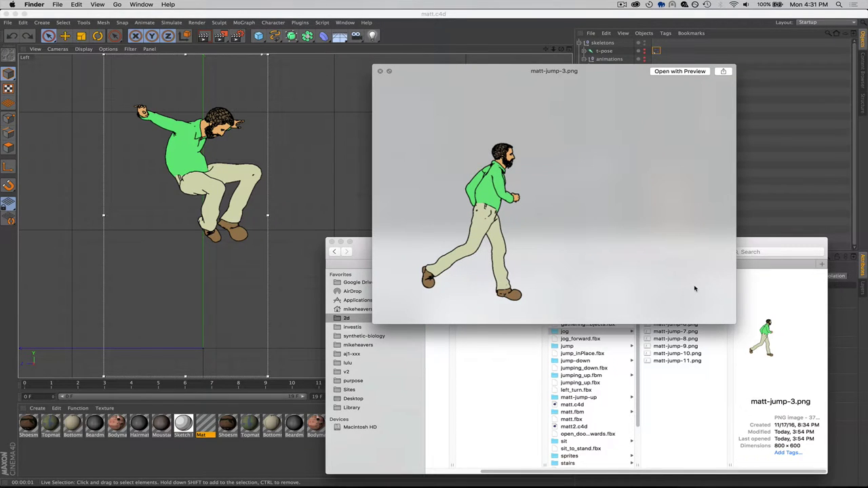
pyautogui.press('Down')
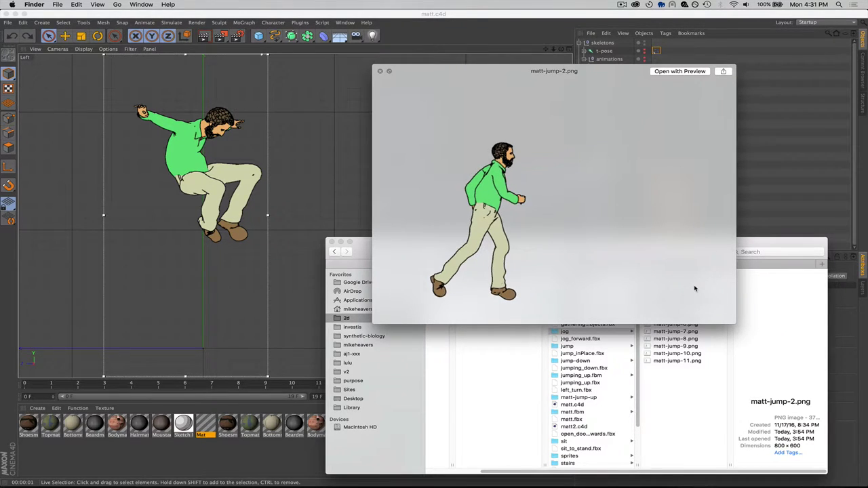
pyautogui.press('Up')
pyautogui.press('Down')
pyautogui.press('Down')
pyautogui.press('Down')
pyautogui.press('Down')
pyautogui.press('Down')
pyautogui.press('Down')
pyautogui.press('Down')
pyautogui.press('Down')
pyautogui.press('space')
pyautogui.press('Up')
pyautogui.press('Up')
pyautogui.press('Up')
pyautogui.press('Up')
pyautogui.press('Up')
pyautogui.press('Up')
pyautogui.press('Up')
pyautogui.press('Up')
pyautogui.press('Up')
pyautogui.press('Up')
pyautogui.press('Up')
pyautogui.press('Down')
pyautogui.press('space')
pyautogui.press('Down')
pyautogui.press('Down')
pyautogui.press('space')
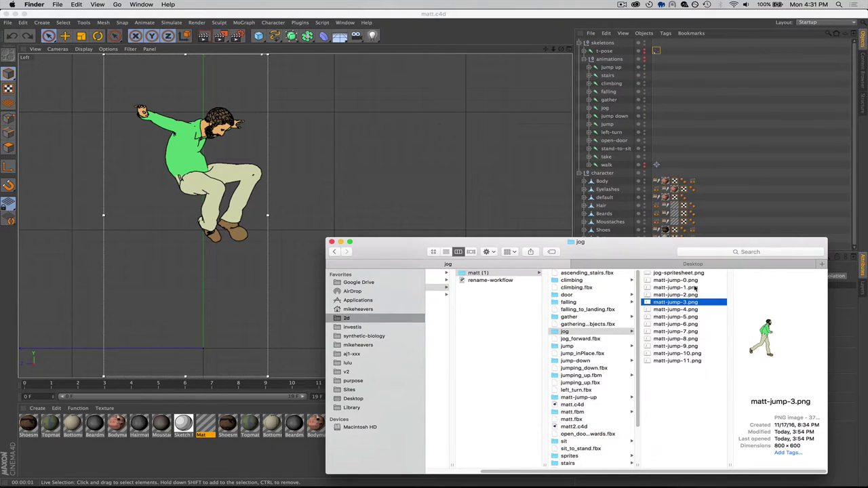
# - Quick Look jog-spritesheet.png, then bring up the app switcher
pyautogui.click(690, 280)
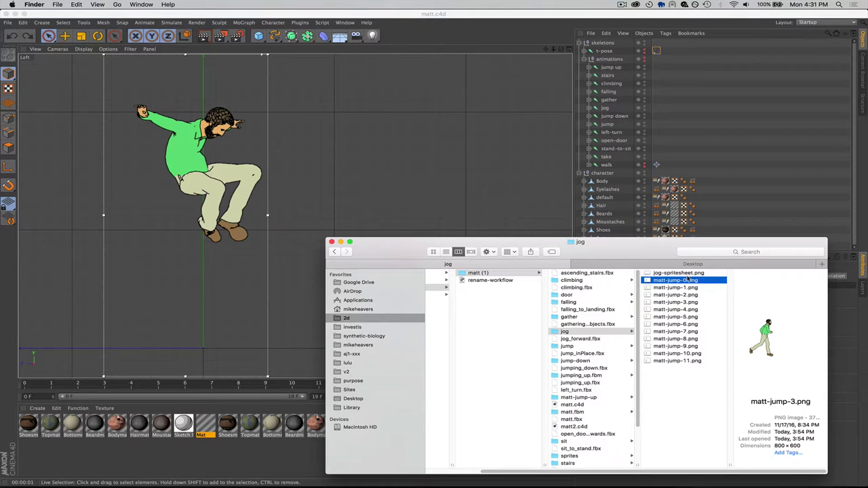
pyautogui.click(685, 274)
pyautogui.press('space')
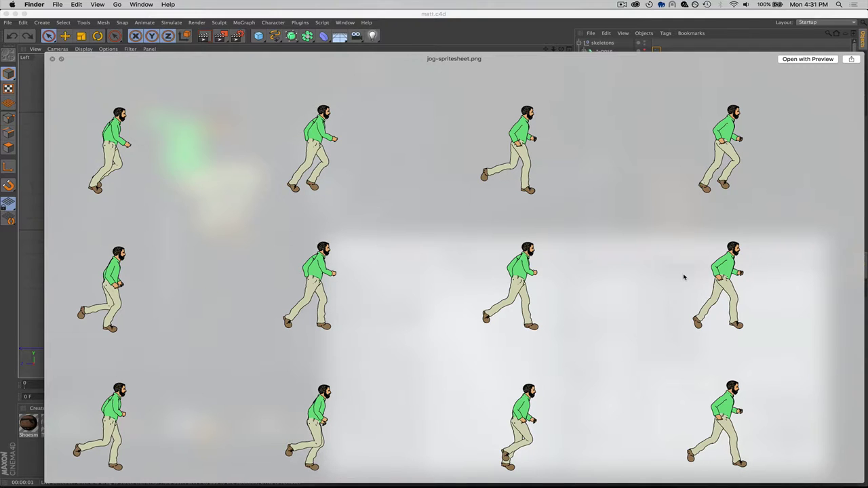
pyautogui.press('space')
pyautogui.press('super+Tab')
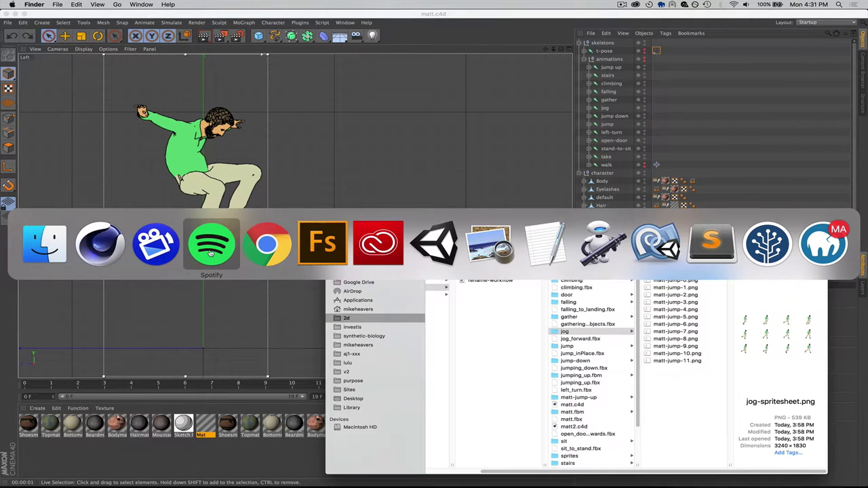
# - Switch to the Stitches page in Chrome and clear the previous sprites from the canvas
pyautogui.click(248, 242)
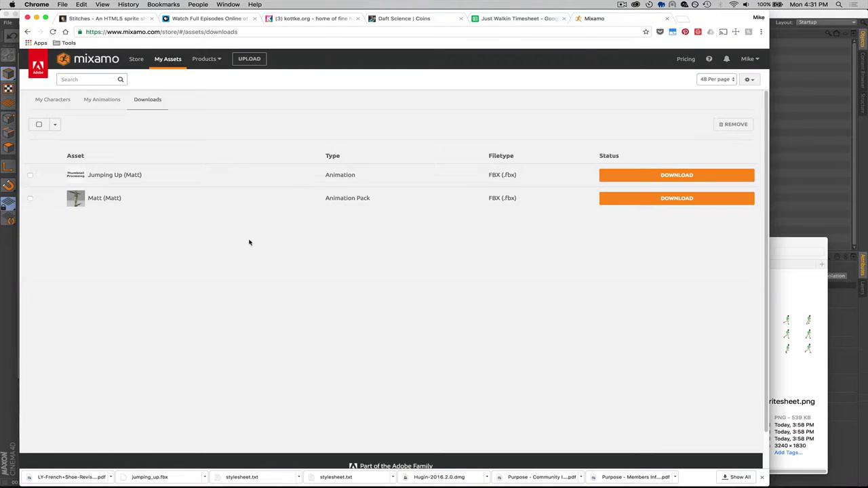
pyautogui.click(78, 15)
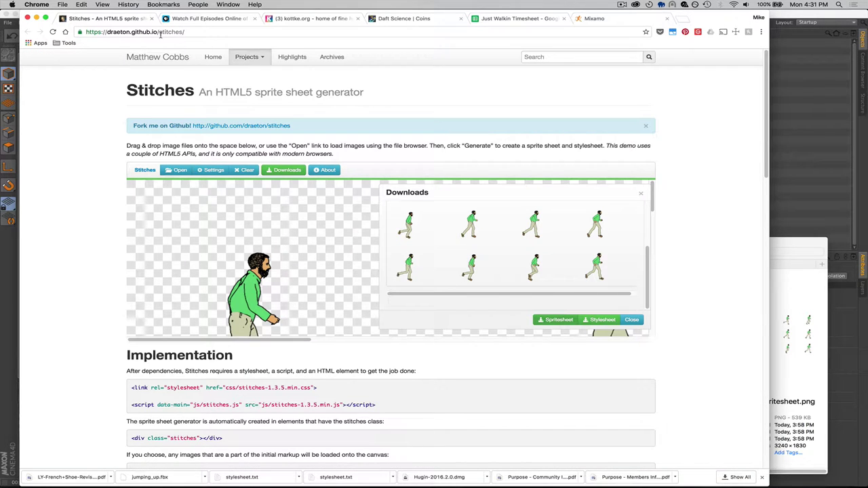
pyautogui.click(245, 170)
pyautogui.click(178, 170)
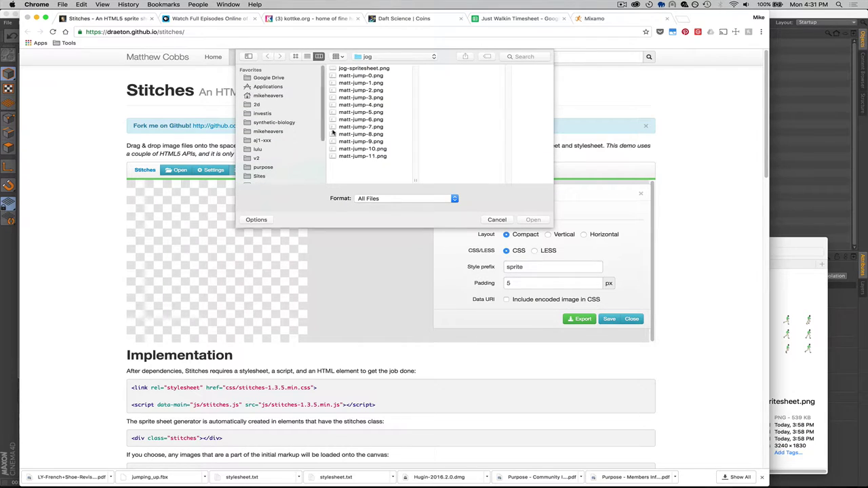
pyautogui.click(346, 76)
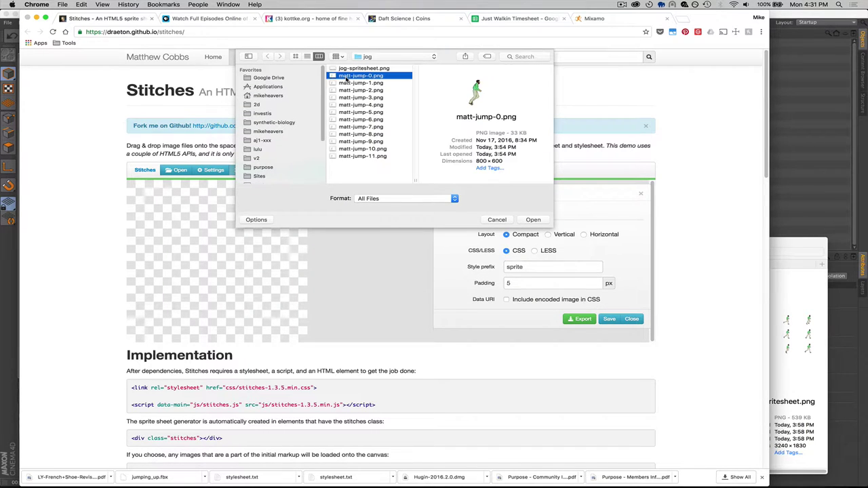
pyautogui.keyDown('shift'); pyautogui.click(349, 156); pyautogui.keyUp('shift')
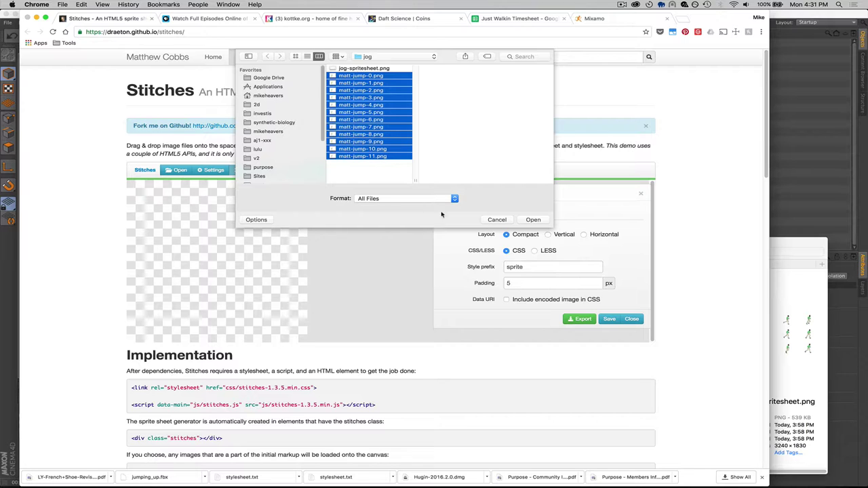
pyautogui.click(497, 220)
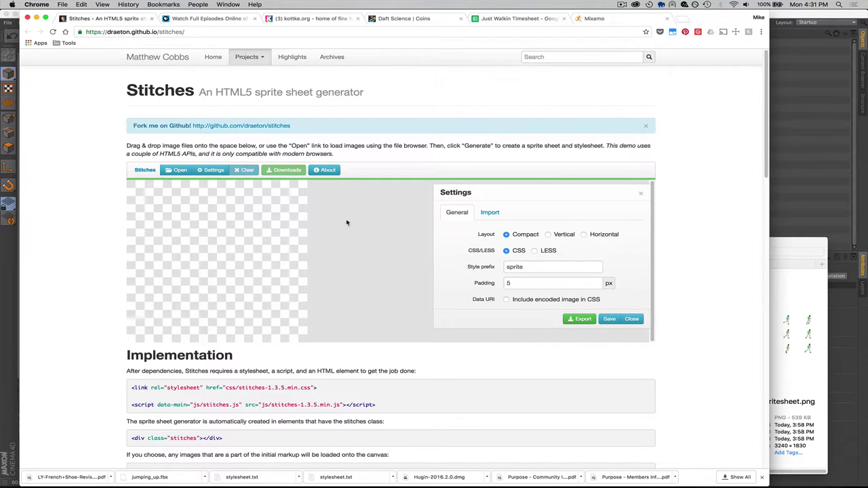
# - Reopen the file picker and select matt-jump-0.png through matt-jump-11.png
pyautogui.click(184, 171)
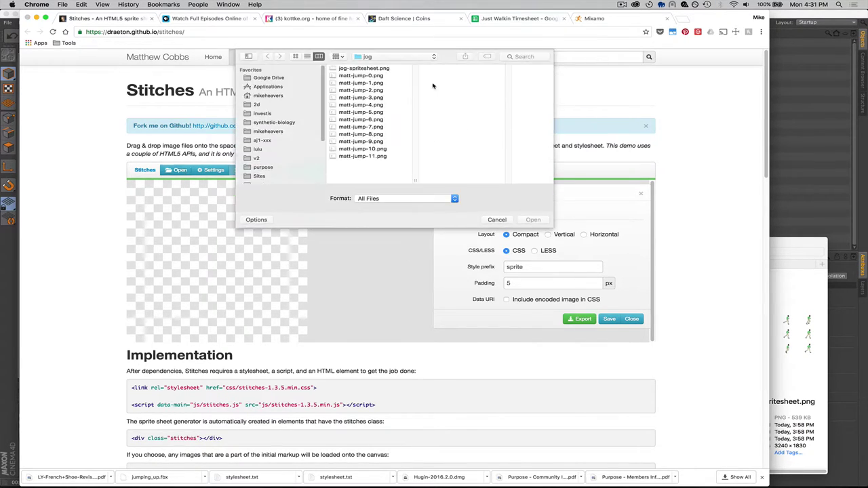
pyautogui.click(368, 76)
pyautogui.keyDown('shift'); pyautogui.click(360, 156); pyautogui.keyUp('shift')
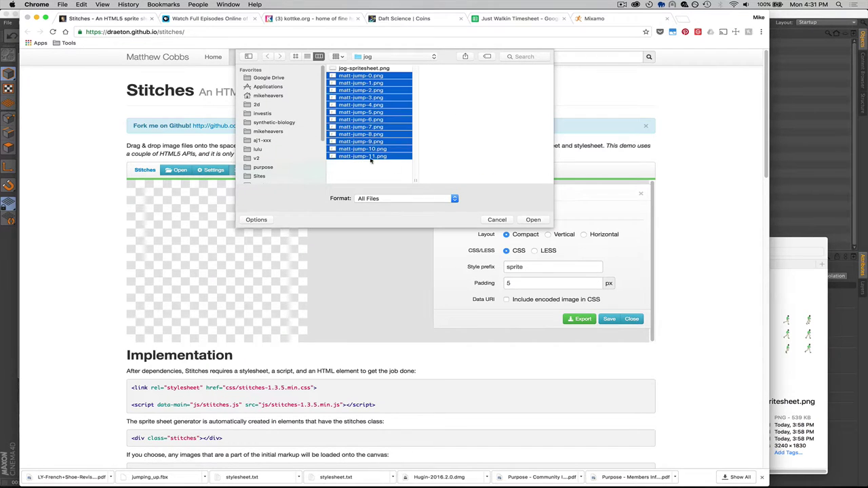
# - Load the twelve frames onto the canvas and check the positions of matt-jump-0 and matt-jump-1
pyautogui.click(533, 220)
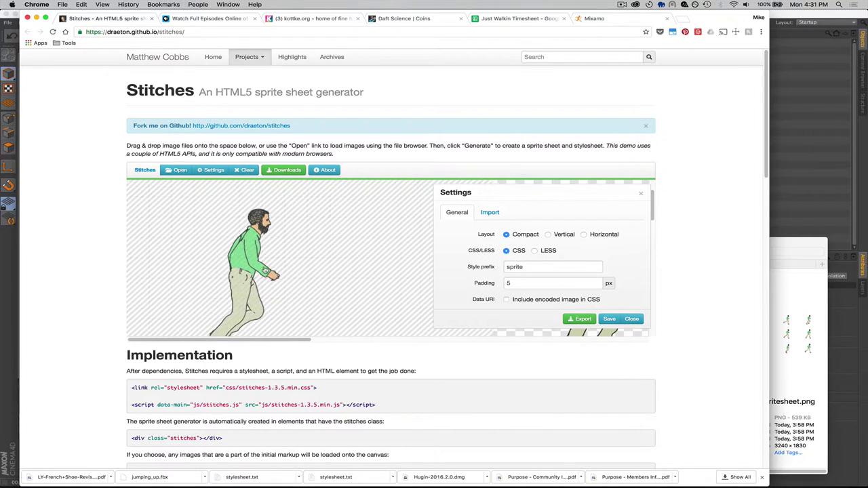
pyautogui.click(258, 276)
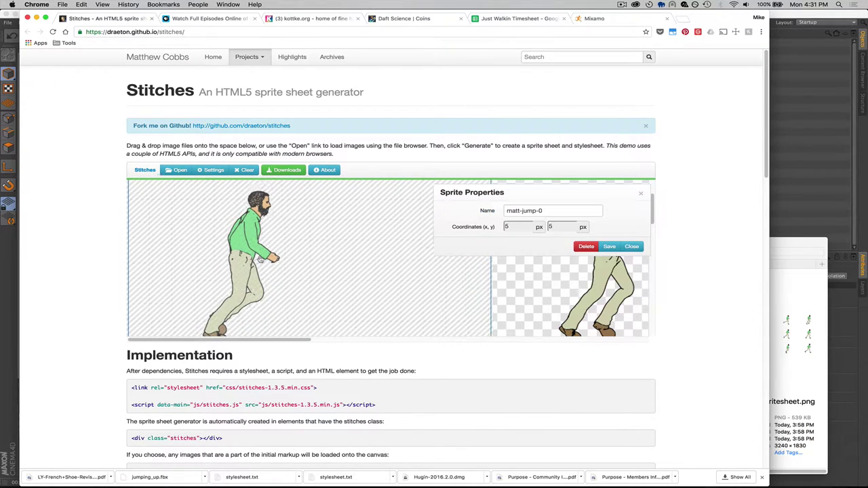
pyautogui.moveTo(267, 341); pyautogui.dragTo(323, 340)
pyautogui.click(319, 336)
pyautogui.click(237, 267)
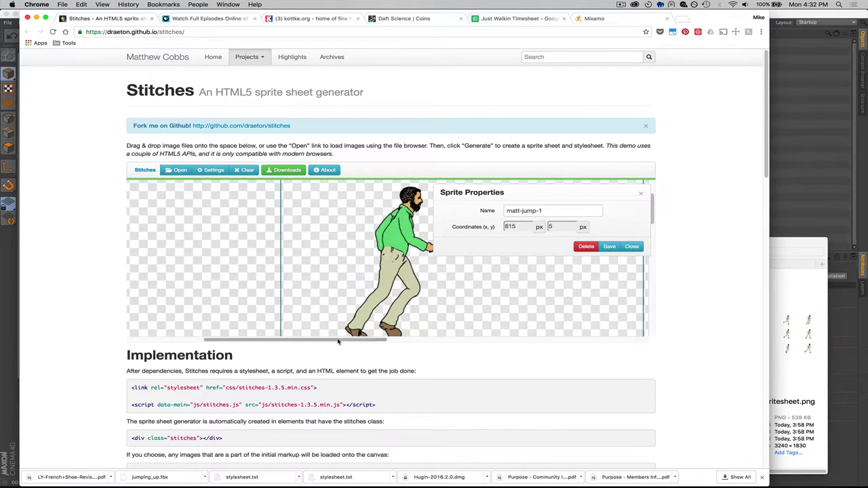
pyautogui.moveTo(338, 341); pyautogui.dragTo(553, 335)
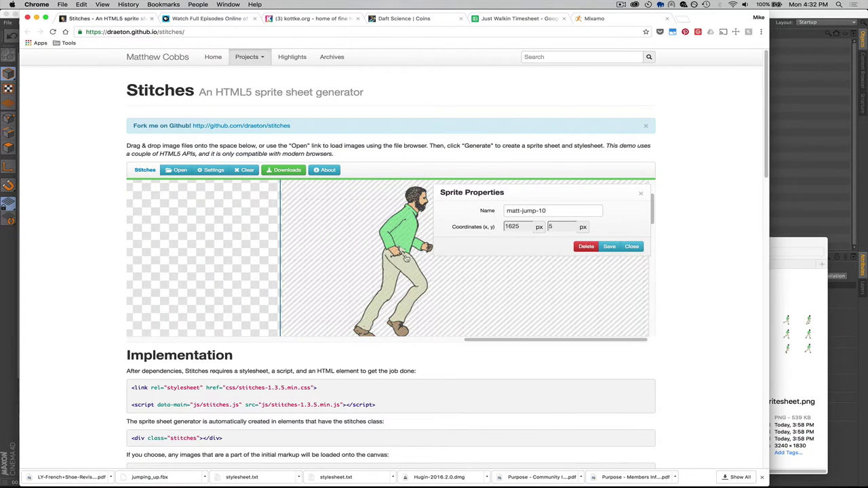
# - Check the coordinates of sprites matt-jump-7, matt-jump-11, matt-jump-5 and matt-jump-6
pyautogui.click(473, 328)
pyautogui.moveTo(492, 341); pyautogui.dragTo(228, 345)
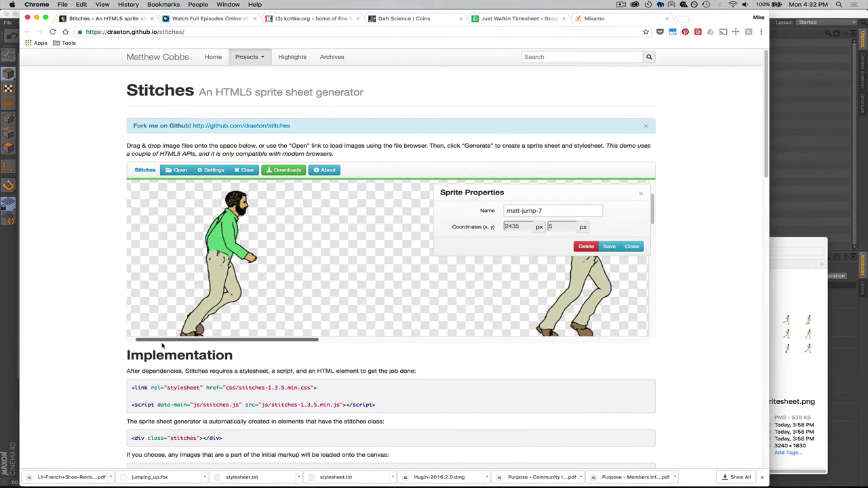
pyautogui.click(202, 272)
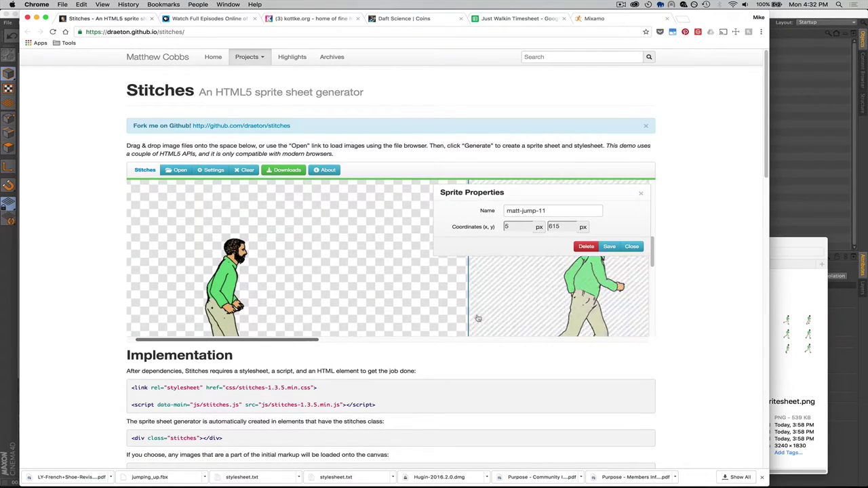
pyautogui.scroll(-5, 342, 301)
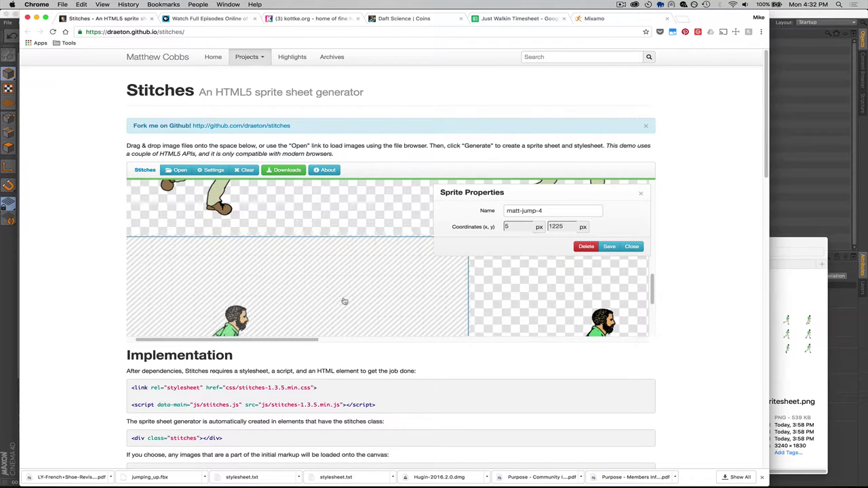
pyautogui.click(570, 305)
pyautogui.hscroll(5, 285, 325)
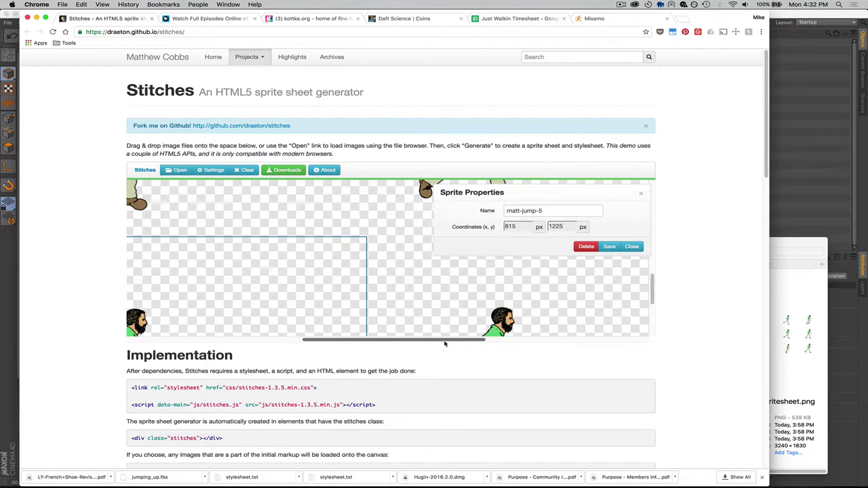
pyautogui.click(459, 284)
pyautogui.moveTo(448, 347); pyautogui.dragTo(566, 335)
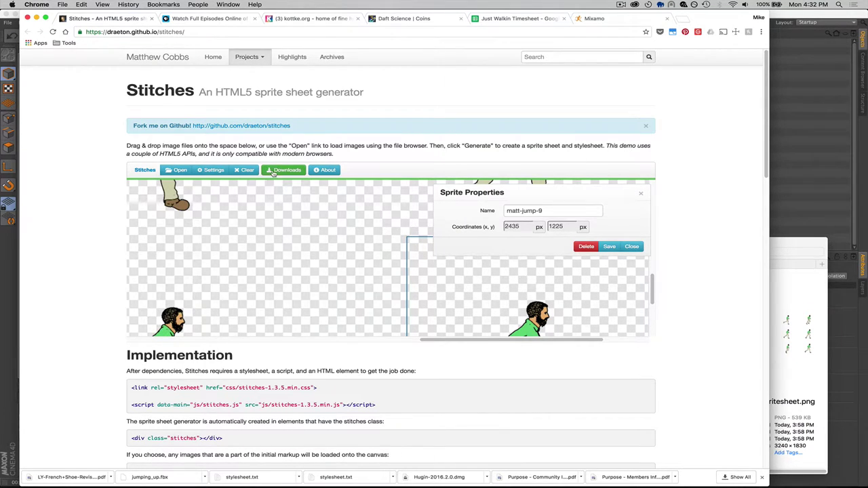
# - Show the Downloads panel for the generated jog sprite sheet, then bring up the app switcher
pyautogui.click(274, 172)
pyautogui.scroll(-2, 559, 250)
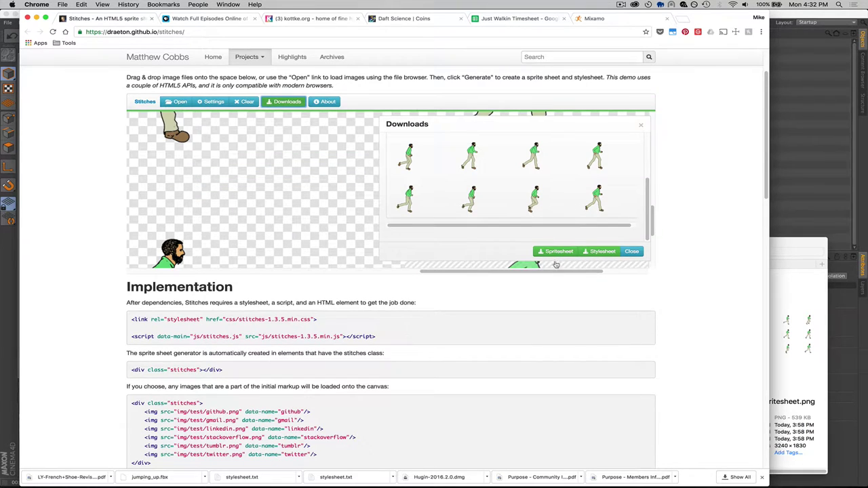
pyautogui.press('super+Tab')
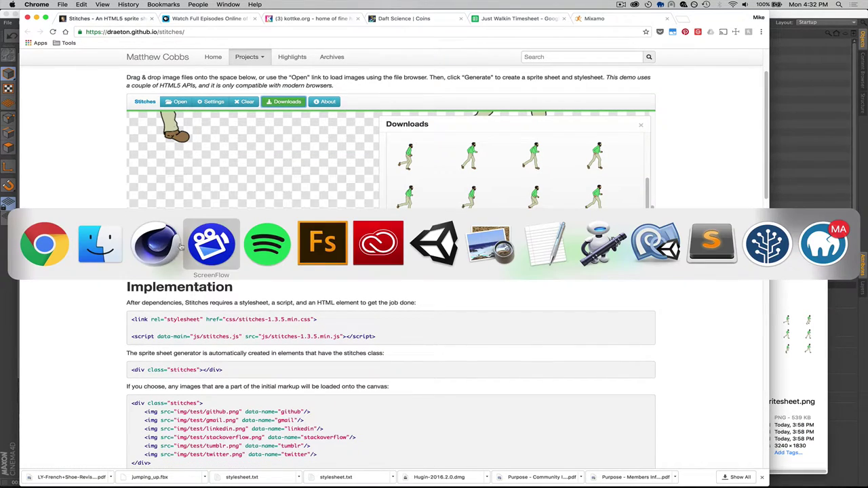
# - Set jog-spritesheet's Sprite Mode to Multiple and open it in the Sprite Editor
pyautogui.click(410, 255)
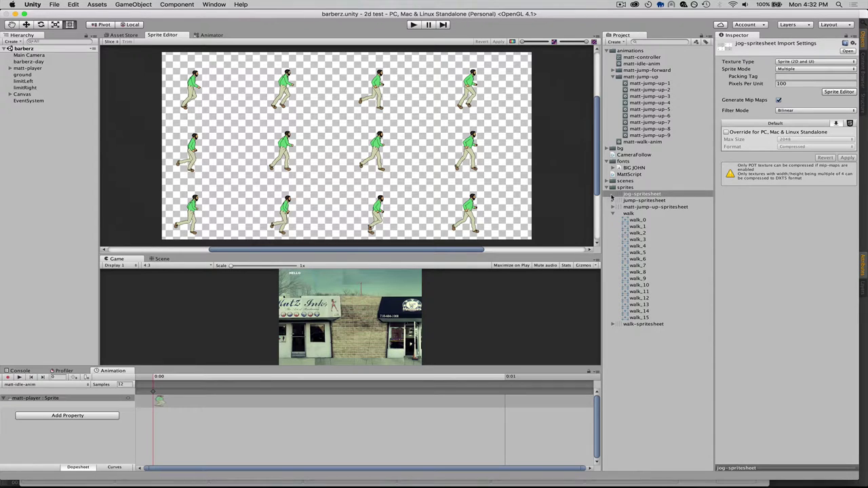
pyautogui.click(633, 196)
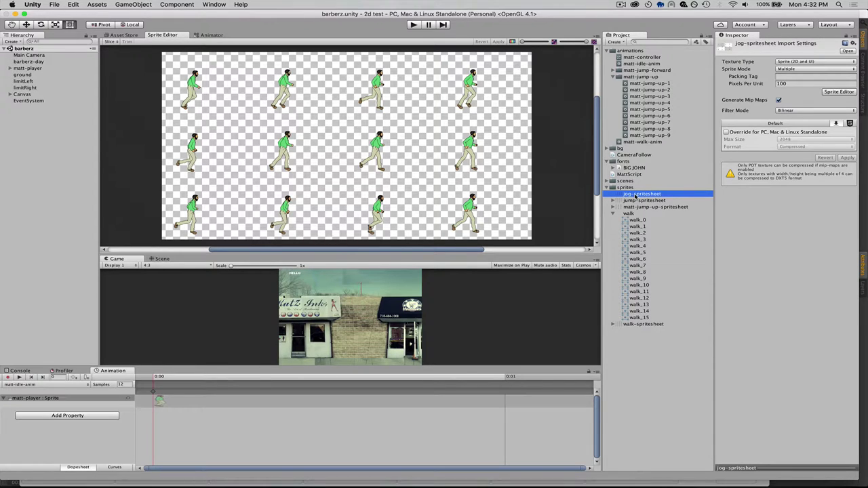
pyautogui.click(786, 70)
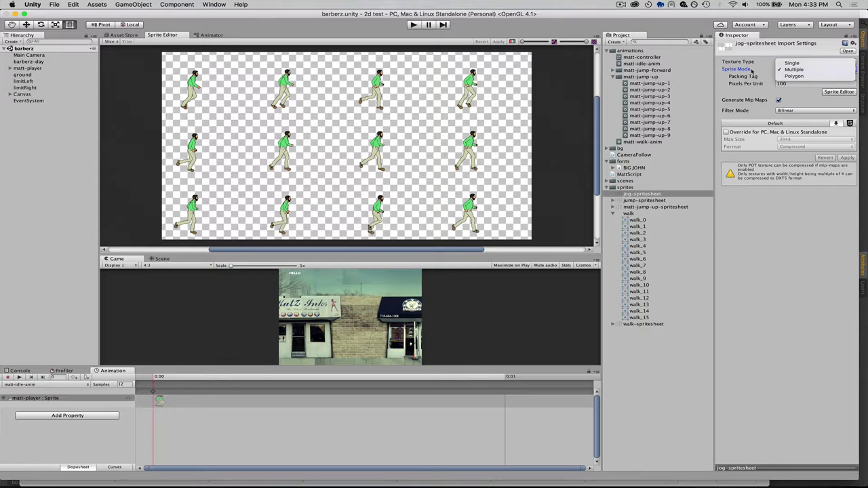
pyautogui.click(794, 70)
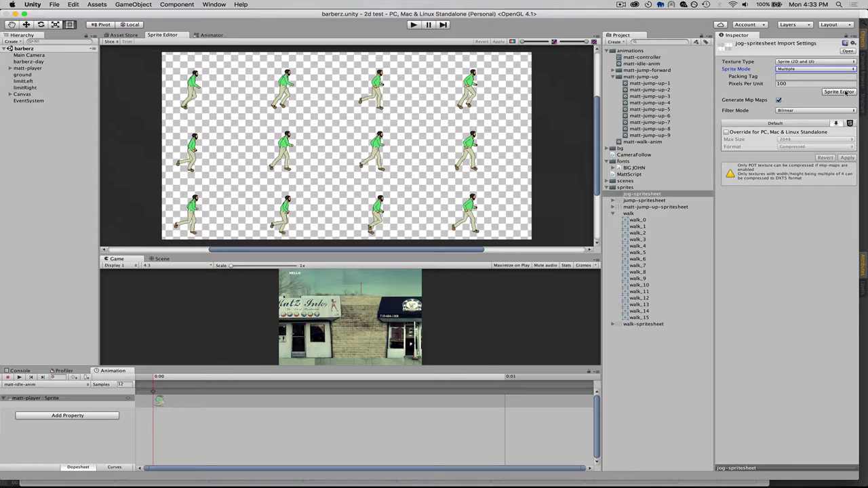
pyautogui.click(845, 93)
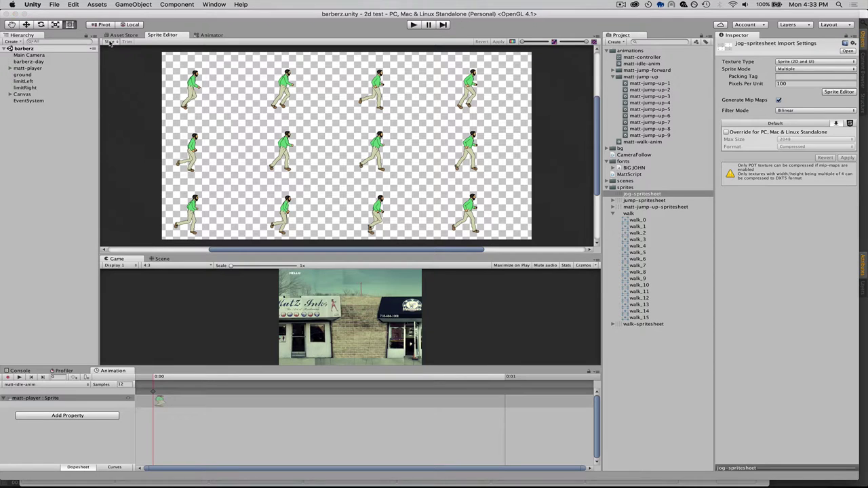
# - Try Grid By Cell Count slicing with 4 columns and 4 rows
pyautogui.click(110, 42)
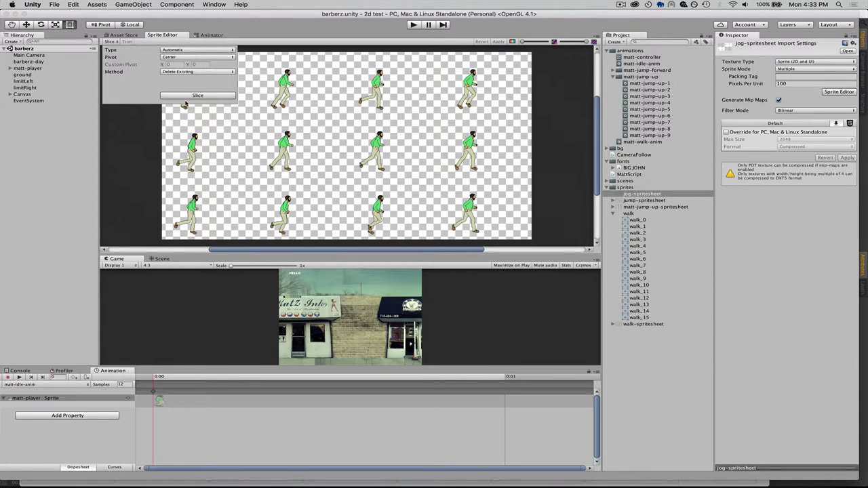
pyautogui.click(179, 50)
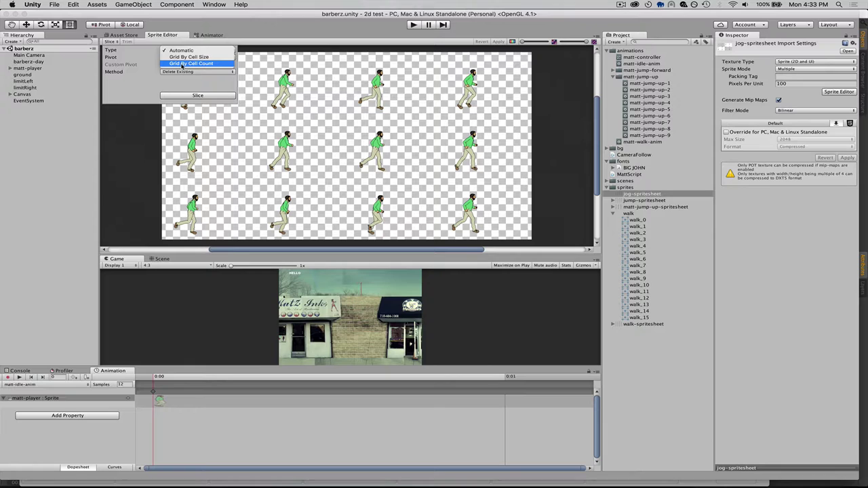
pyautogui.click(181, 63)
pyautogui.click(179, 57)
pyautogui.write('4')
pyautogui.press('Tab')
pyautogui.write('4')
pyautogui.press('Tab')
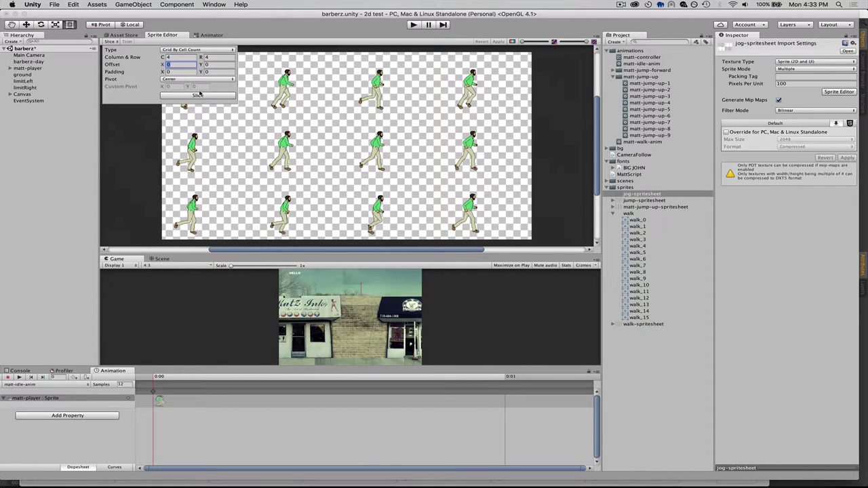
# - Try Grid By Cell Size, then switch to Automatic and slice the sheet
pyautogui.click(185, 50)
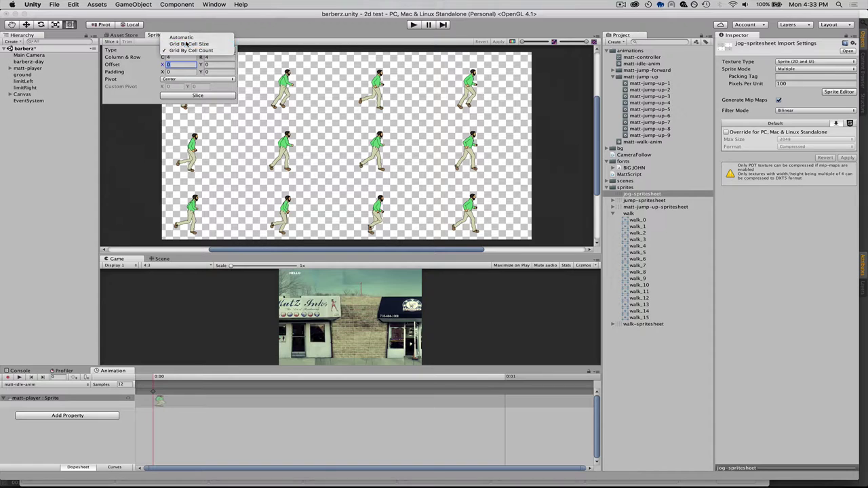
pyautogui.click(187, 44)
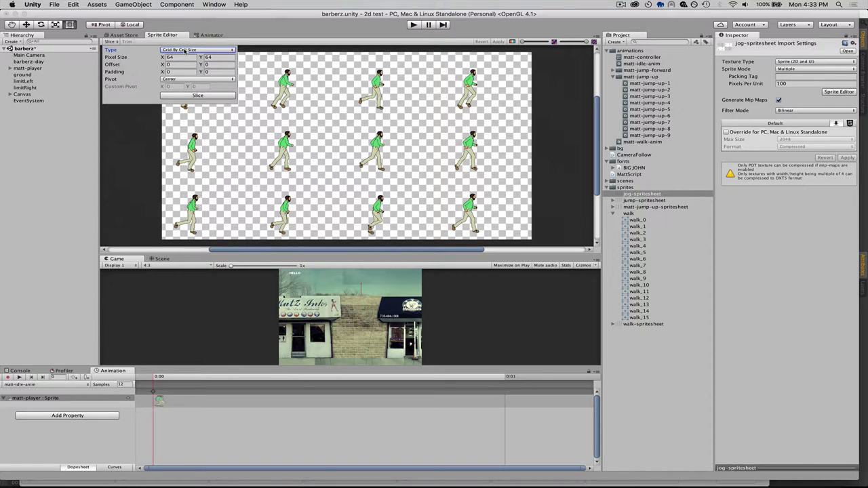
pyautogui.click(183, 50)
pyautogui.click(184, 43)
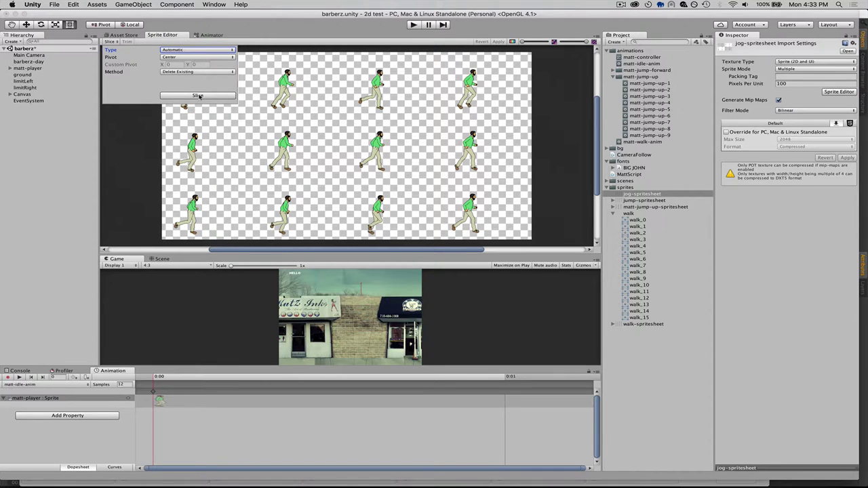
pyautogui.click(198, 95)
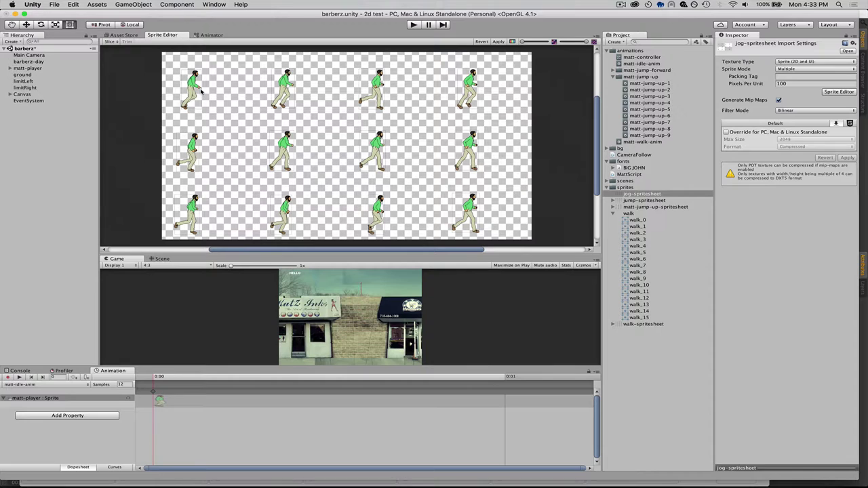
# - Inspect the sliced top-row jog frames one by one, then clear the selection
pyautogui.click(196, 88)
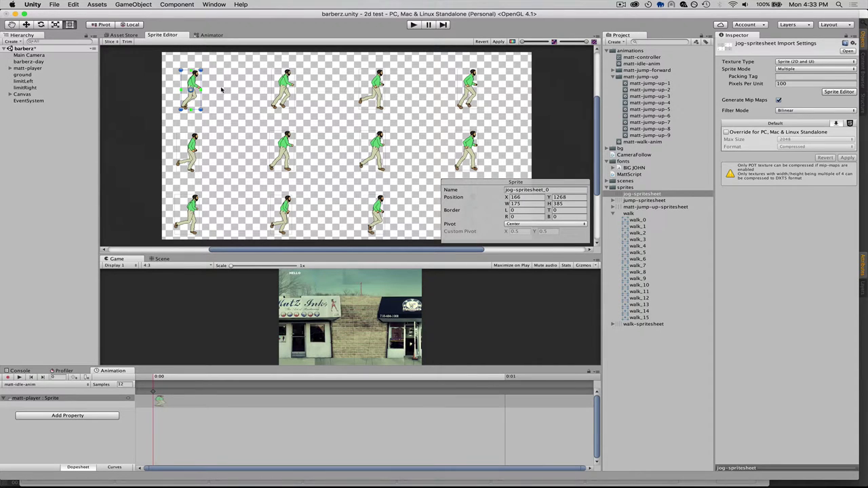
pyautogui.click(221, 89)
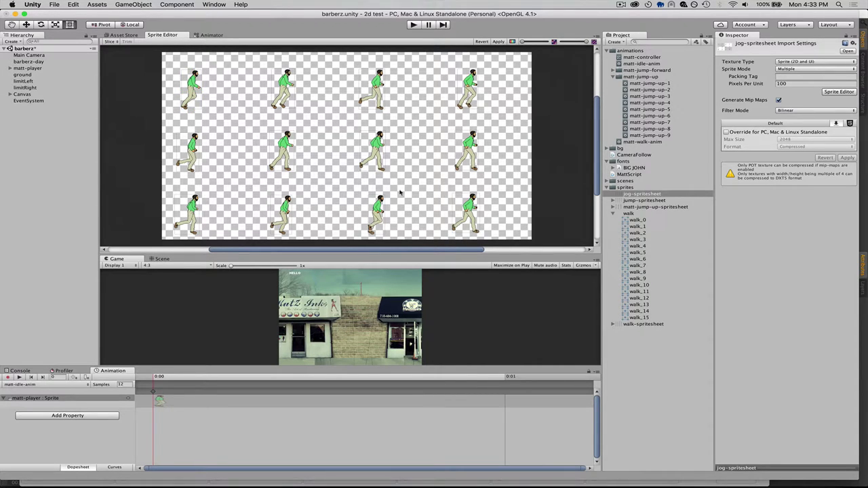
pyautogui.click(462, 88)
pyautogui.click(373, 96)
pyautogui.click(280, 90)
pyautogui.click(208, 109)
pyautogui.click(196, 101)
pyautogui.click(278, 95)
pyautogui.click(242, 94)
# - Switch to the TextEdit frame-order note and select its lines, such as 0,1,10,7 and 11
pyautogui.press('super+Tab')
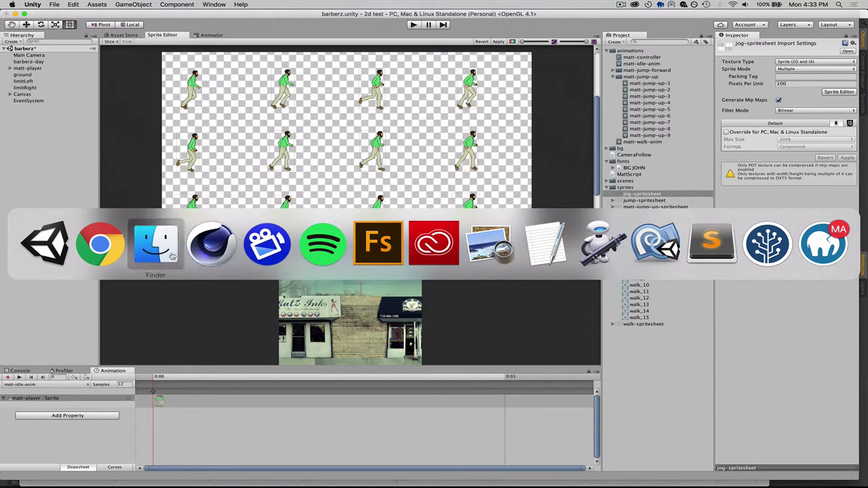
pyautogui.click(531, 248)
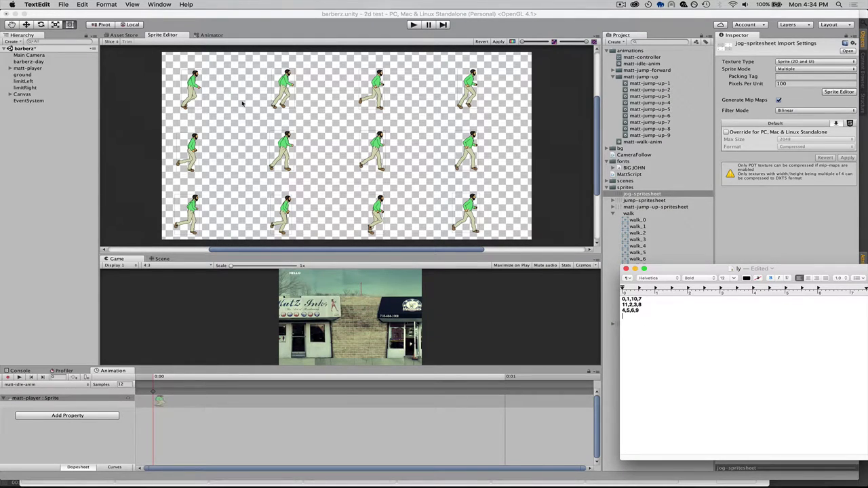
pyautogui.moveTo(649, 299); pyautogui.dragTo(619, 297)
pyautogui.click(623, 304)
pyautogui.doubleClick(624, 304)
# - Compare the first two jog frames against the frame-order note
pyautogui.click(187, 85)
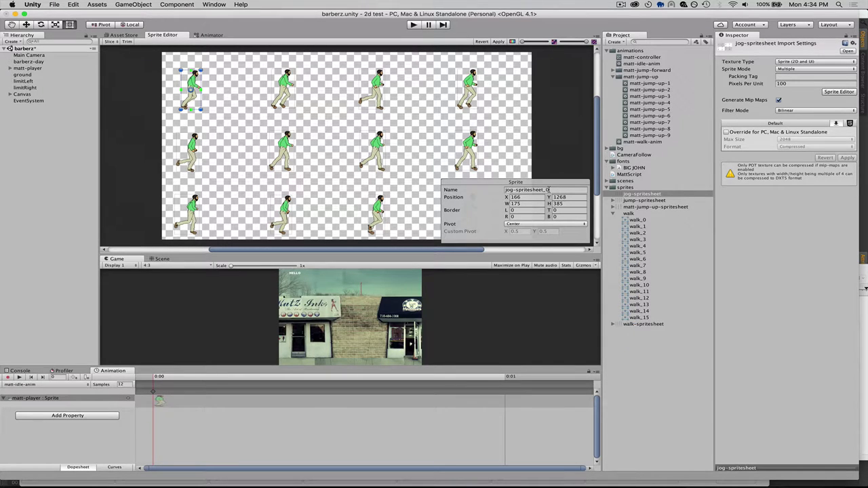
pyautogui.press('super+Tab')
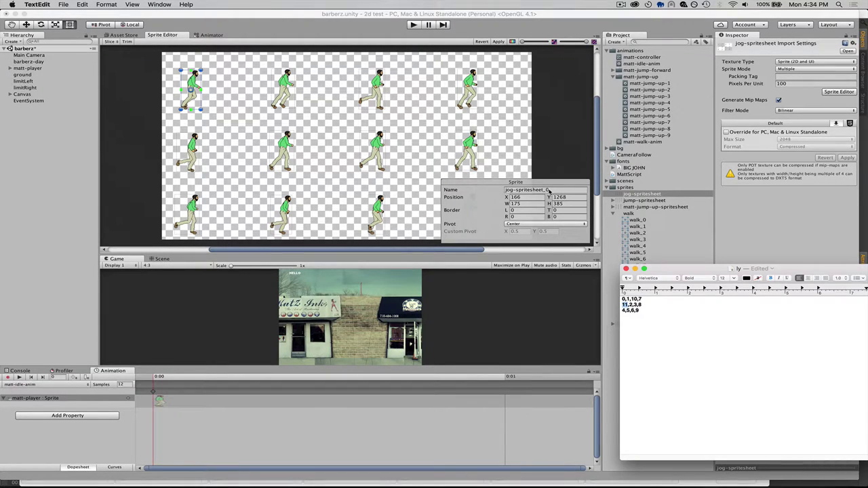
pyautogui.press('super+Tab')
pyautogui.click(292, 95)
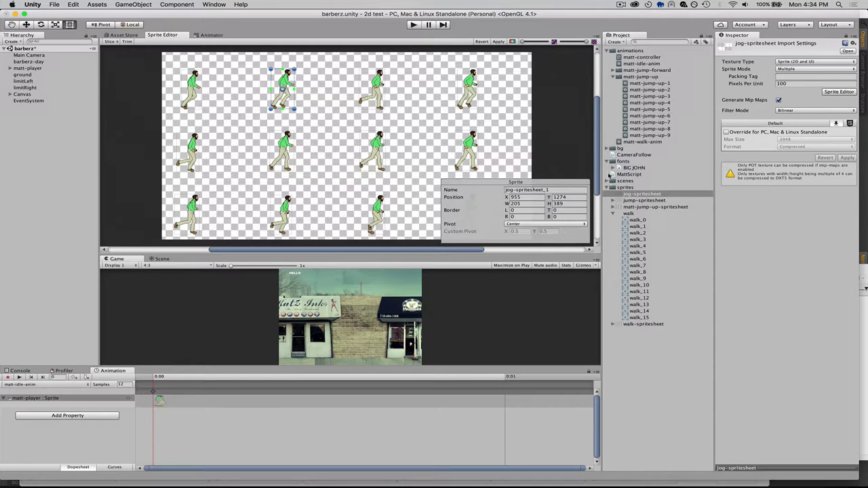
pyautogui.press('super+Tab')
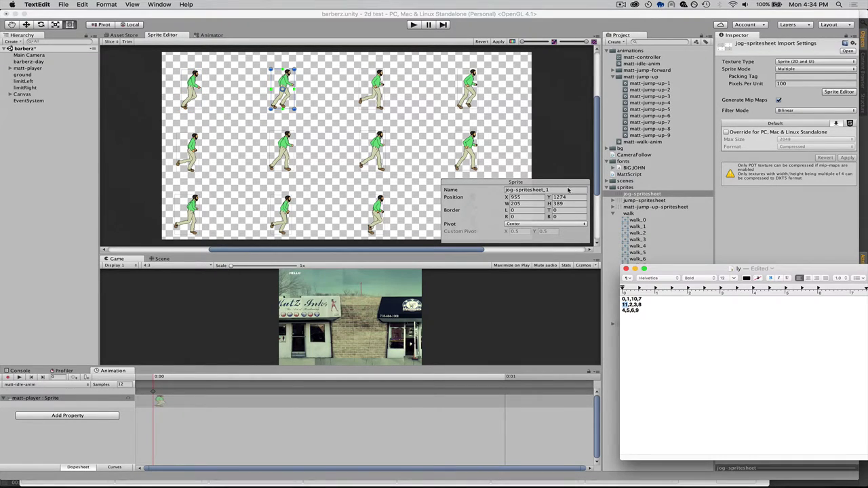
pyautogui.press('super+Tab')
# - Try renaming the third frame to jog-spritesheet_10, then revert it to jog-spritesheet_2
pyautogui.click(387, 93)
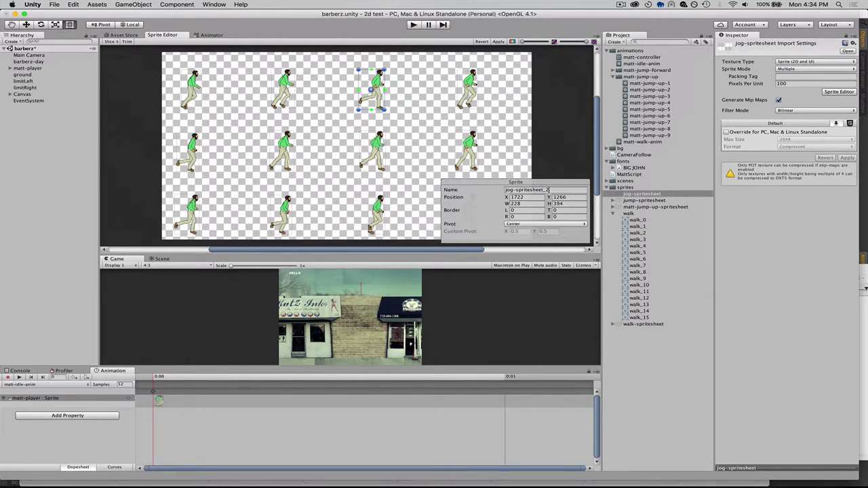
pyautogui.click(541, 189)
pyautogui.click(551, 190)
pyautogui.press('BackSpace')
pyautogui.write('10')
pyautogui.press('BackSpace')
pyautogui.press('BackSpace')
pyautogui.write('2')
pyautogui.click(543, 190)
pyautogui.click(549, 190)
pyautogui.press('BackSpace')
# - Check the Name fields of frames jog-spritesheet_3 through jog-spritesheet_6
pyautogui.click(475, 87)
pyautogui.click(547, 192)
pyautogui.click(546, 191)
pyautogui.click(548, 191)
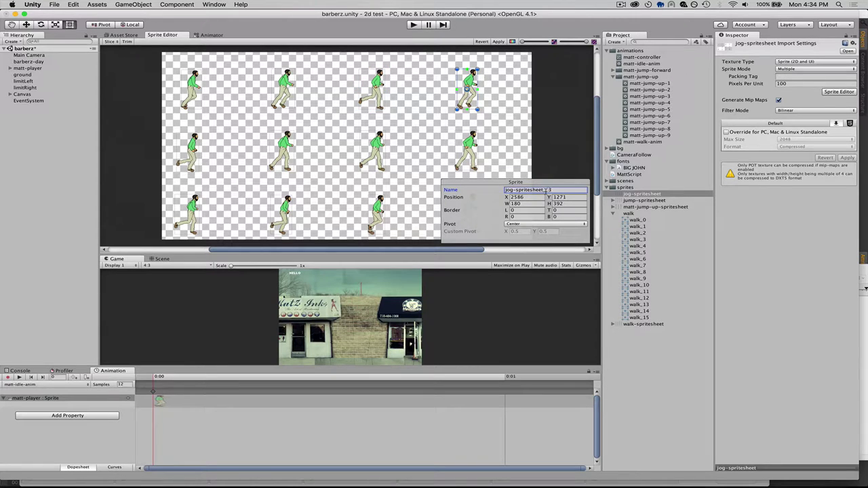
pyautogui.click(187, 153)
pyautogui.click(547, 190)
pyautogui.click(547, 190)
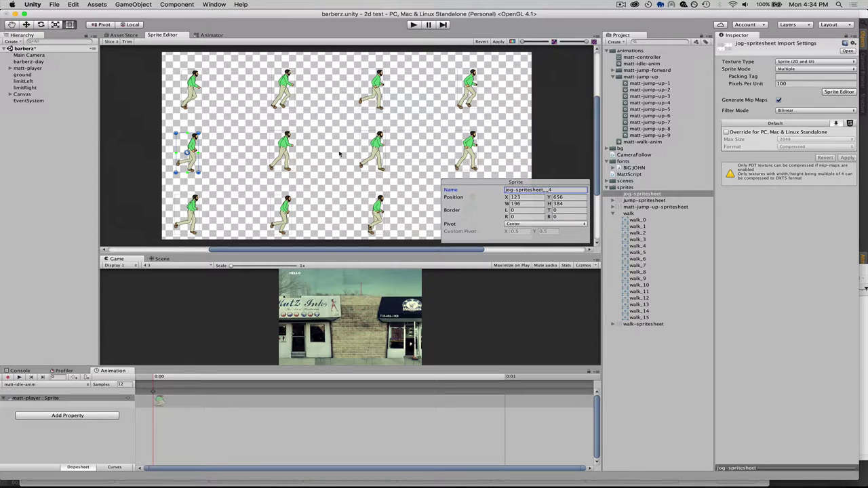
pyautogui.click(287, 150)
pyautogui.click(547, 190)
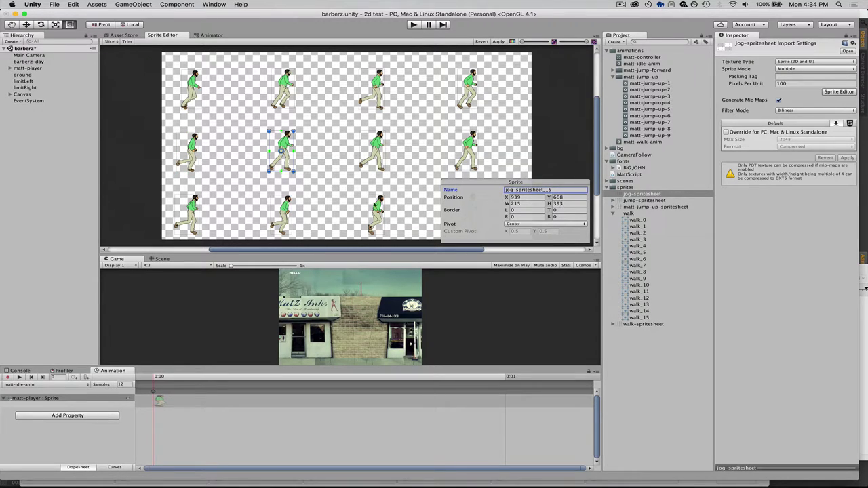
pyautogui.click(377, 162)
pyautogui.click(538, 190)
pyautogui.click(546, 190)
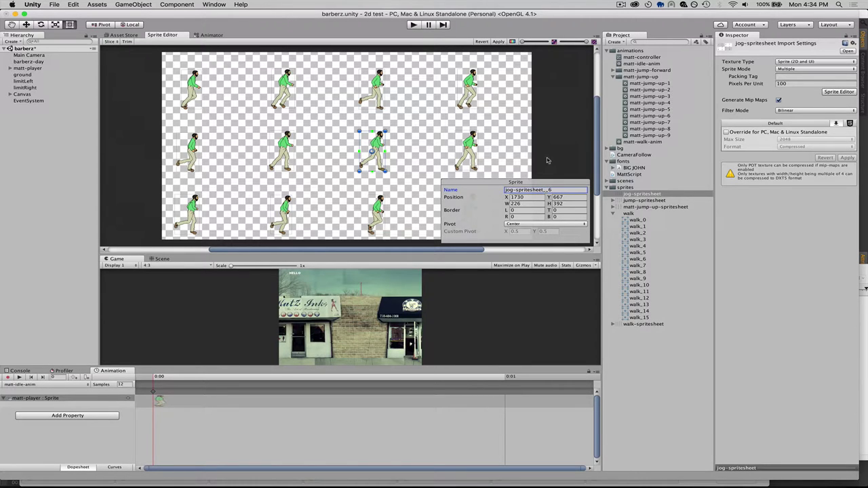
# - Check the Name fields of frames jog-spritesheet_7 through jog-spritesheet_11
pyautogui.click(471, 150)
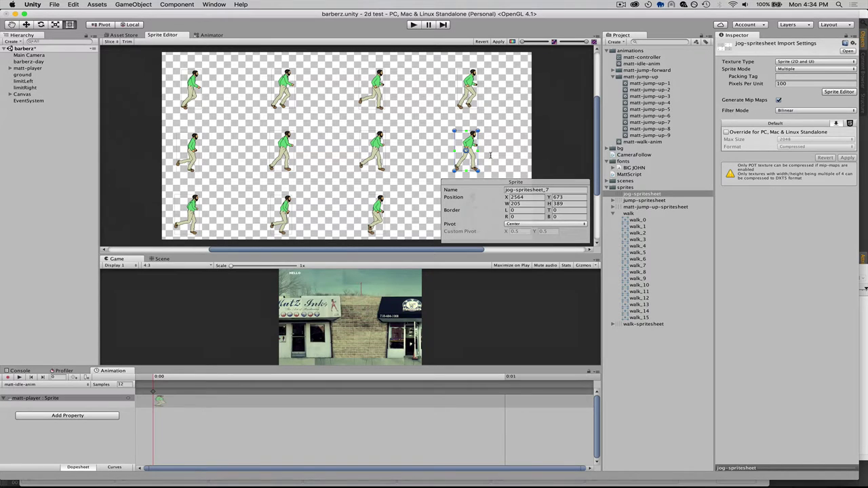
pyautogui.click(569, 190)
pyautogui.click(197, 209)
pyautogui.click(545, 191)
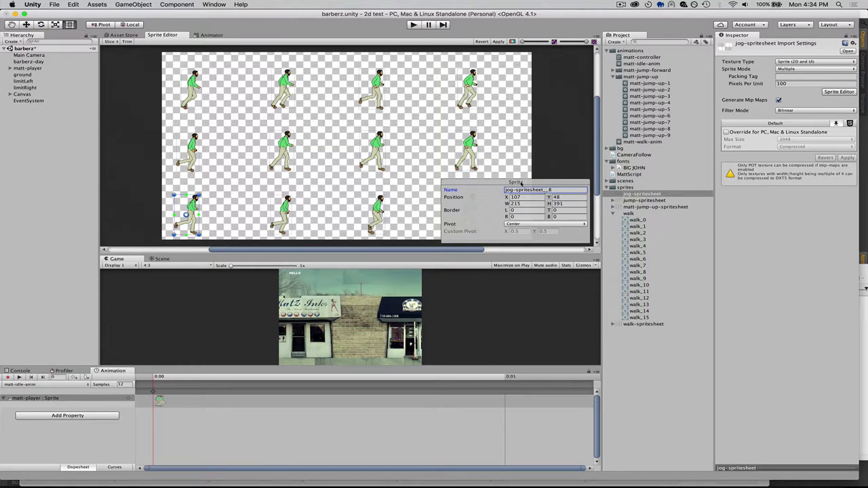
pyautogui.click(278, 219)
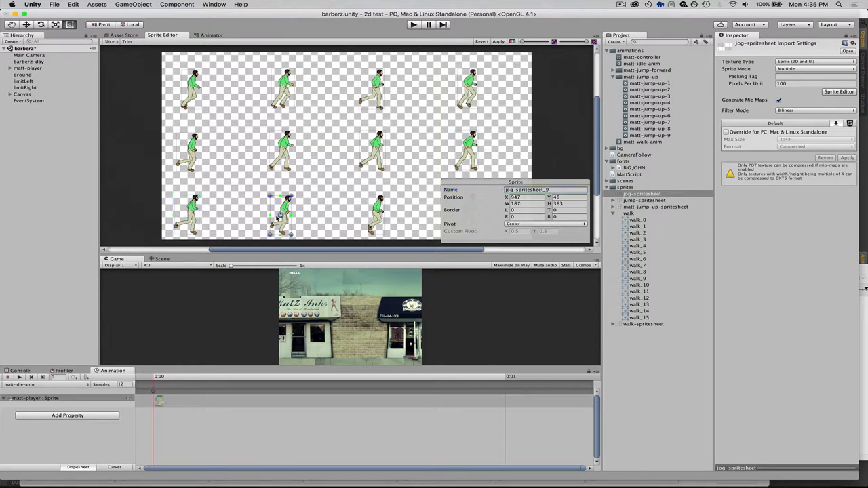
pyautogui.click(550, 190)
pyautogui.click(547, 190)
pyautogui.click(377, 215)
pyautogui.click(548, 190)
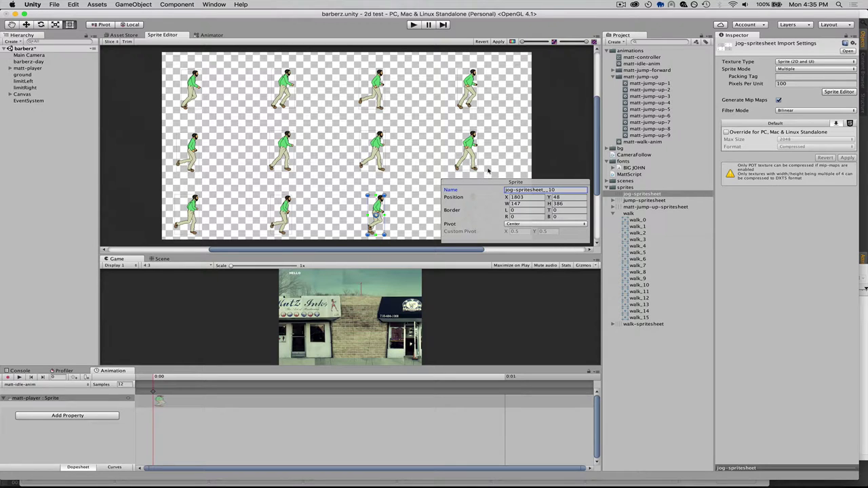
pyautogui.click(419, 215)
pyautogui.click(457, 214)
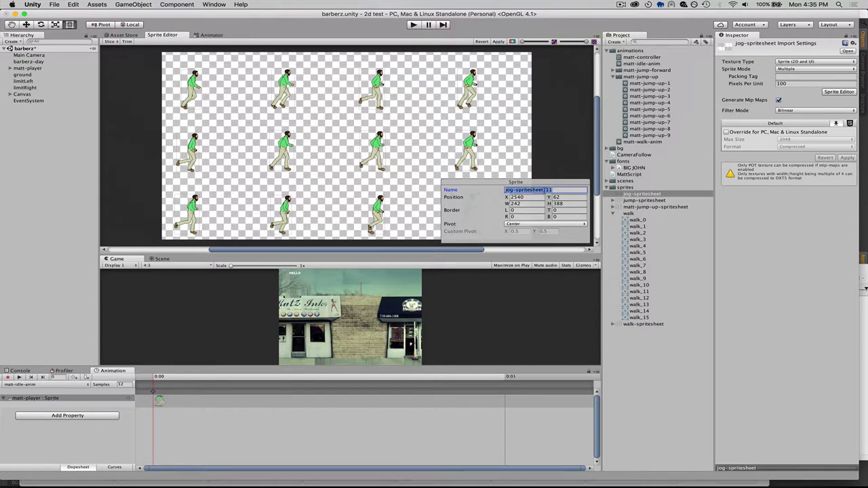
# - Renumber the top-row slices, giving the fourth frame the suffix 7
pyautogui.click(547, 190)
pyautogui.click(370, 95)
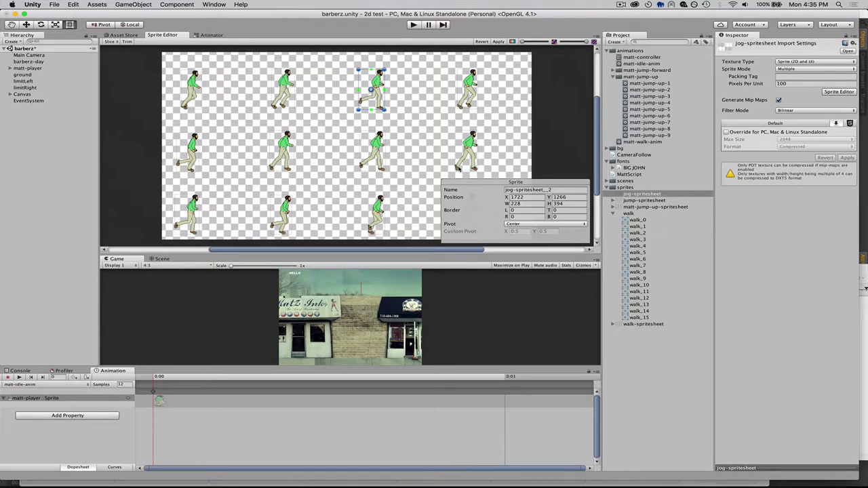
pyautogui.click(553, 190)
pyautogui.click(552, 191)
pyautogui.press('BackSpace')
pyautogui.click(470, 88)
pyautogui.click(560, 190)
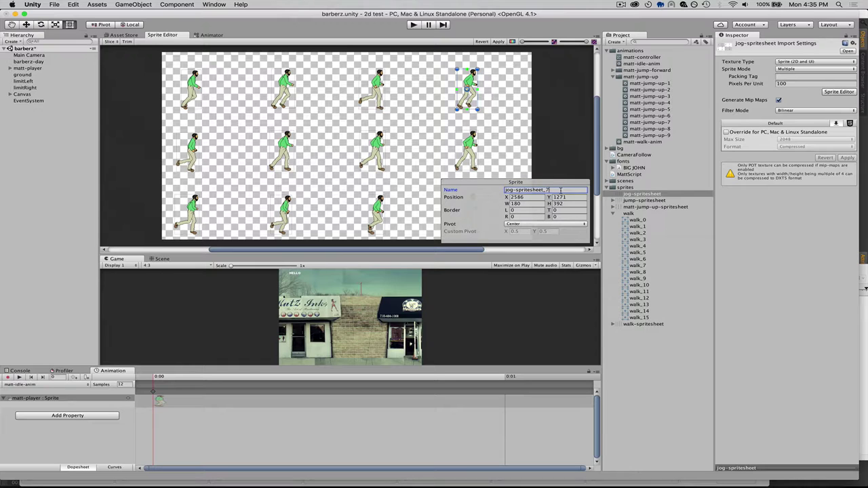
pyautogui.write('7')
# - Check the first two middle-row slice names against the frame-order note
pyautogui.click(182, 150)
pyautogui.press('super+Tab')
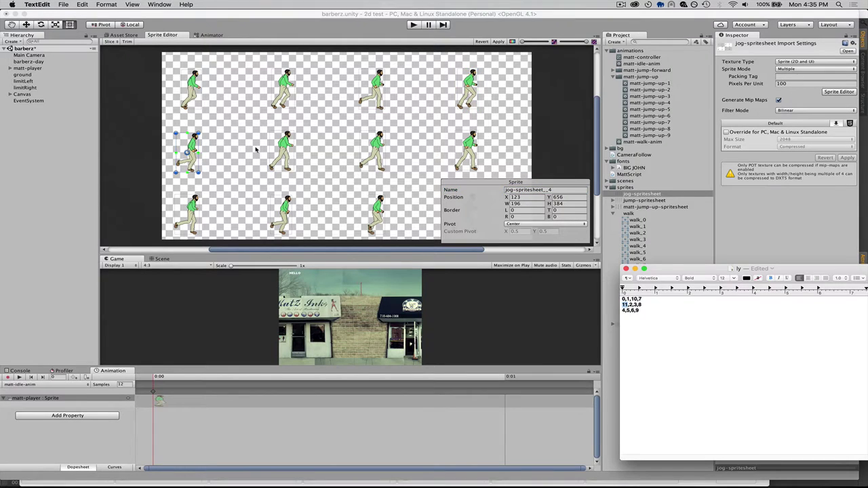
pyautogui.press('super+Tab')
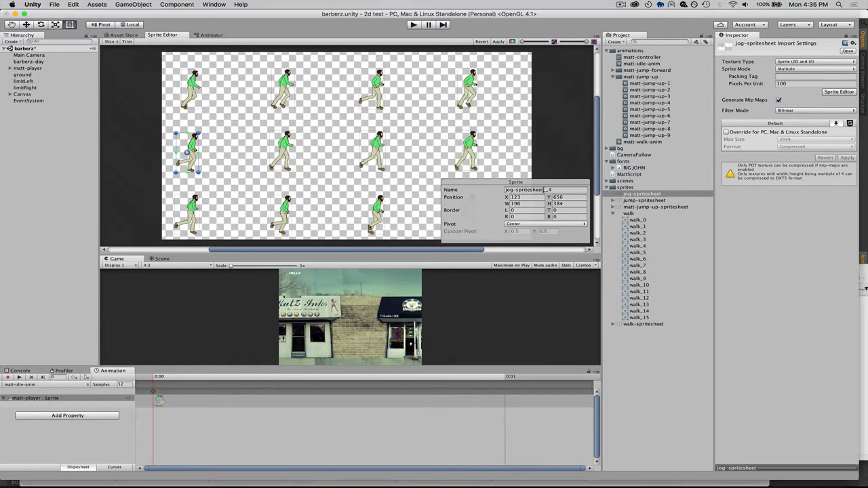
pyautogui.click(556, 190)
pyautogui.click(563, 189)
pyautogui.press('super+Tab')
pyautogui.press('super+Tab')
pyautogui.click(281, 150)
pyautogui.click(573, 190)
pyautogui.click(568, 190)
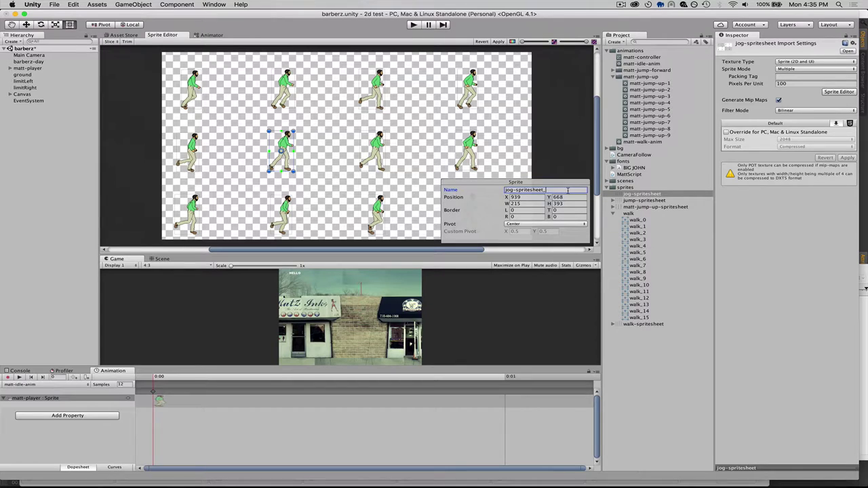
# - Check the third and fourth middle-row slice names against the note
pyautogui.click(374, 150)
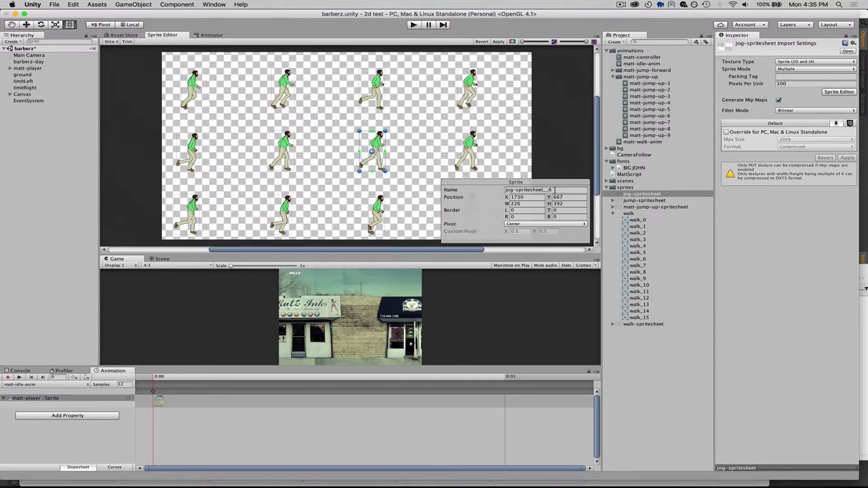
pyautogui.click(555, 190)
pyautogui.click(466, 157)
pyautogui.press('super+Tab')
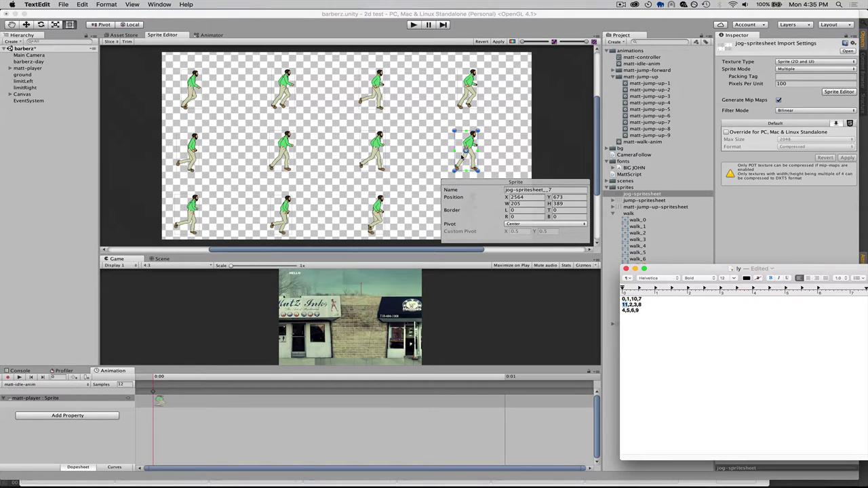
pyautogui.press('super+Tab')
pyautogui.click(559, 190)
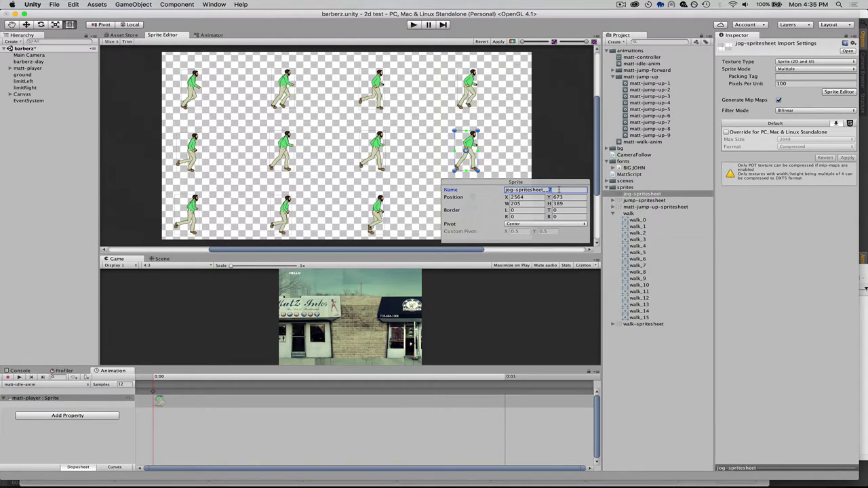
# - Check the first bottom-row slice, then renumber the second to jog-spritesheet_5
pyautogui.click(197, 215)
pyautogui.press('super+Tab')
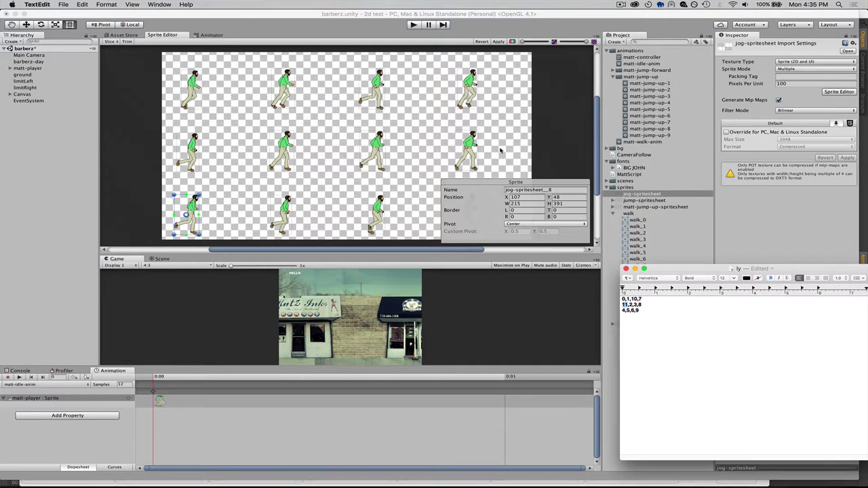
pyautogui.press('super+Tab')
pyautogui.click(553, 191)
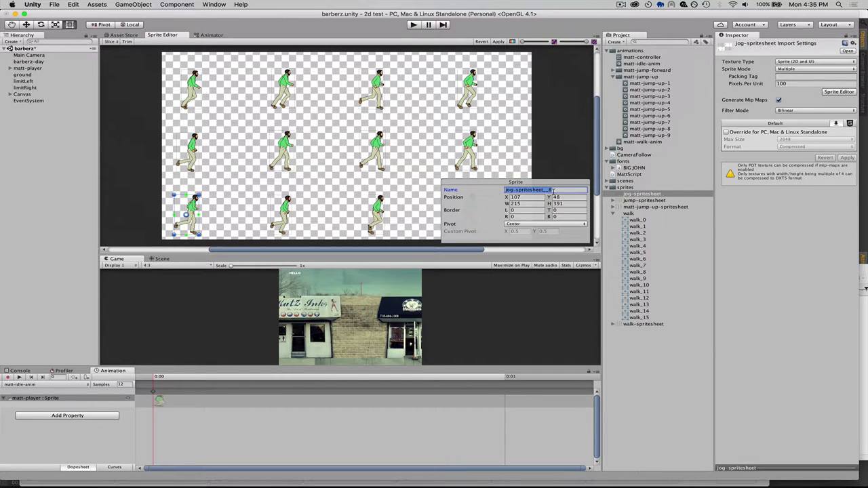
pyautogui.click(553, 191)
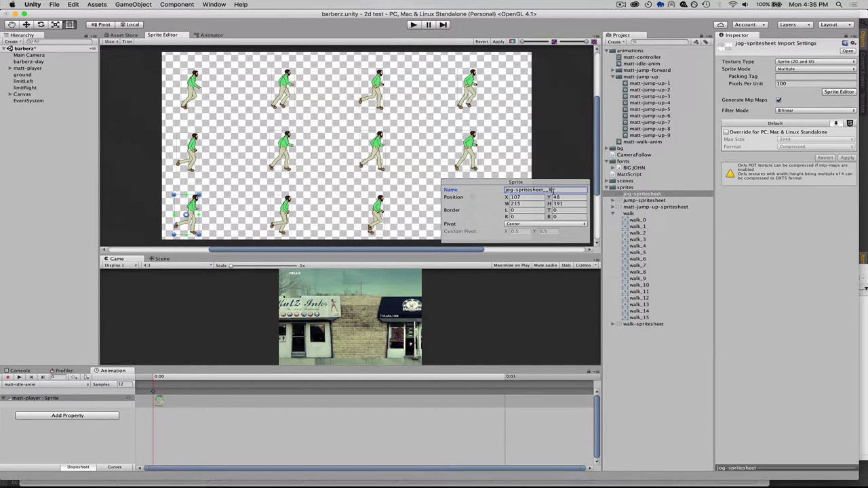
pyautogui.click(292, 218)
pyautogui.click(554, 190)
pyautogui.click(557, 192)
pyautogui.press('BackSpace')
pyautogui.write('5')
pyautogui.press('super+Tab')
pyautogui.press('super+Tab')
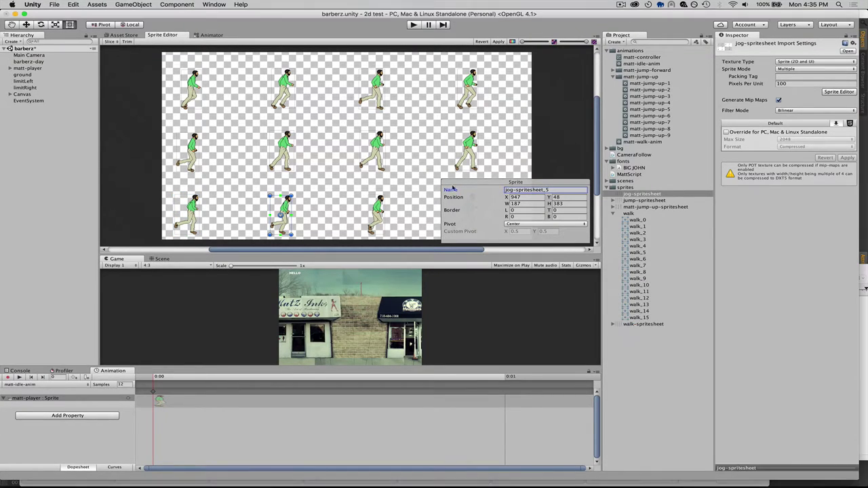
# - Renumber the third bottom-row slice to 6 and clear the last slice's 11 suffix
pyautogui.click(378, 224)
pyautogui.click(565, 190)
pyautogui.click(566, 189)
pyautogui.press('BackSpace')
pyautogui.write('6')
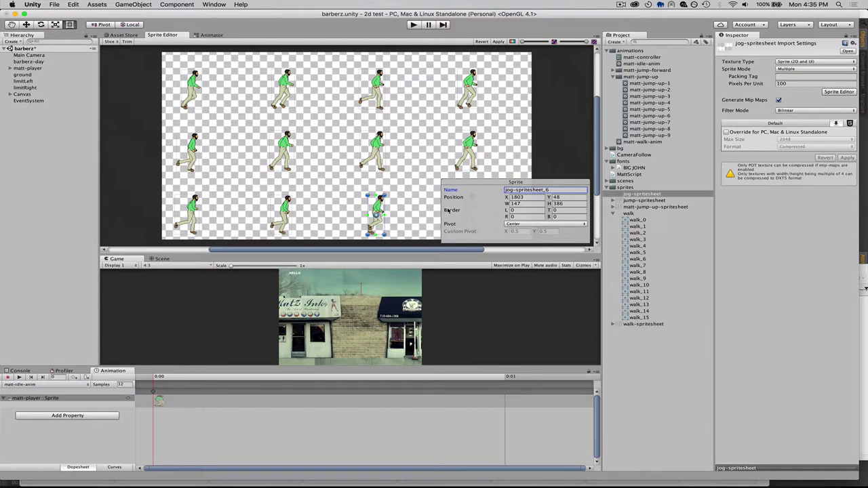
pyautogui.click(435, 211)
pyautogui.click(475, 210)
pyautogui.click(560, 190)
pyautogui.click(561, 190)
pyautogui.press('BackSpace')
pyautogui.press('BackSpace')
# - Give the last slice the suffix 9 and apply the renamed slices
pyautogui.write('9')
pyautogui.click(516, 85)
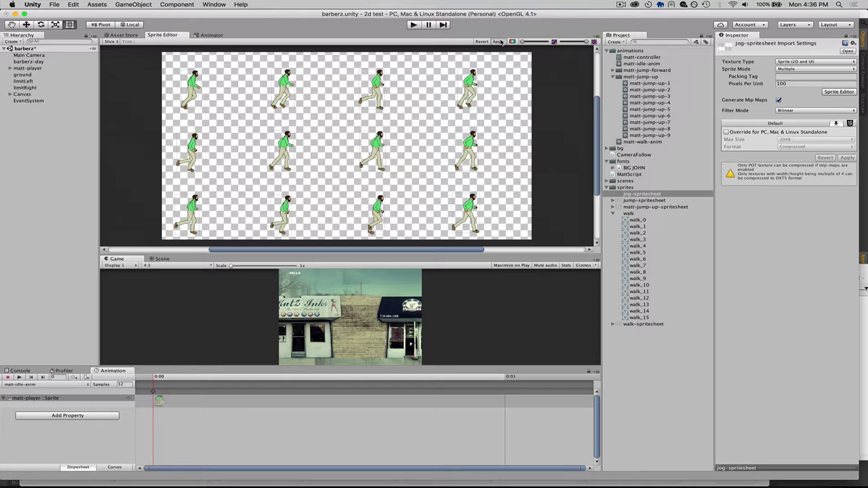
pyautogui.click(499, 42)
# - Expand jog-spritesheet in the Project panel and step through sprites jog-spritesheet_0 to _11
pyautogui.click(612, 194)
pyautogui.click(643, 203)
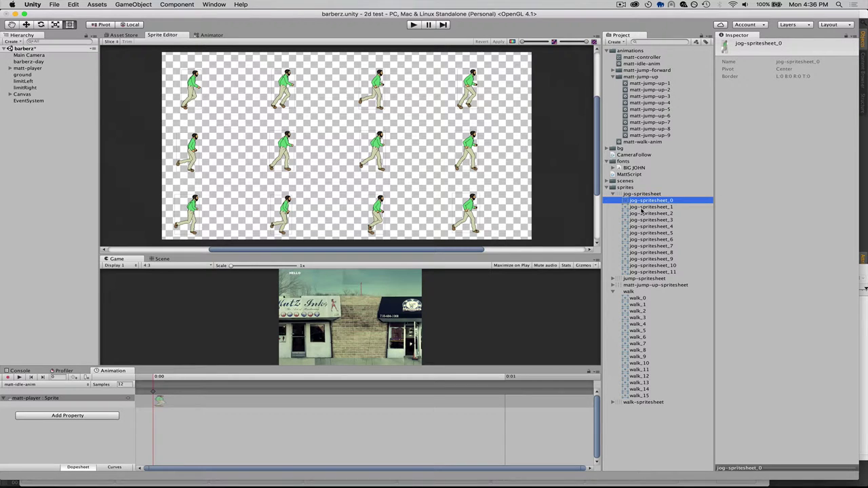
pyautogui.click(770, 53)
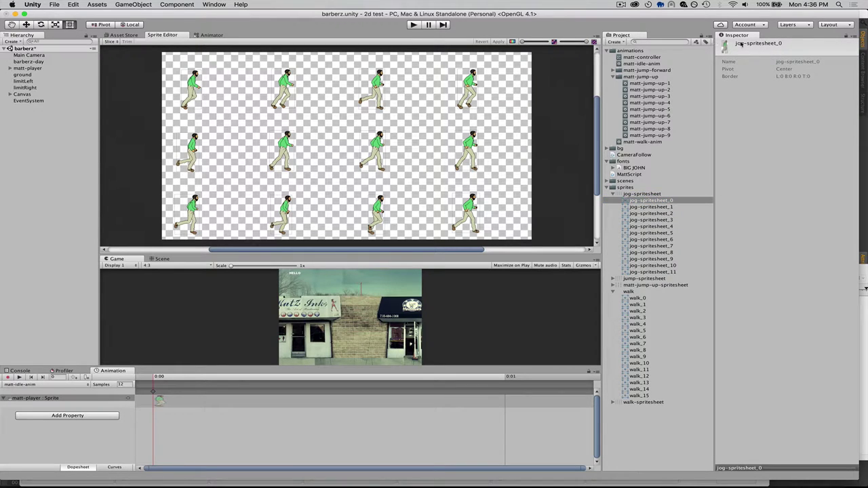
pyautogui.click(661, 207)
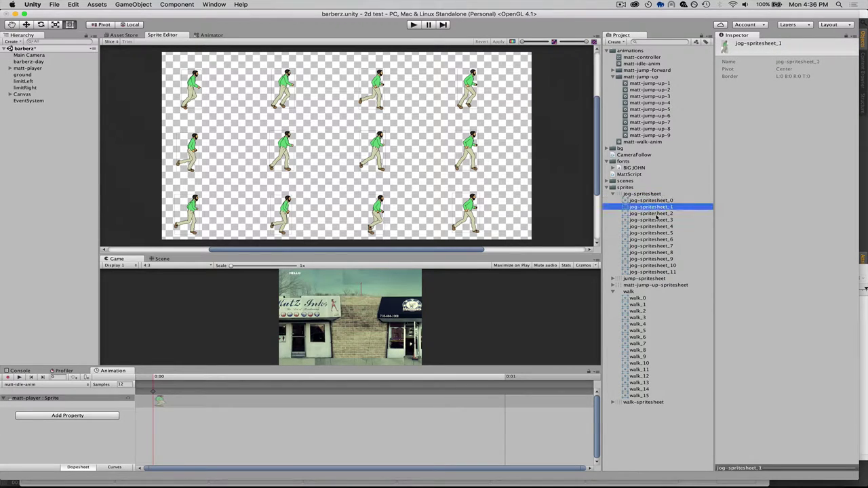
pyautogui.click(658, 213)
pyautogui.click(652, 227)
pyautogui.click(652, 240)
pyautogui.click(653, 252)
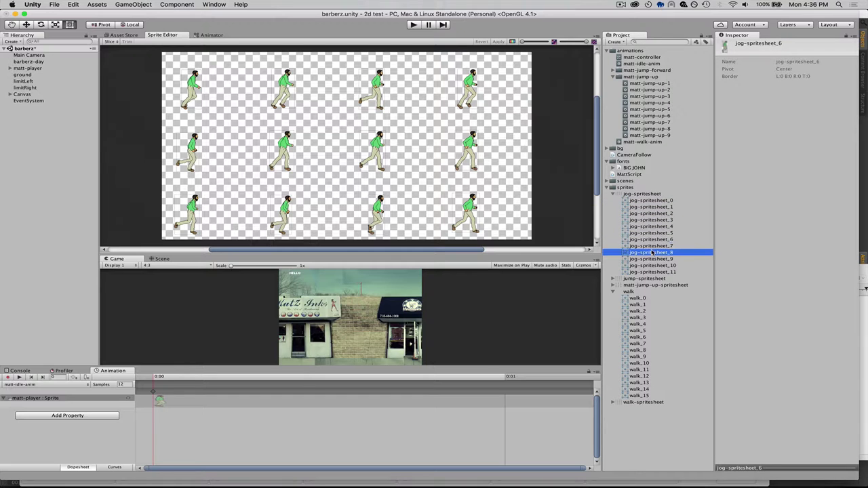
pyautogui.click(635, 278)
pyautogui.click(651, 265)
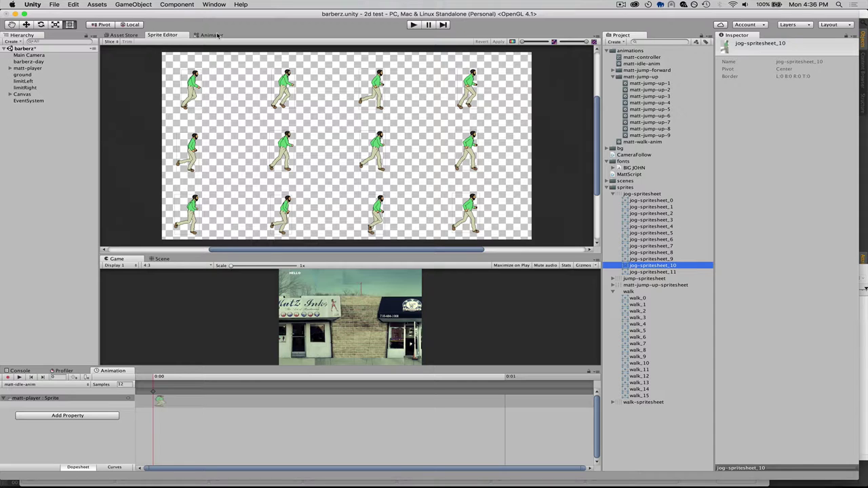
# - Drag jog-spritesheet into the Hierarchy, reselect it, and show matt-controller's Base Layer in the Animator
pyautogui.click(640, 196)
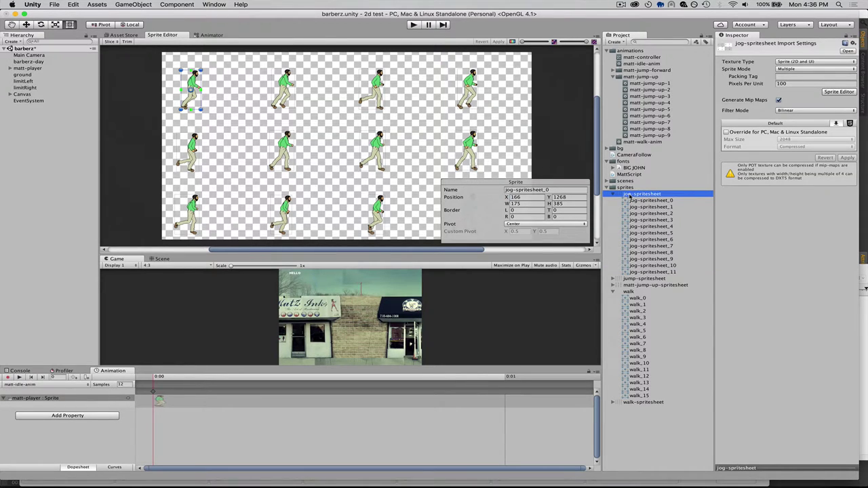
pyautogui.click(613, 195)
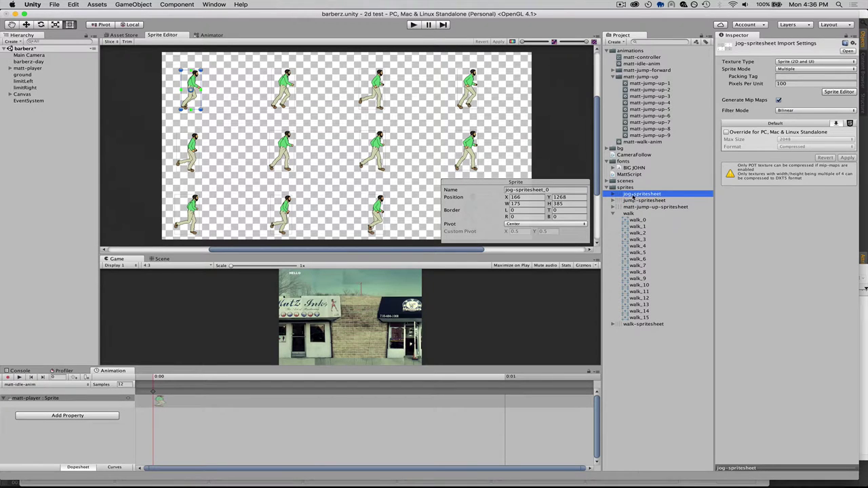
pyautogui.moveTo(641, 195); pyautogui.dragTo(58, 127)
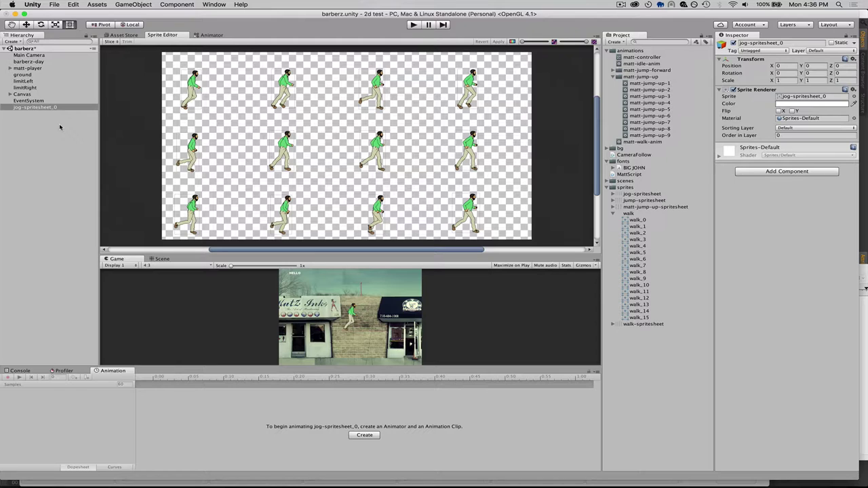
pyautogui.click(59, 129)
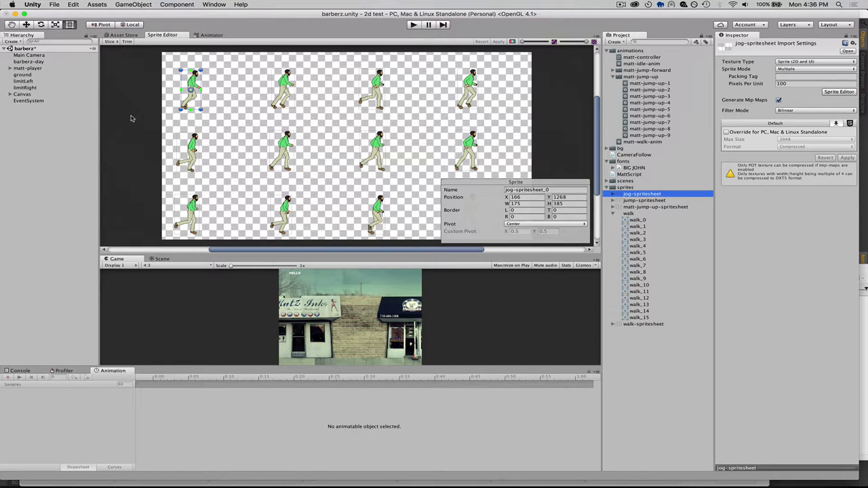
pyautogui.click(212, 35)
pyautogui.doubleClick(311, 168)
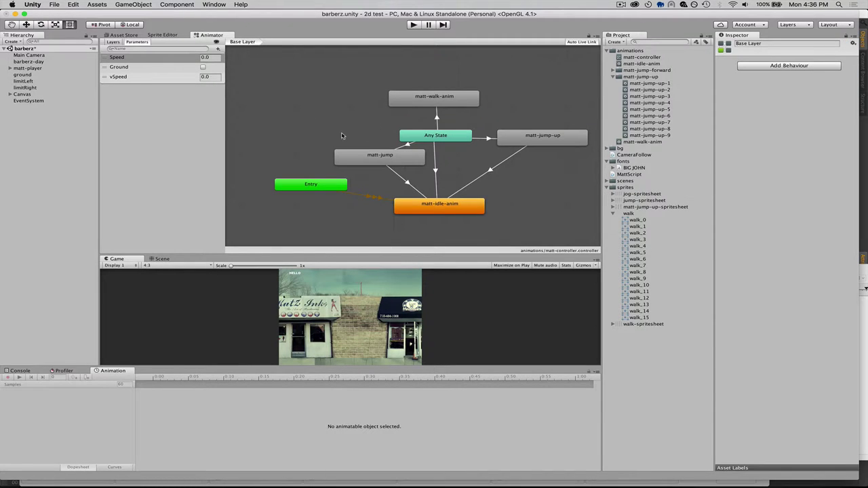
# - Enter Play mode, walk right and jump to test the animations, then stop
pyautogui.click(415, 26)
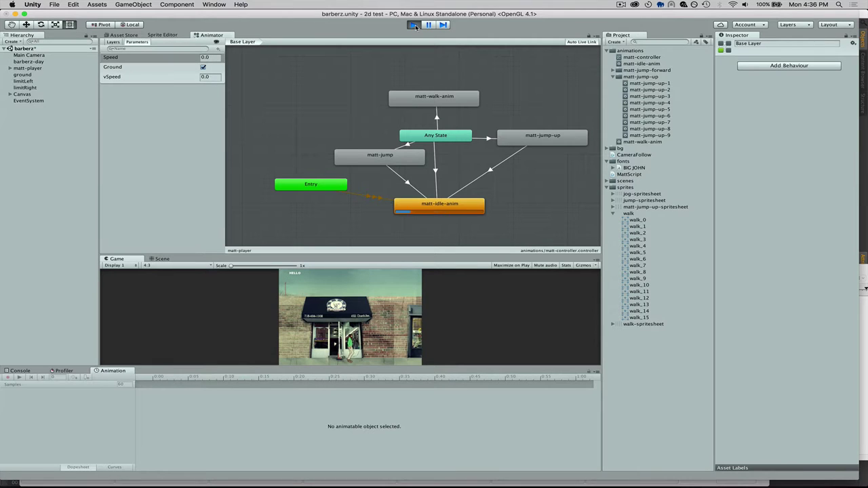
pyautogui.press('Right')
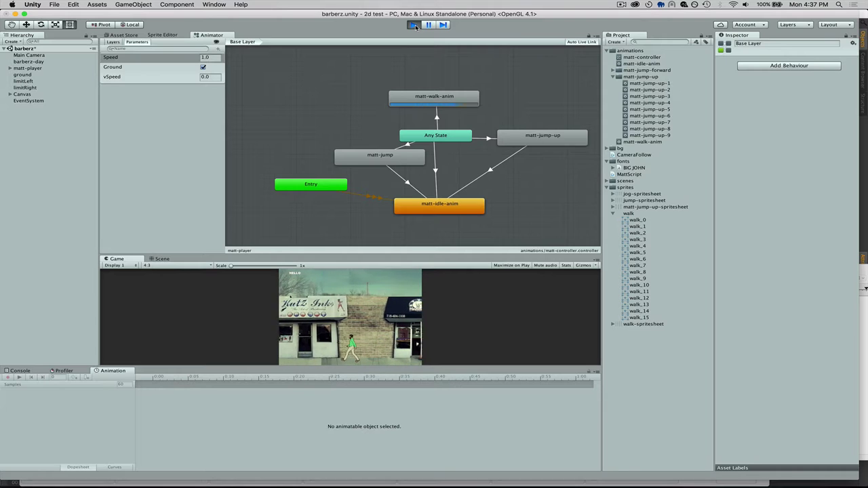
pyautogui.press('space')
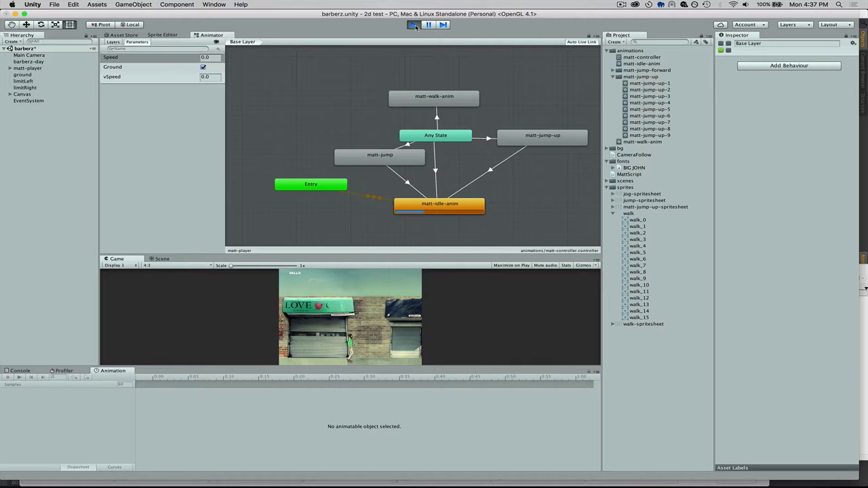
pyautogui.click(413, 25)
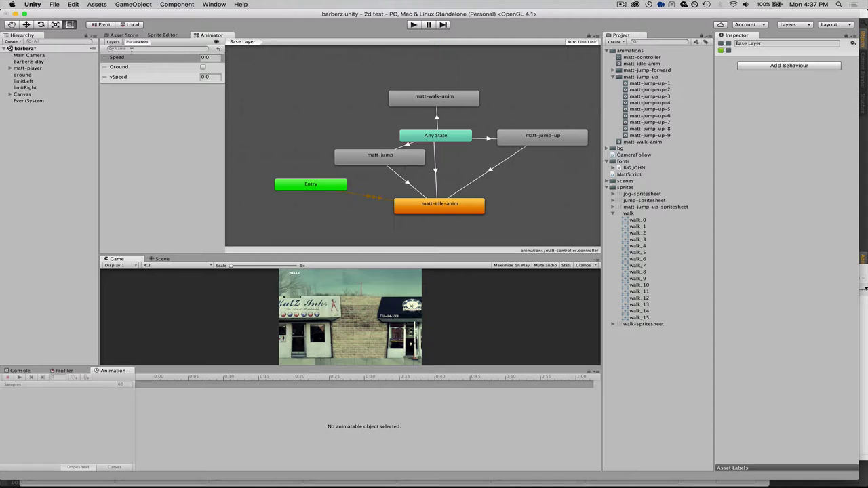
# - Select matt-player and inspect the matt-jump state in the Base Layer graph
pyautogui.click(33, 68)
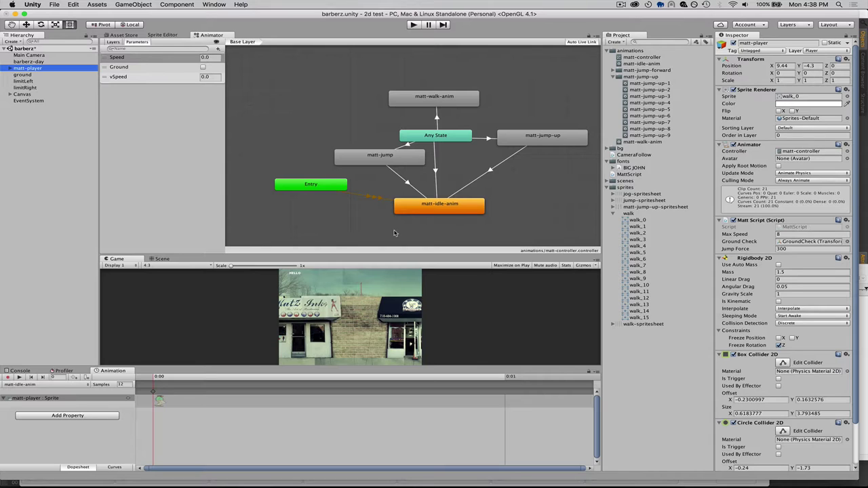
pyautogui.click(389, 158)
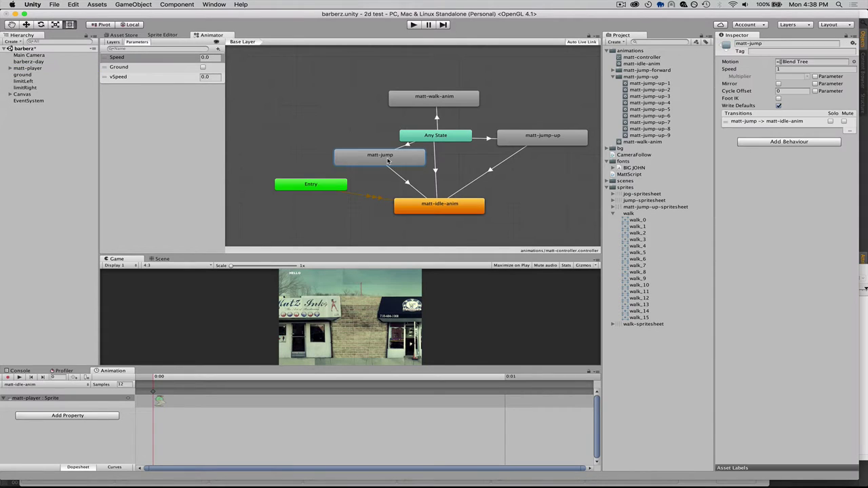
pyautogui.click(318, 109)
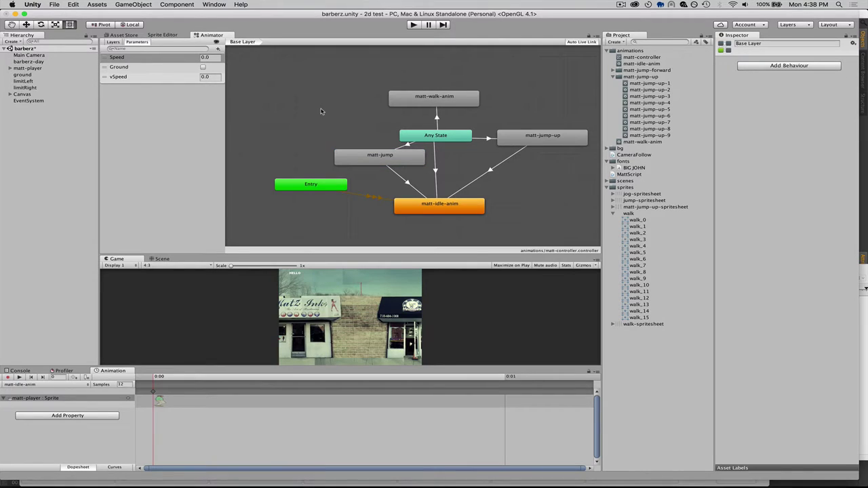
# - Create an empty state, name it jog, and move it left of matt-walk-anim
pyautogui.rightClick(318, 100)
pyautogui.moveTo(334, 102)
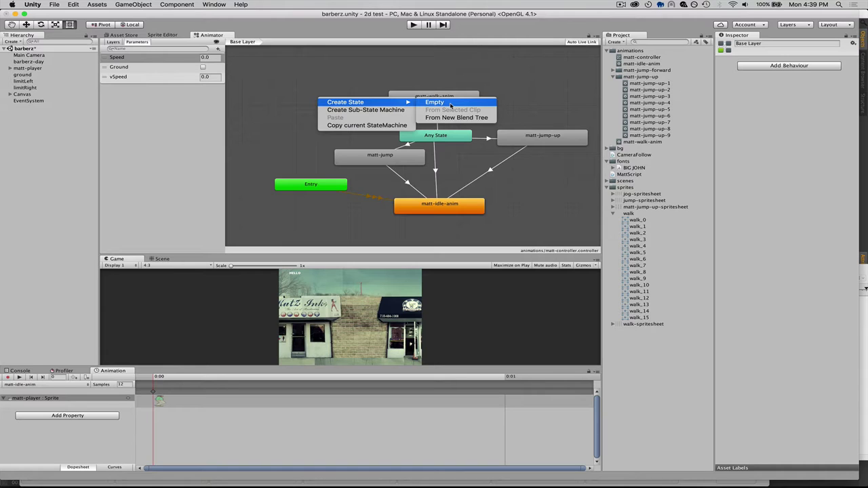
pyautogui.click(450, 105)
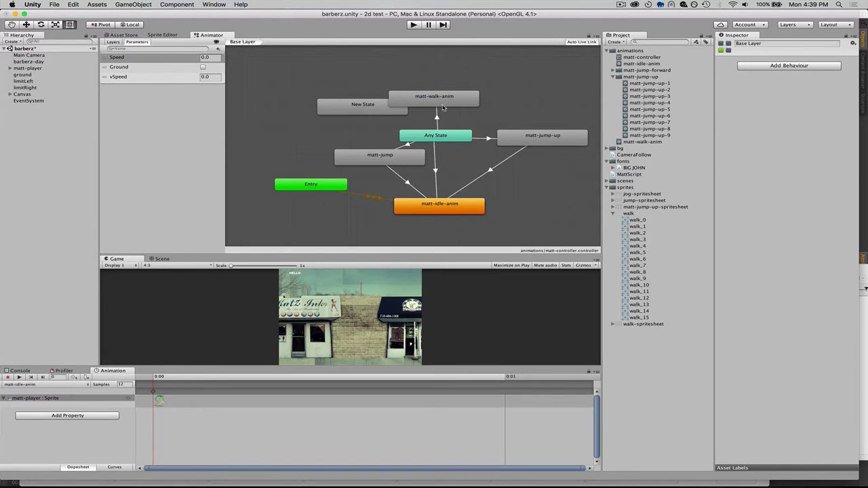
pyautogui.click(351, 106)
pyautogui.click(762, 43)
pyautogui.write('jog')
pyautogui.press('Return')
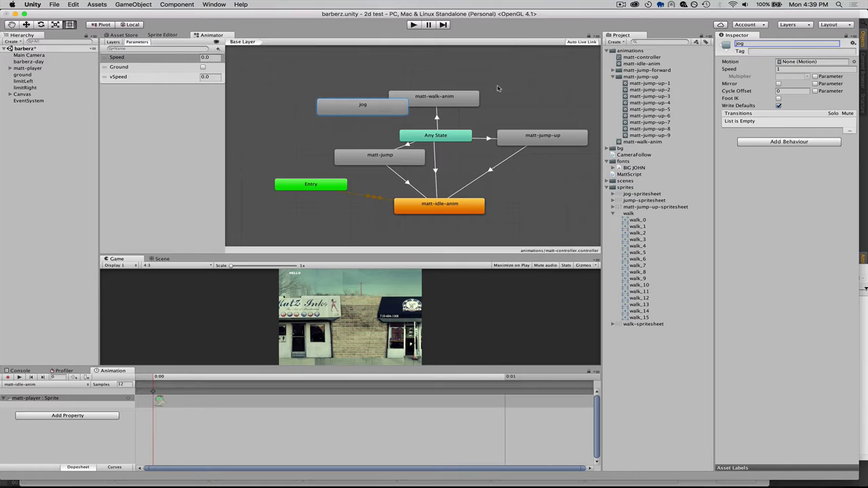
pyautogui.moveTo(352, 111); pyautogui.dragTo(304, 113)
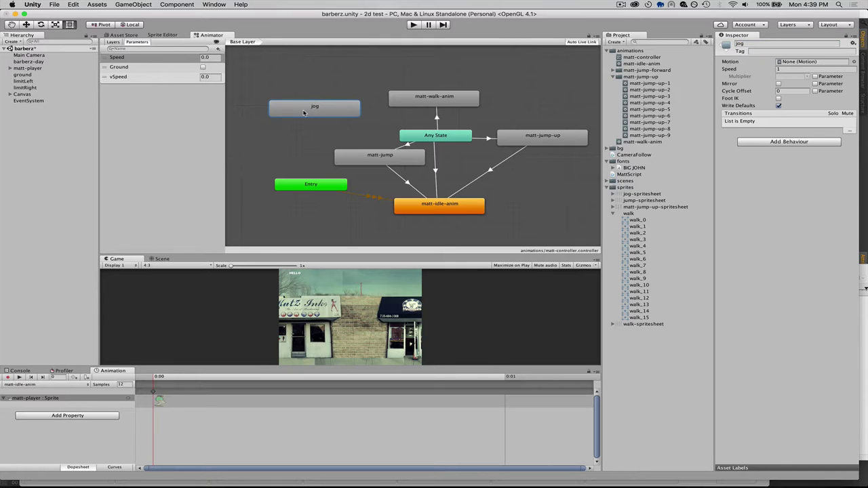
# - Create a new clip named jog from matt-player's clip list and save it in animations
pyautogui.click(38, 385)
pyautogui.moveTo(53, 480)
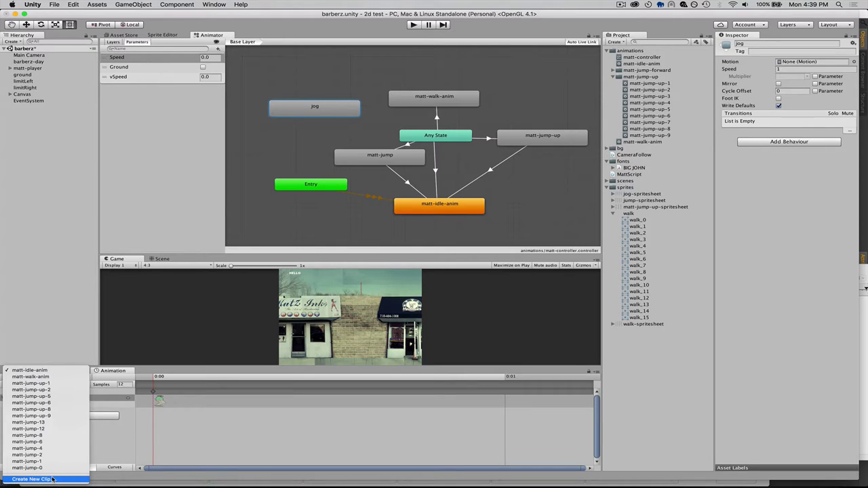
pyautogui.click(297, 126)
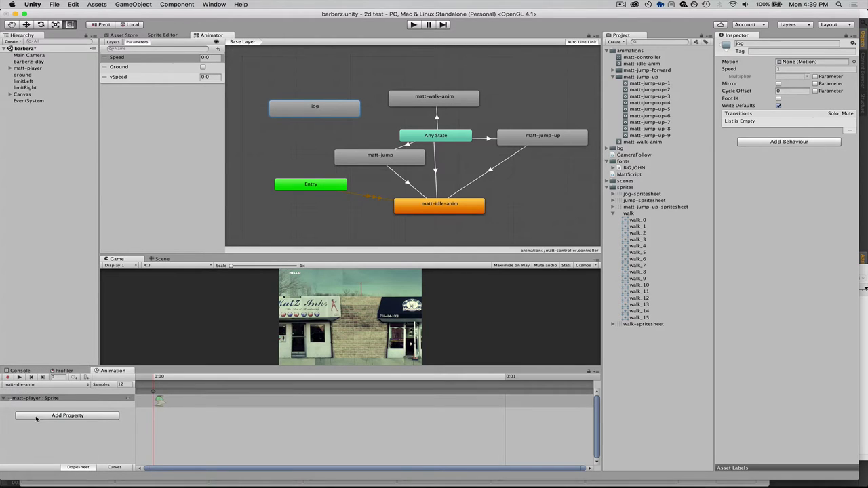
pyautogui.click(38, 386)
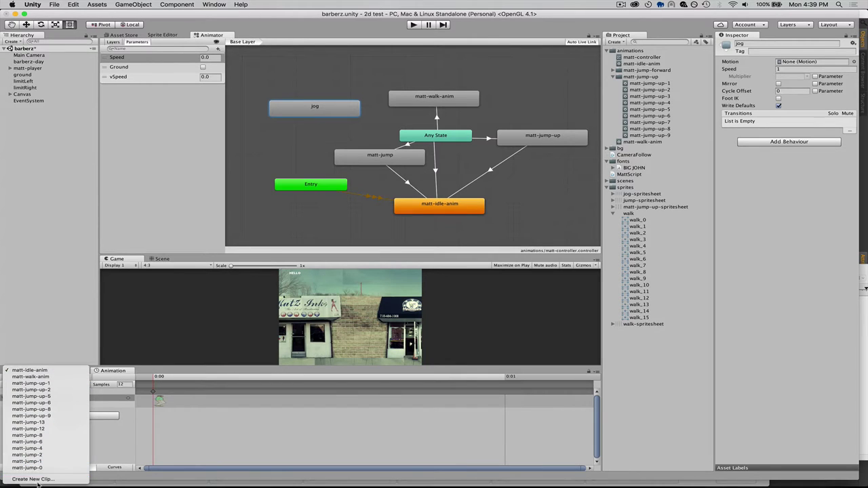
pyautogui.click(34, 480)
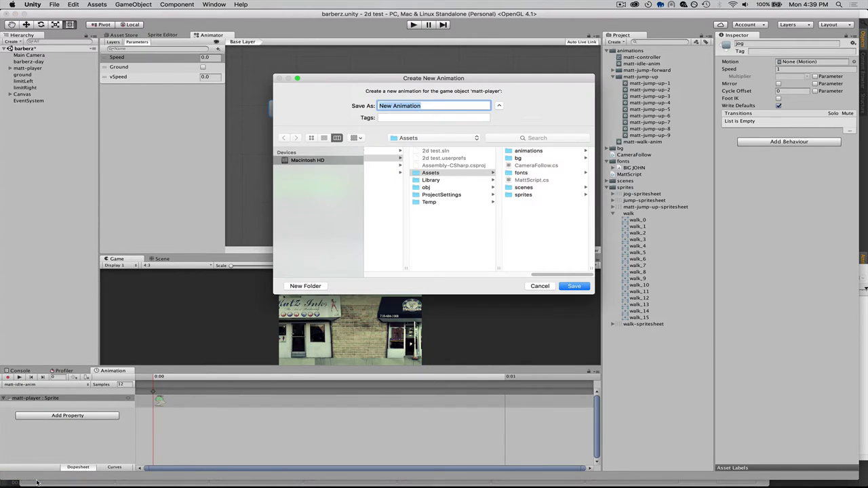
pyautogui.write('jog')
pyautogui.click(526, 152)
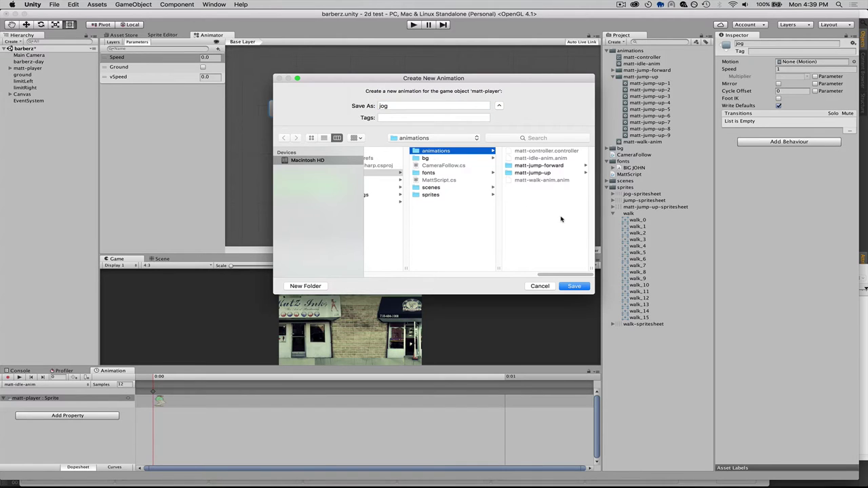
pyautogui.click(569, 288)
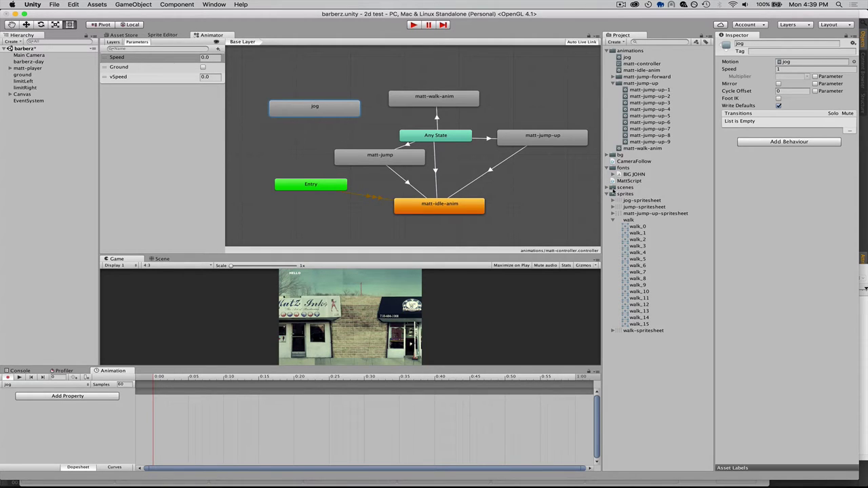
# - Drag jog-spritesheet frames _0 through _11 into the jog clip as twelve sprite keyframes
pyautogui.click(613, 201)
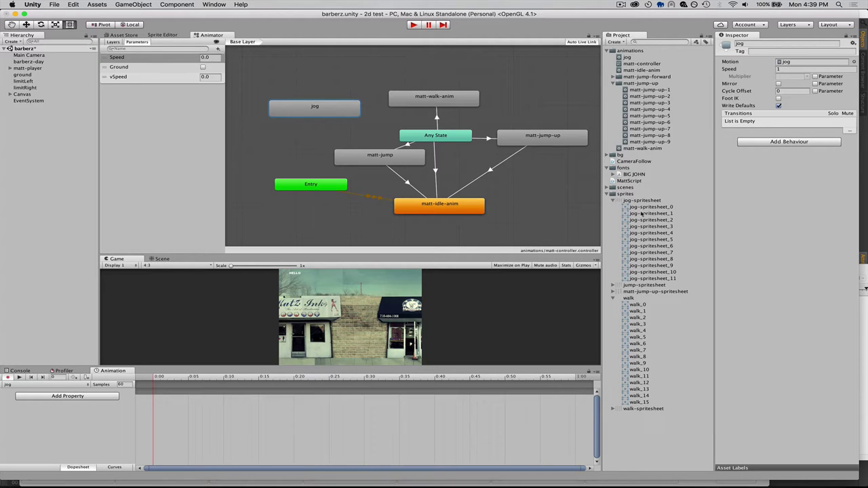
pyautogui.click(645, 206)
pyautogui.keyDown('shift'); pyautogui.click(645, 278); pyautogui.keyUp('shift')
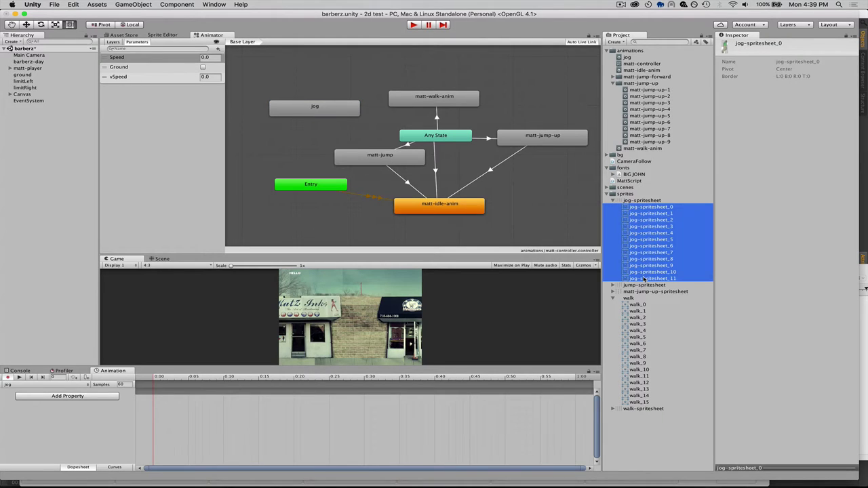
pyautogui.moveTo(644, 278); pyautogui.dragTo(147, 399)
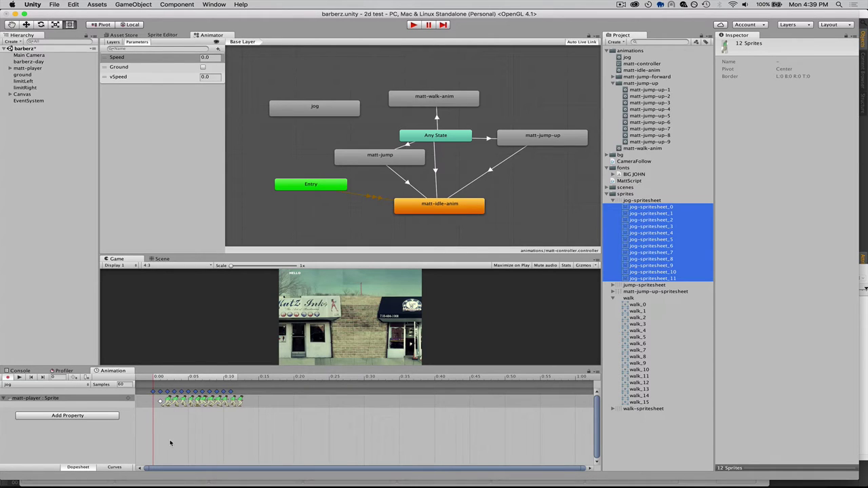
pyautogui.scroll(6, 174, 432)
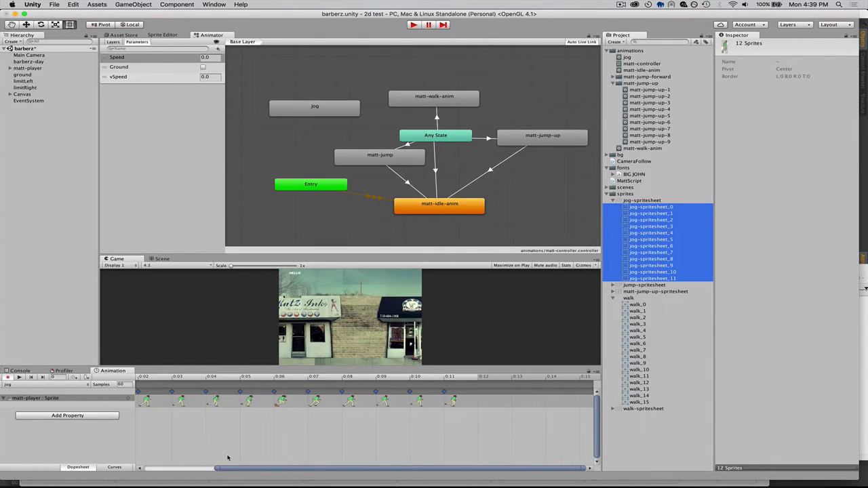
pyautogui.moveTo(291, 468); pyautogui.dragTo(222, 468)
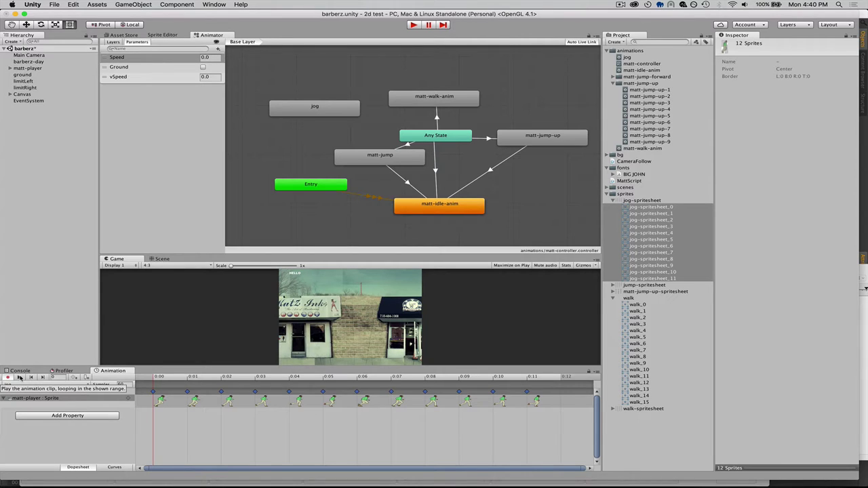
# - Preview the jog clip with the Game view aspect set to Free Aspect
pyautogui.click(20, 377)
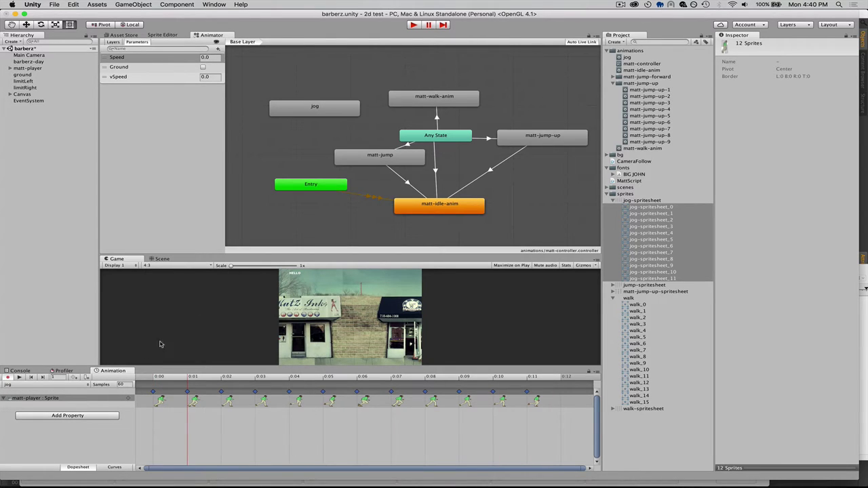
pyautogui.click(173, 265)
pyautogui.click(168, 278)
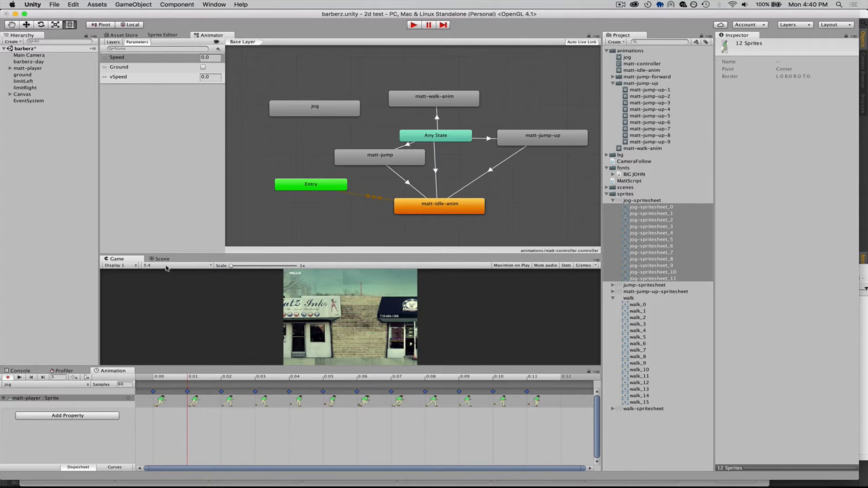
pyautogui.click(169, 266)
pyautogui.click(165, 272)
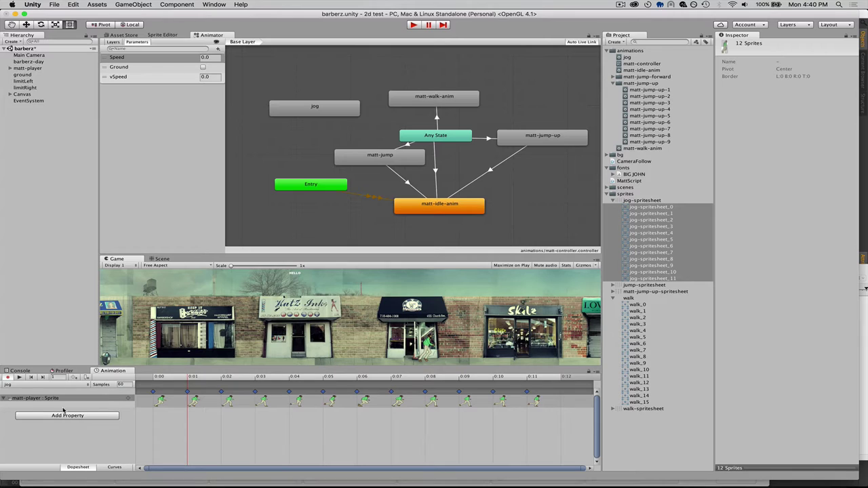
pyautogui.click(21, 378)
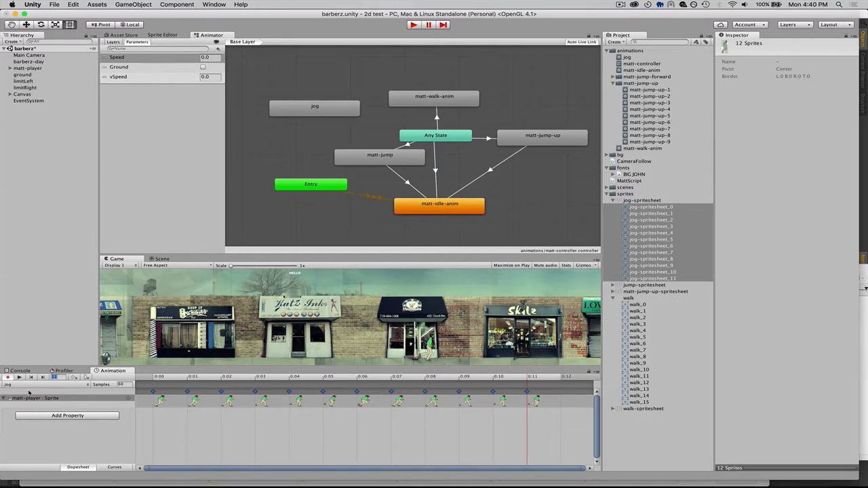
# - Change the jog clip's Samples from 60 to 12 and preview it at the new rate
pyautogui.click(122, 385)
pyautogui.write('12')
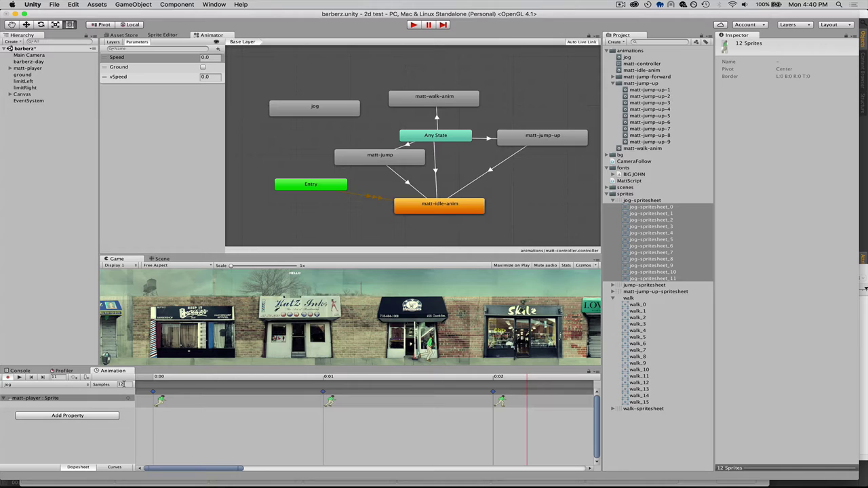
pyautogui.scroll(-5, 207, 435)
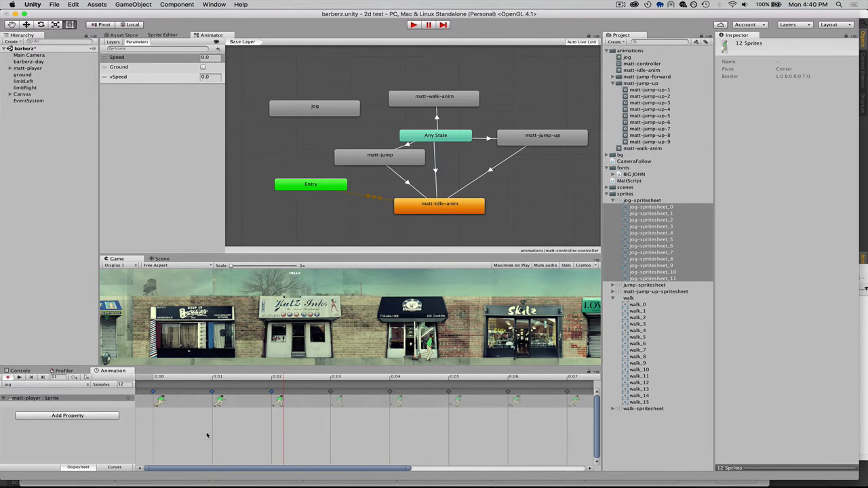
pyautogui.scroll(-4, 207, 435)
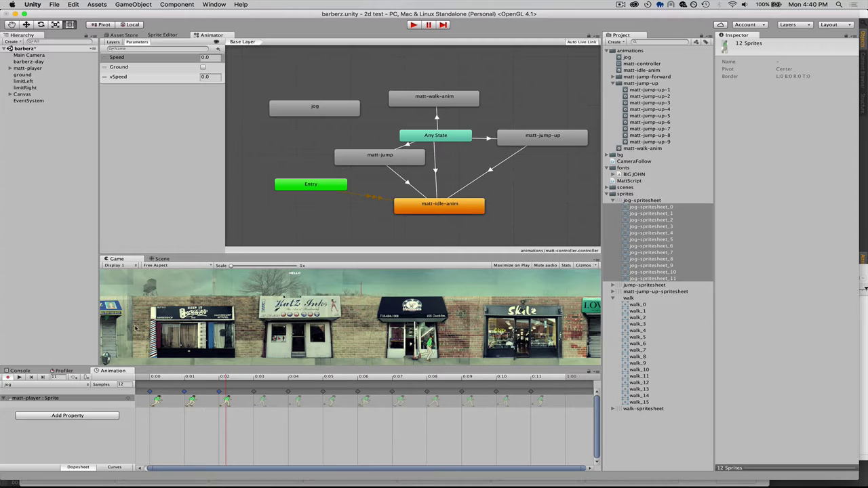
pyautogui.click(19, 378)
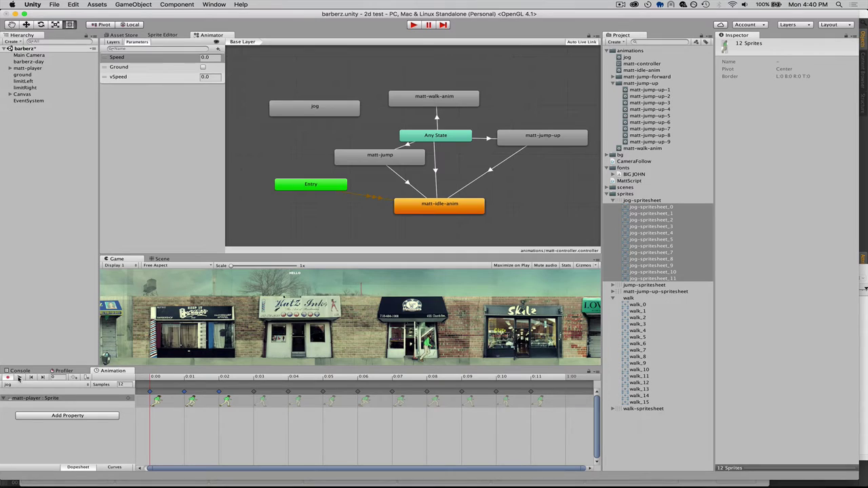
pyautogui.click(19, 378)
pyautogui.click(326, 110)
# - Use Make Transition on Any State to connect it to the jog state
pyautogui.doubleClick(325, 110)
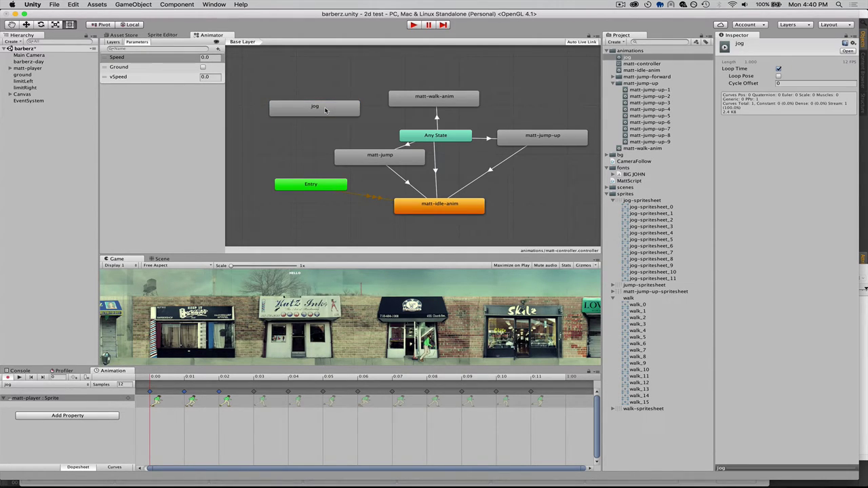
pyautogui.click(325, 110)
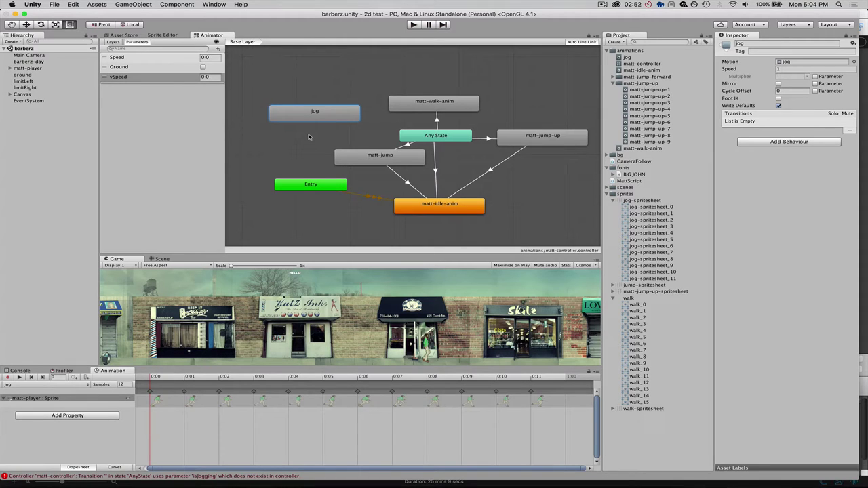
pyautogui.rightClick(435, 138)
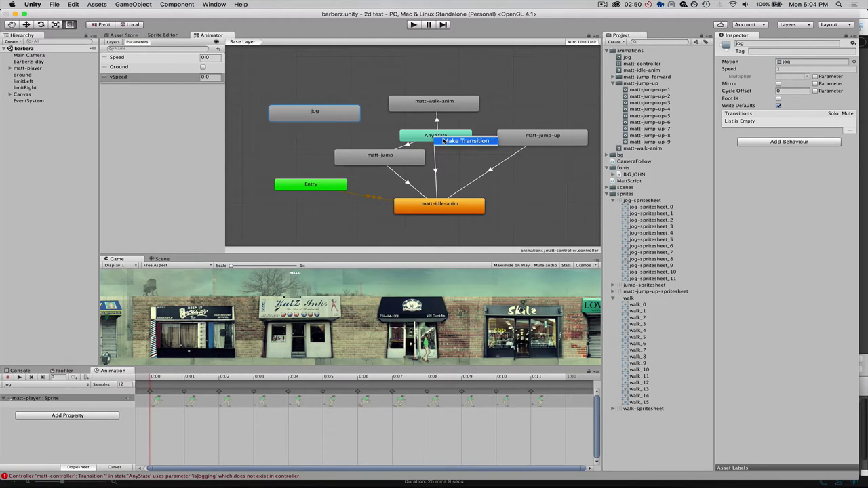
pyautogui.click(466, 140)
pyautogui.click(310, 119)
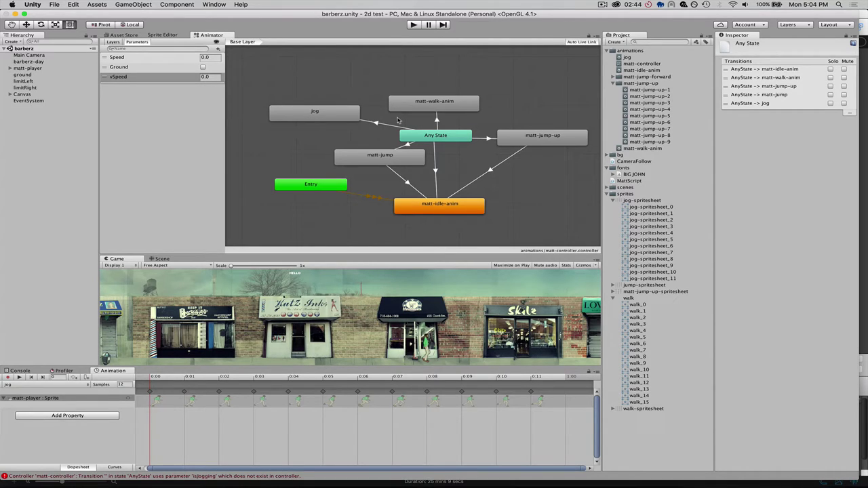
pyautogui.click(309, 116)
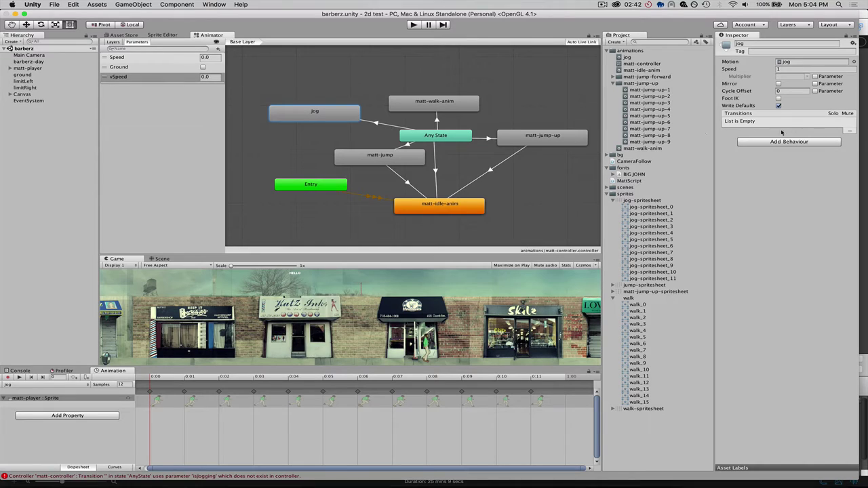
pyautogui.click(438, 105)
pyautogui.click(437, 119)
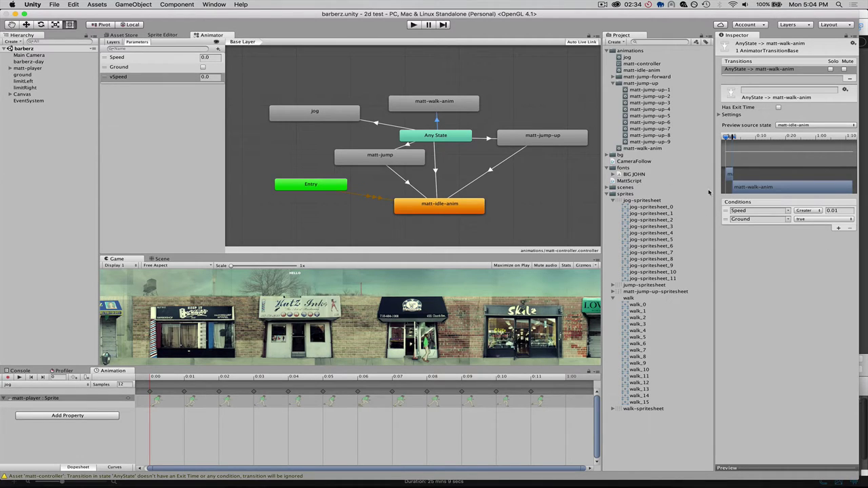
pyautogui.click(758, 210)
pyautogui.click(765, 219)
pyautogui.click(748, 235)
pyautogui.click(838, 229)
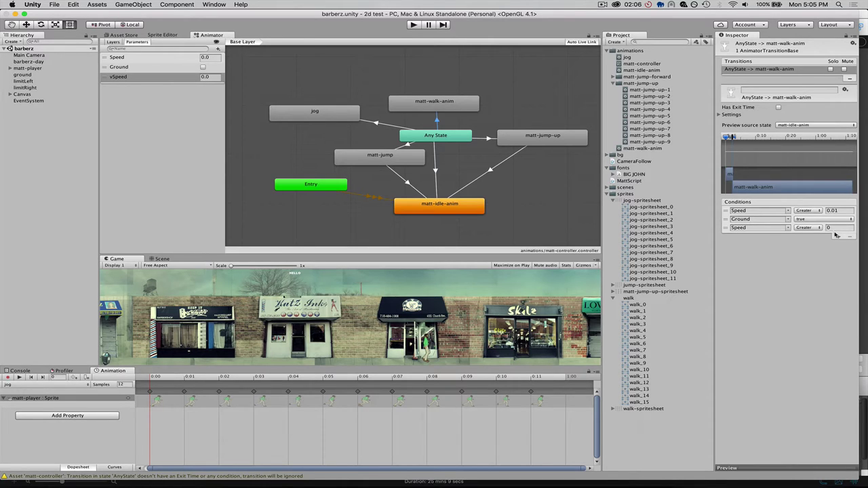
pyautogui.click(778, 227)
pyautogui.click(778, 226)
pyautogui.write('isJogging')
pyautogui.press('Return')
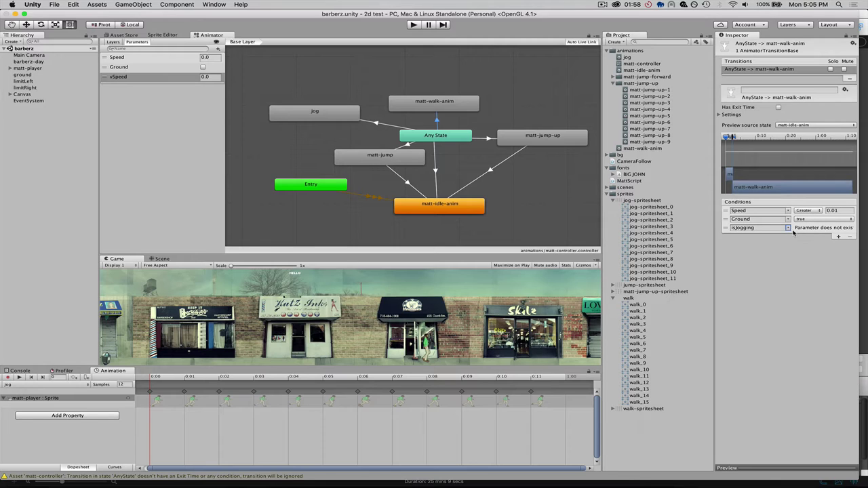
pyautogui.click(726, 228)
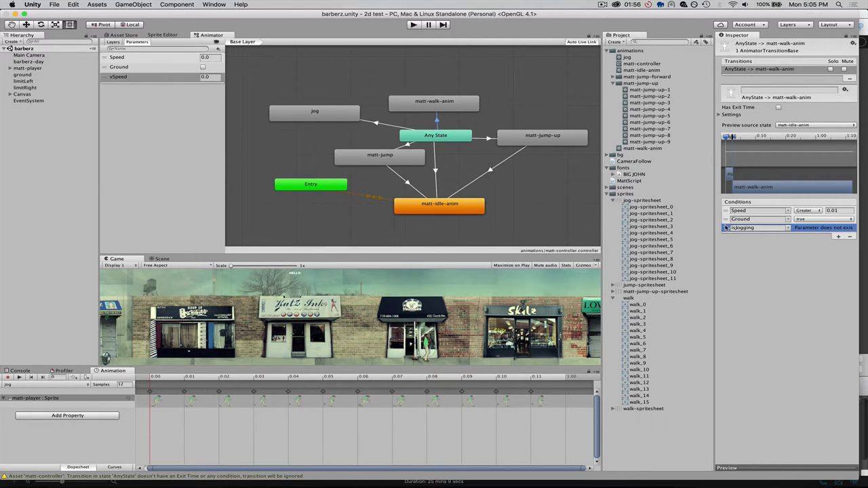
pyautogui.click(851, 236)
# - Add a Bool parameter named isJogging to the Animator controller
pyautogui.click(163, 73)
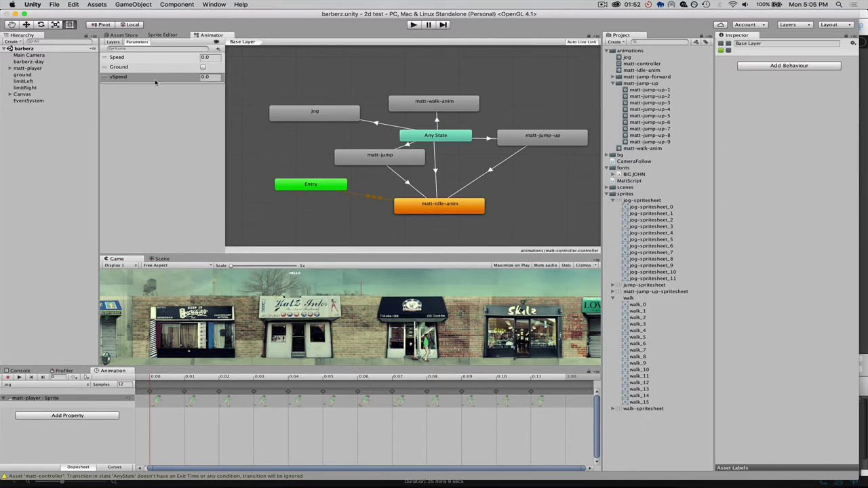
pyautogui.click(218, 49)
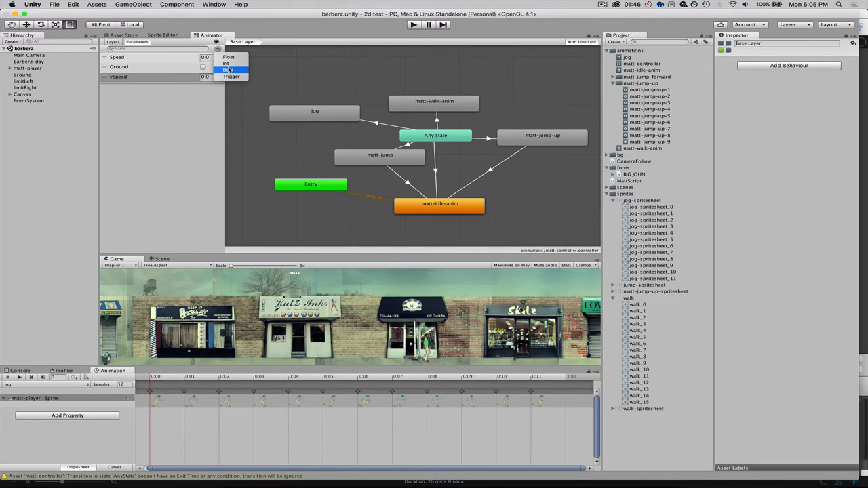
pyautogui.click(228, 69)
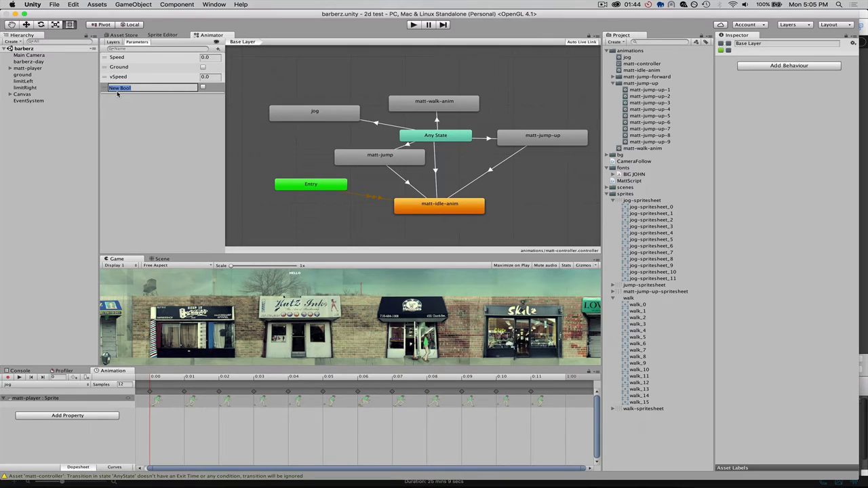
pyautogui.write('isJogging')
pyautogui.press('Return')
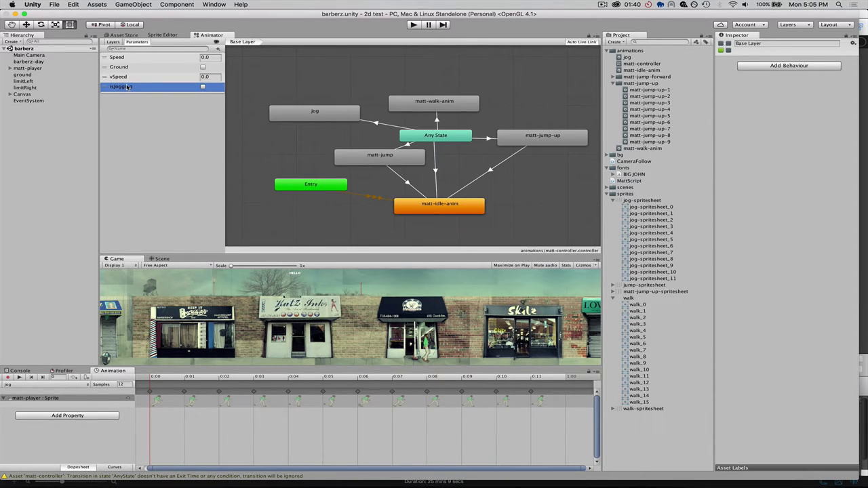
# - Add an isJogging = false condition to the Any State → matt-walk-anim transition
pyautogui.click(437, 121)
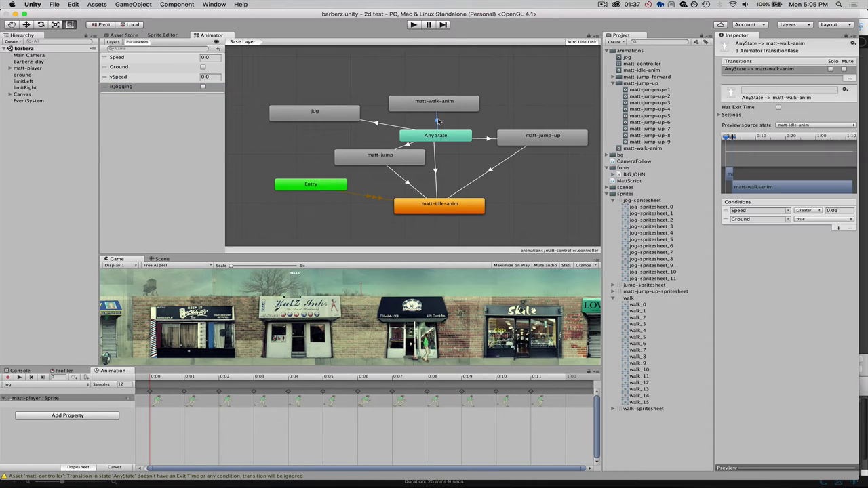
pyautogui.click(838, 228)
pyautogui.doubleClick(754, 229)
pyautogui.write('isJogging')
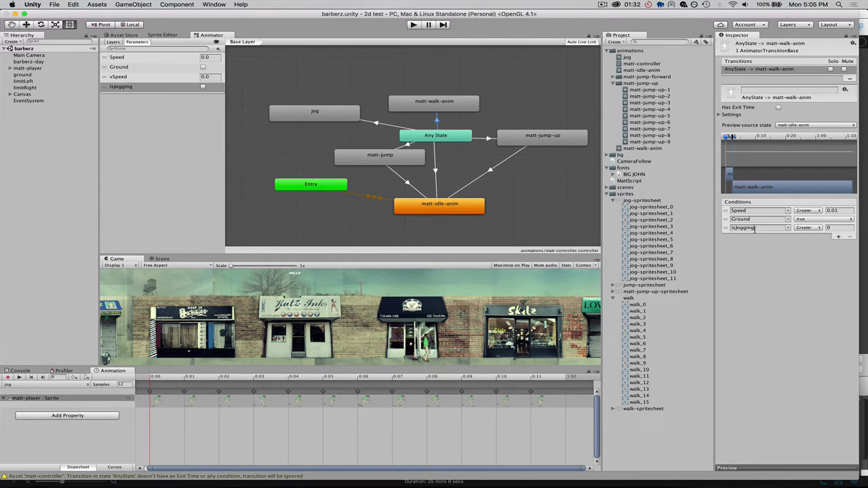
pyautogui.click(820, 228)
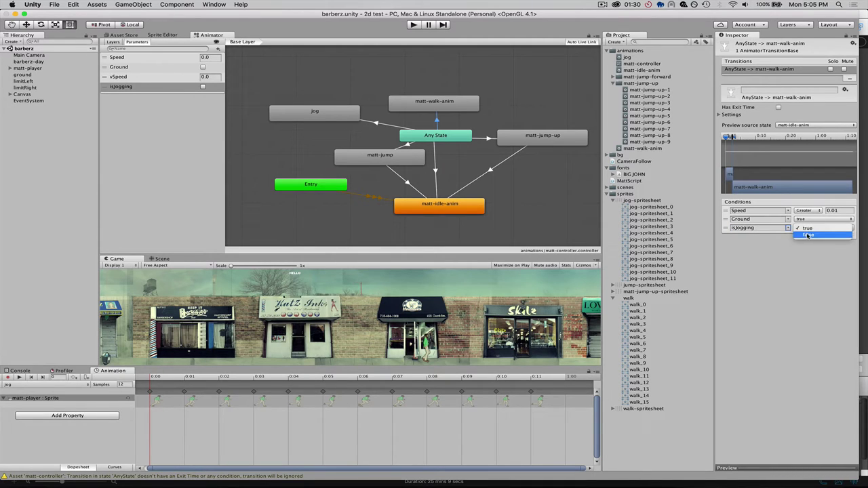
pyautogui.click(811, 236)
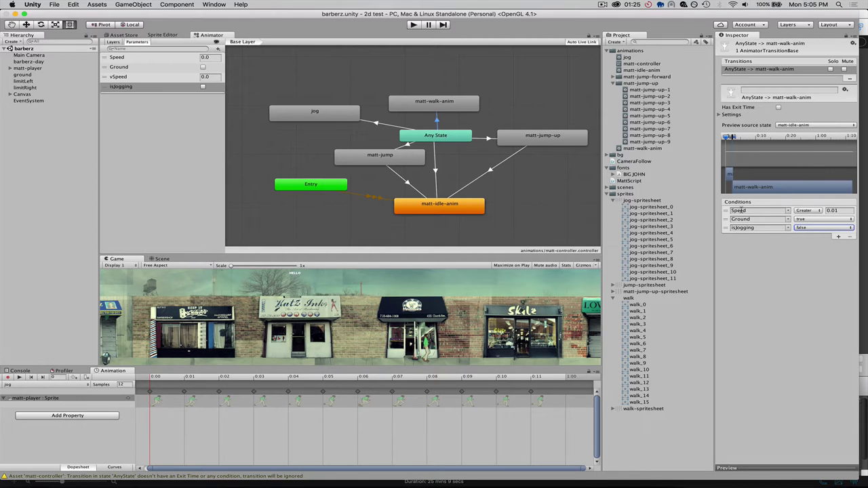
# - Give the Any State → jog transition conditions Speed Greater 0.01, Ground true and isJogging true
pyautogui.click(382, 125)
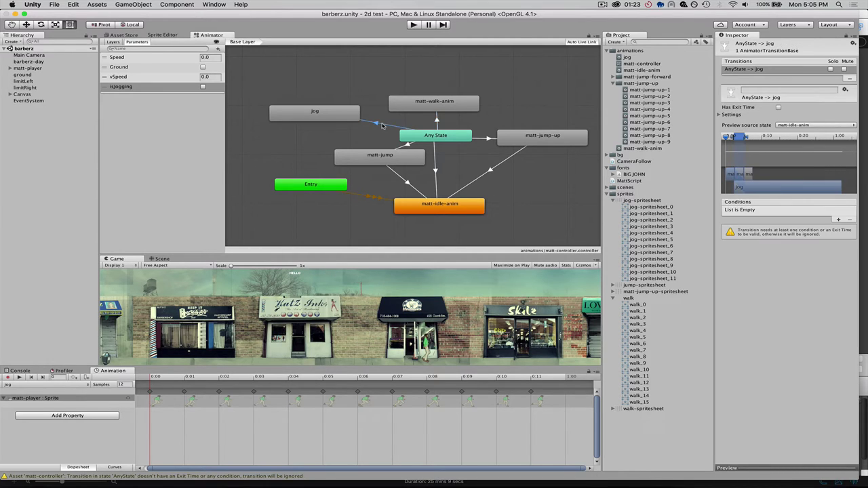
pyautogui.click(838, 220)
pyautogui.click(827, 211)
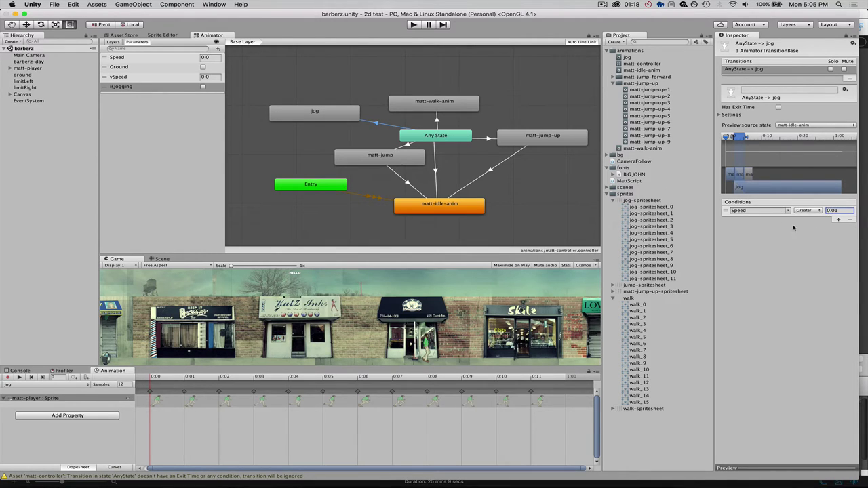
pyautogui.click(838, 220)
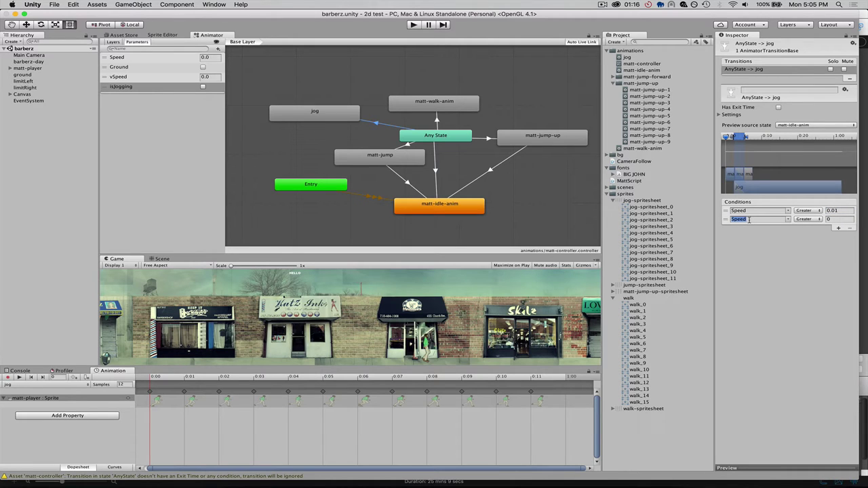
pyautogui.write('Ground')
pyautogui.click(838, 228)
pyautogui.doubleClick(760, 228)
pyautogui.write('isJogging')
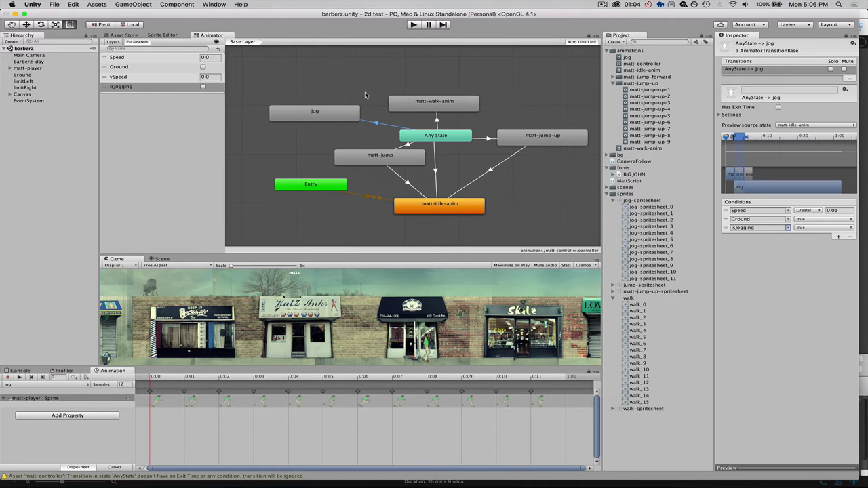
pyautogui.click(335, 116)
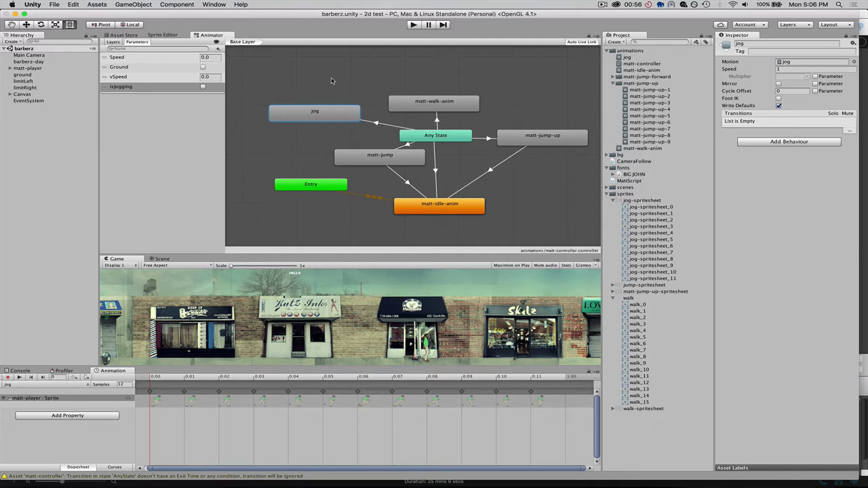
# - In MonoDevelop, paste if-blocks into Update() setting isJogging true on LeftShift down, false on release
pyautogui.press('super+Tab')
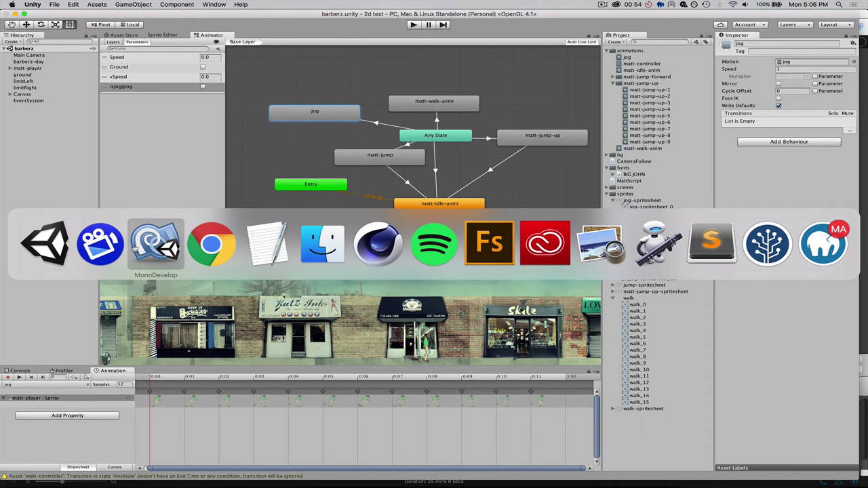
pyautogui.click(153, 241)
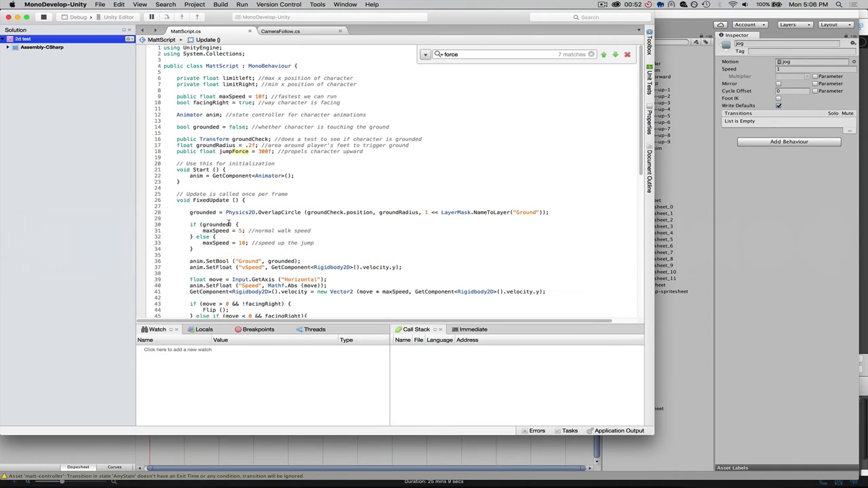
pyautogui.scroll(-10, 229, 224)
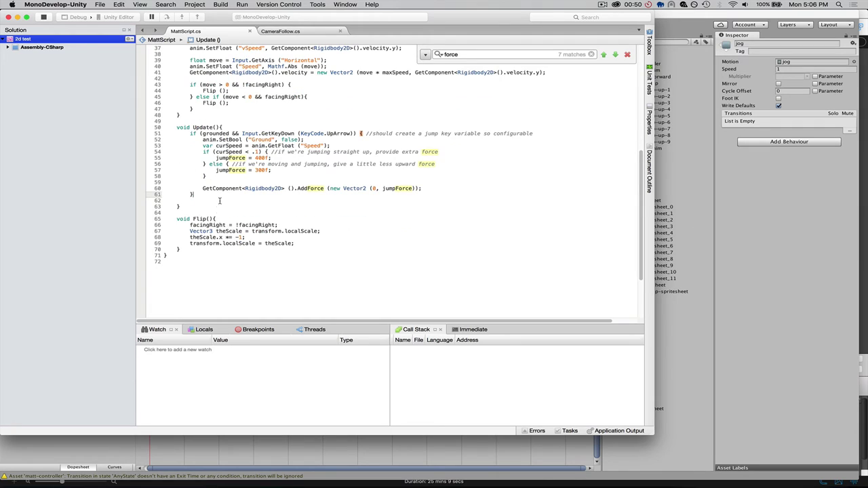
pyautogui.write('if (grounded && Input.GetKeyDown (KeyCode.LeftShift)) { anim.SetBool ("isJogging", true); }  if (grounded && Input.GetKeyUp (KeyCode.LeftShift)) { anim.SetBool ("isJogging", false); }')
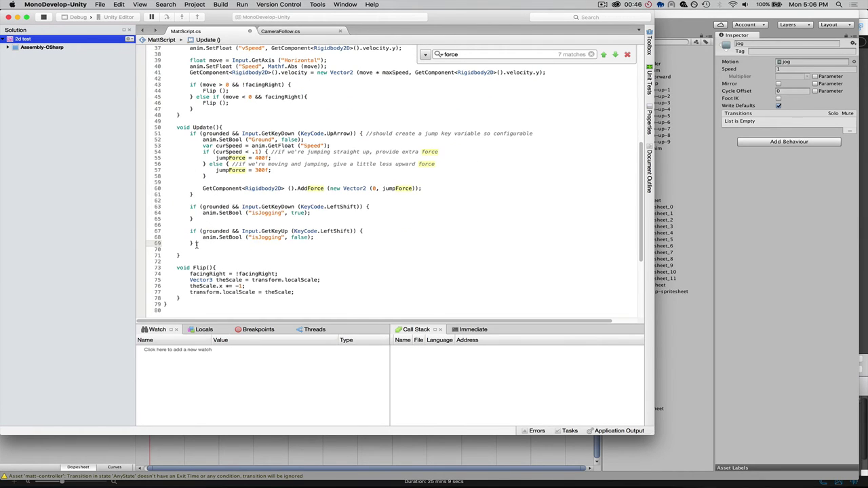
# - Check the grounded, isJogging and GetKeyUp code, then save MattScript.cs
pyautogui.doubleClick(203, 208)
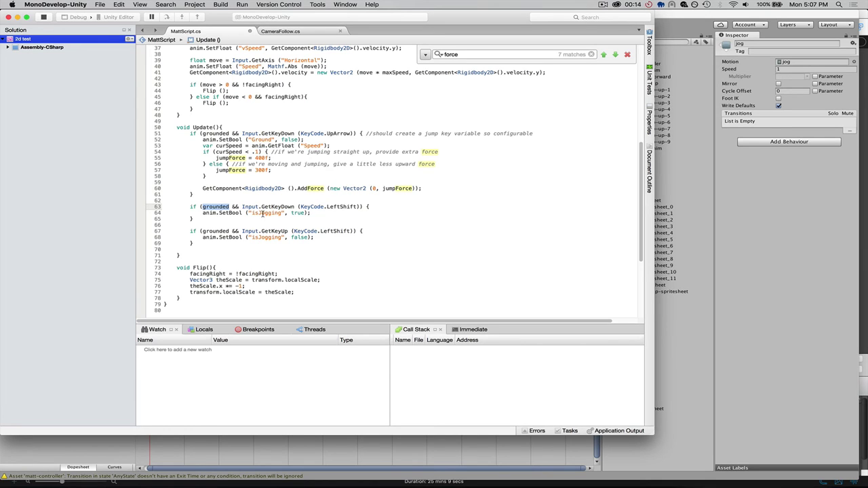
pyautogui.doubleClick(255, 212)
pyautogui.doubleClick(298, 212)
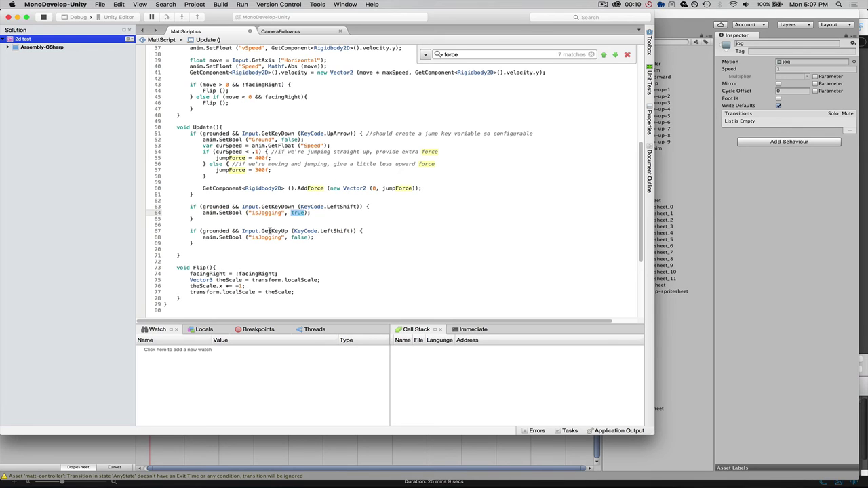
pyautogui.doubleClick(277, 232)
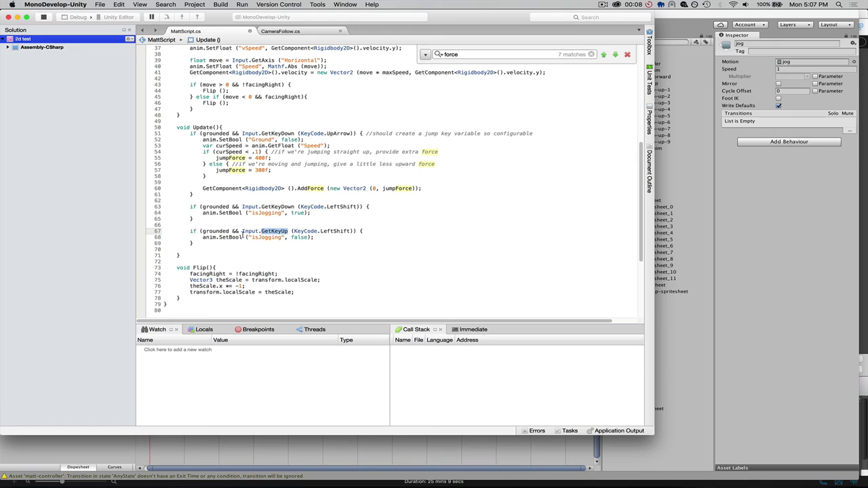
pyautogui.click(339, 189)
pyautogui.press('super+s')
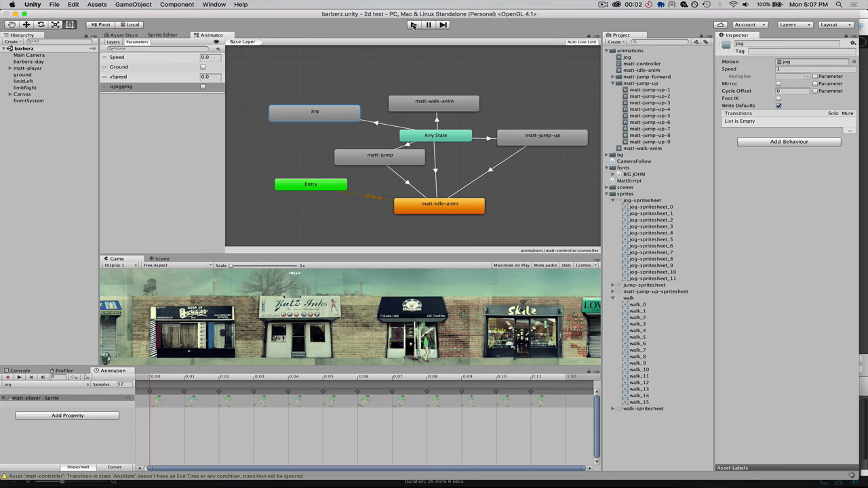
# - Test in play mode by walking right and holding Left Shift to jog
pyautogui.click(413, 25)
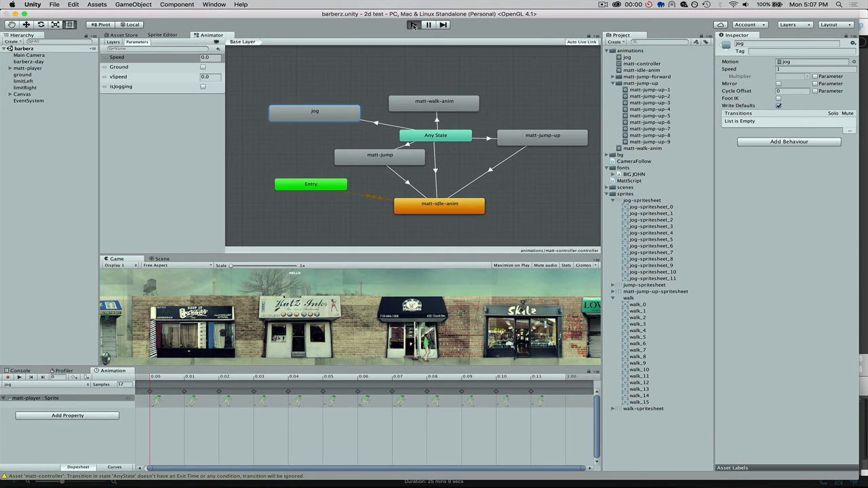
pyautogui.press('Right')
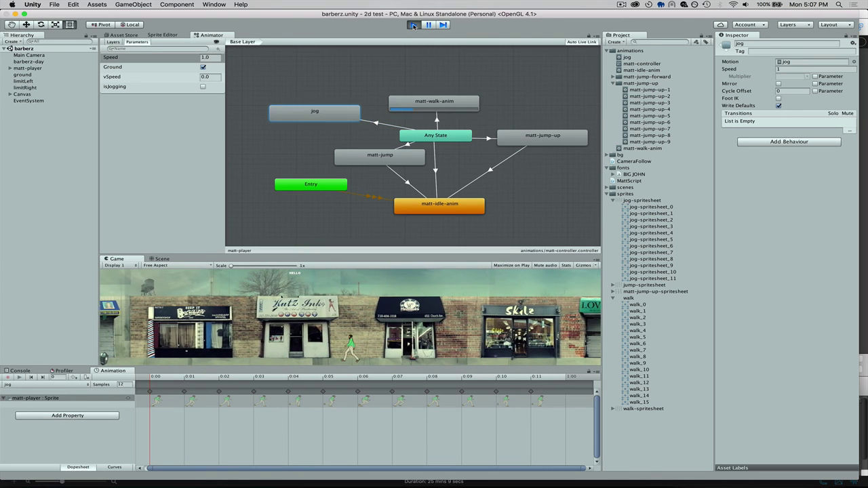
pyautogui.press('shift')
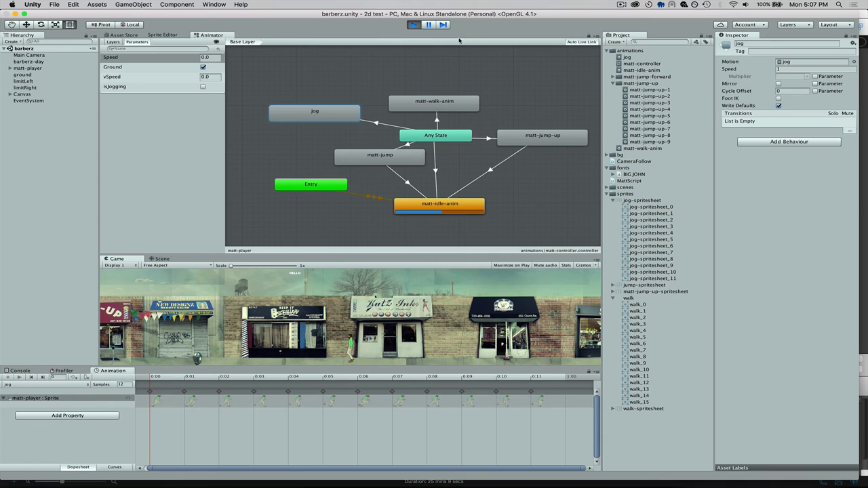
pyautogui.click(413, 24)
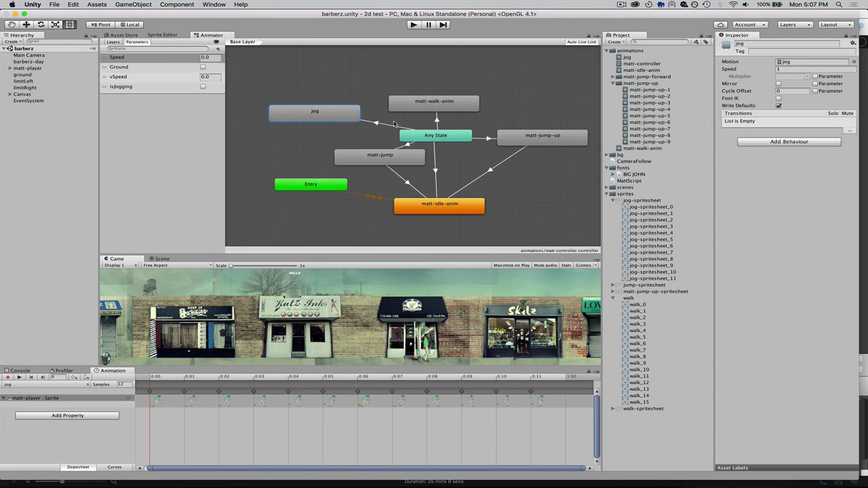
# - Set the Any State → jog transition's Transition Duration to 0
pyautogui.click(385, 126)
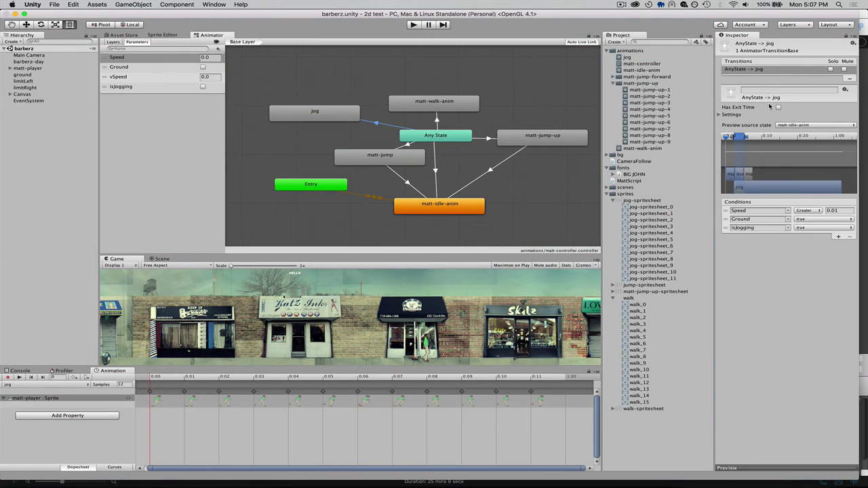
pyautogui.click(719, 115)
pyautogui.click(785, 137)
pyautogui.write('0')
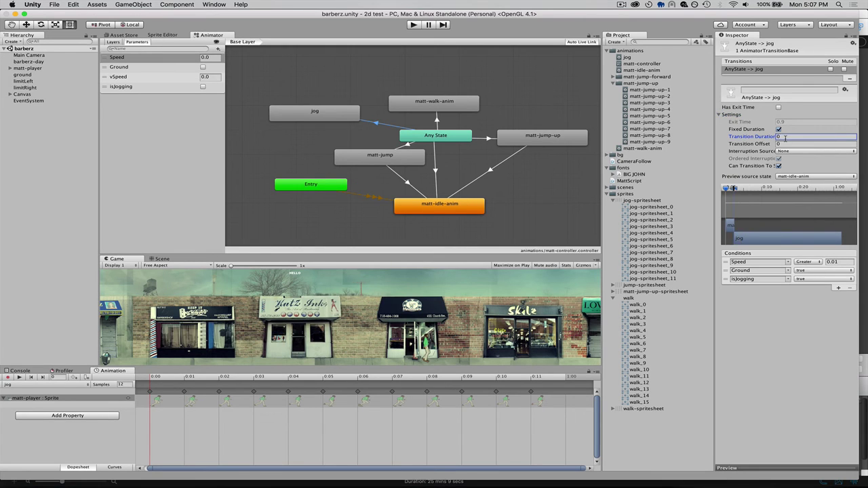
pyautogui.click(780, 144)
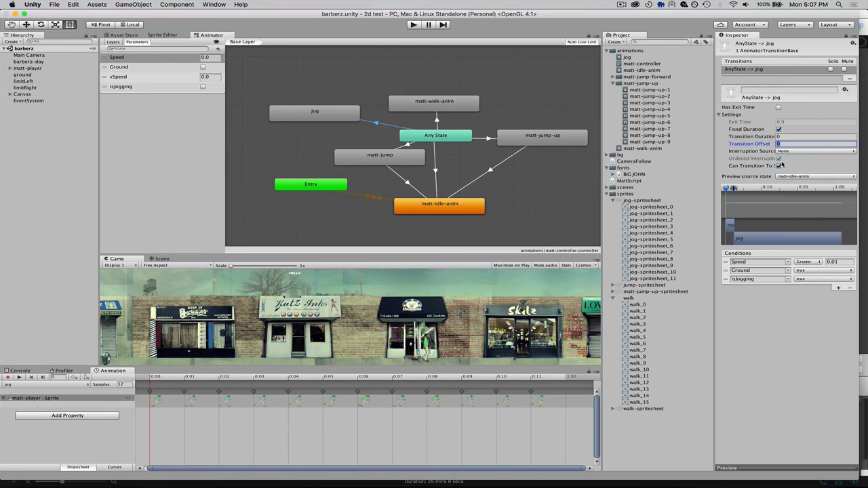
pyautogui.click(769, 168)
pyautogui.click(413, 25)
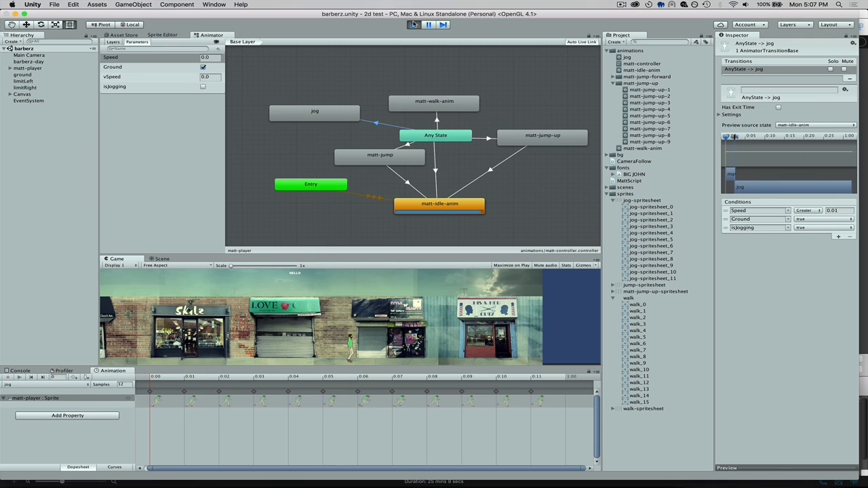
pyautogui.press('Right')
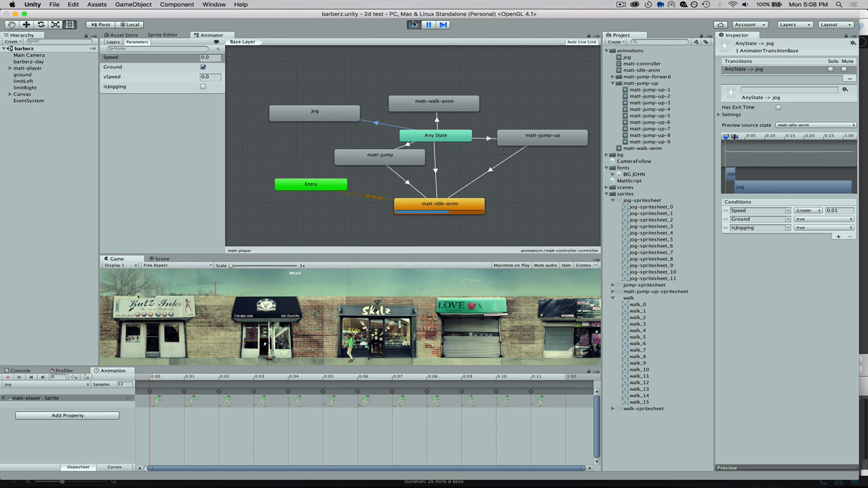
pyautogui.press('Right')
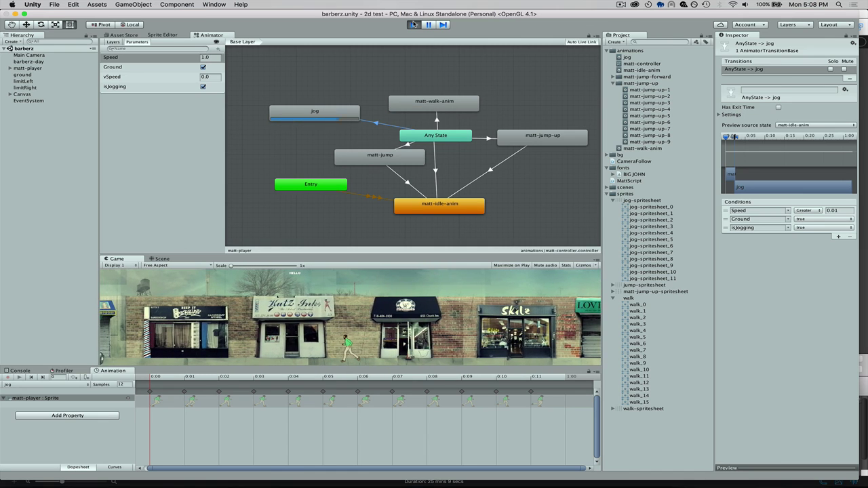
pyautogui.press('shift')
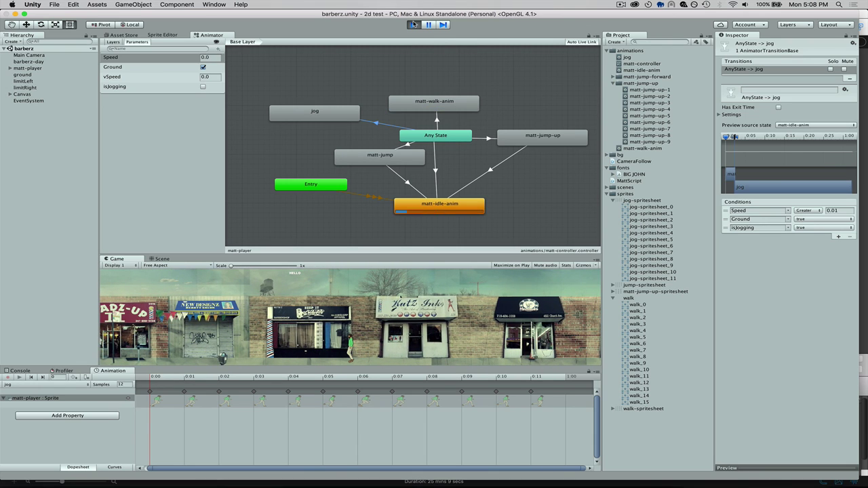
pyautogui.press('Right')
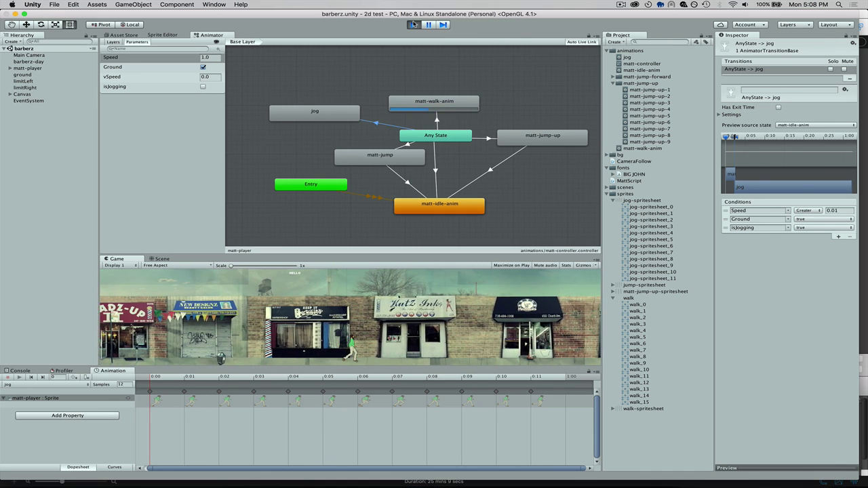
pyautogui.click(414, 24)
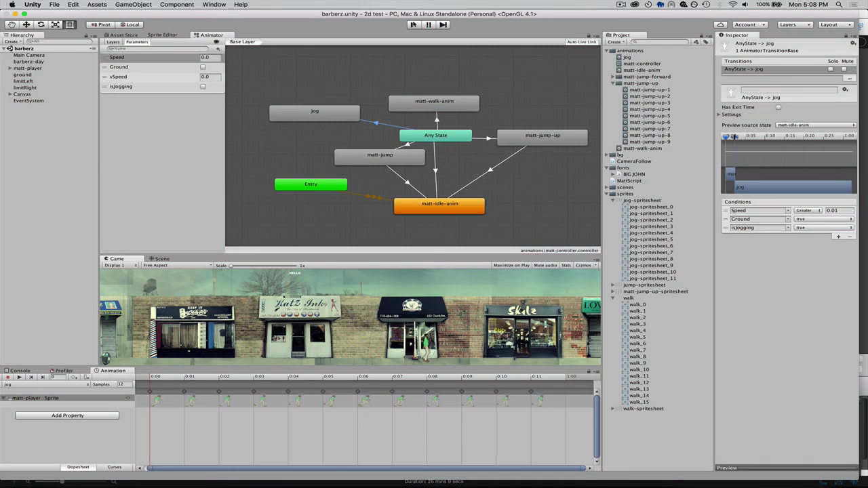